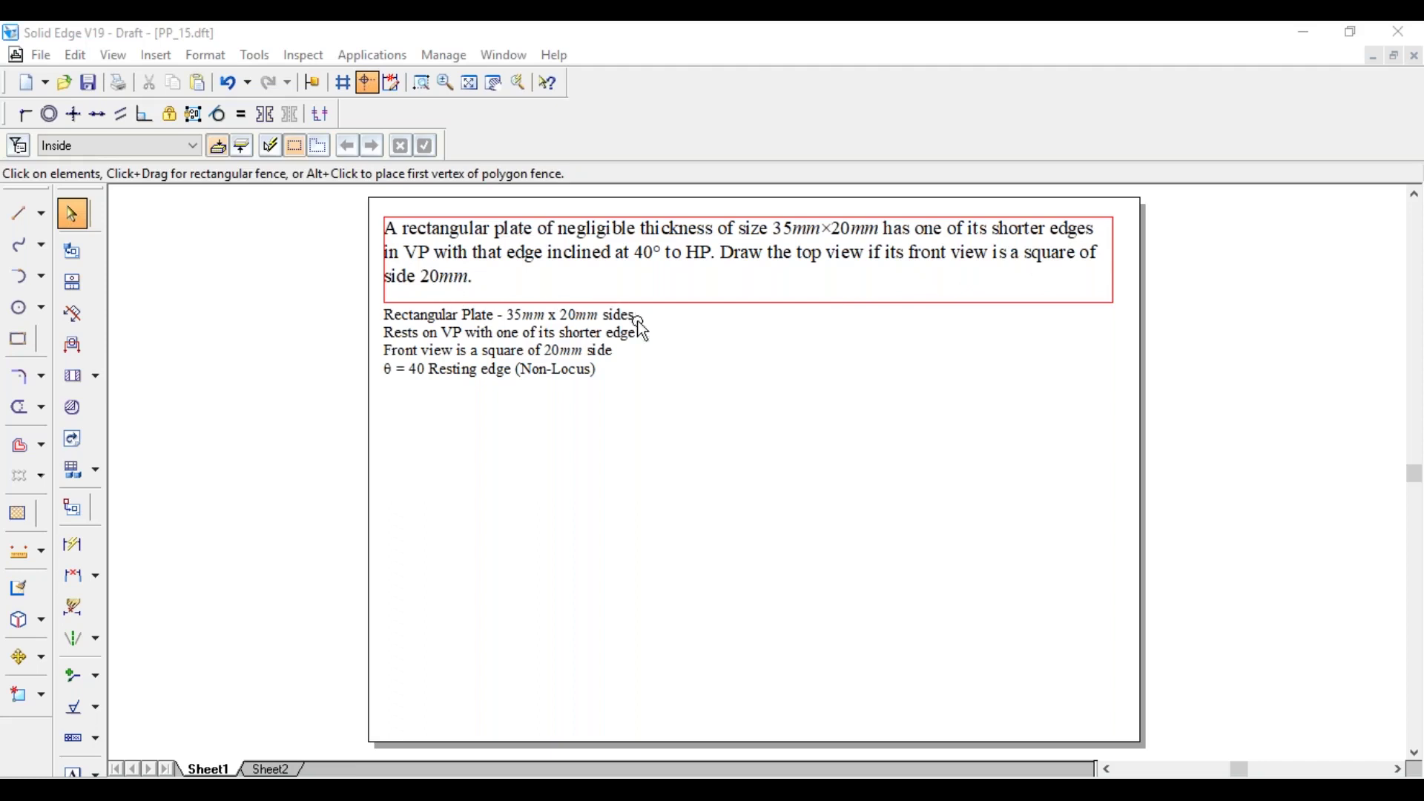
click(1118, 424)
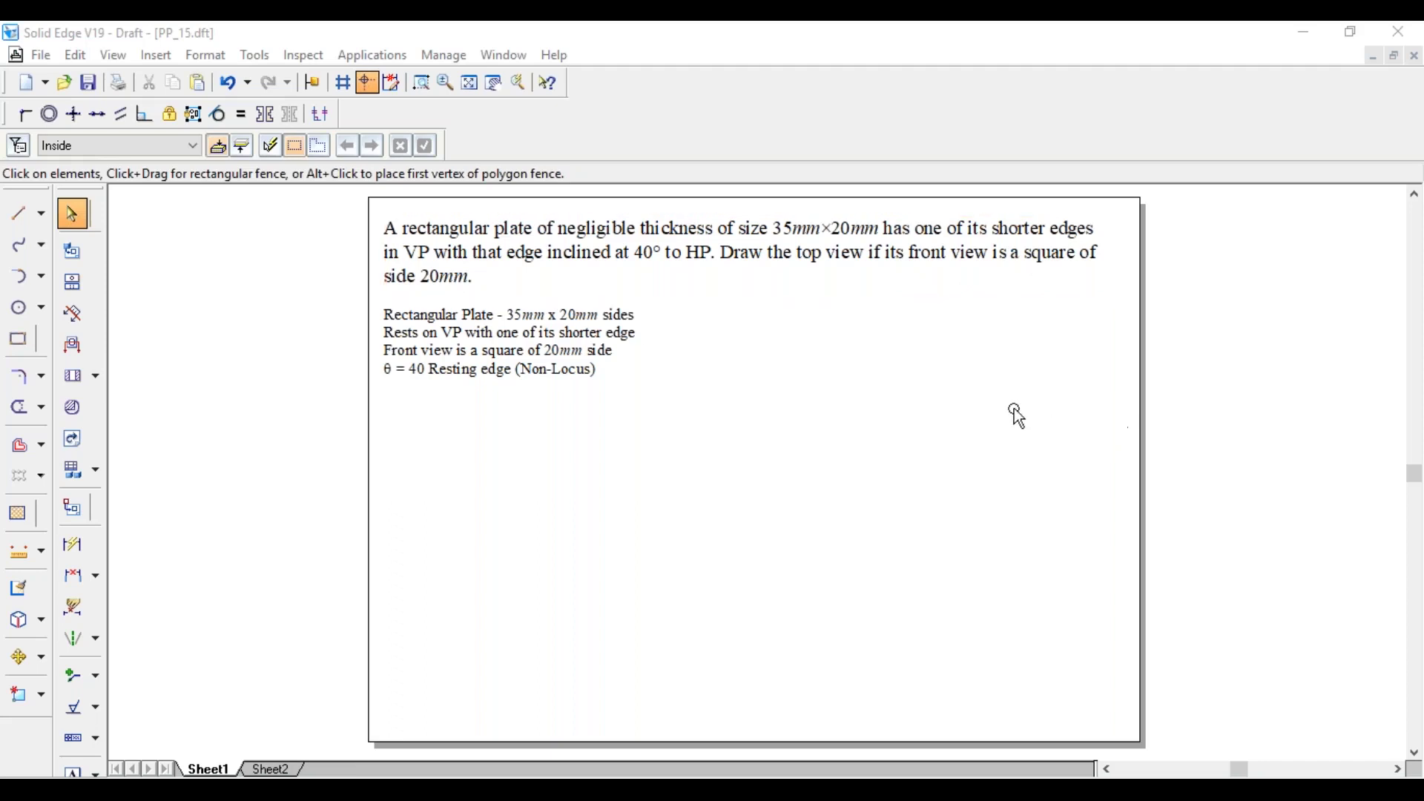
click(635, 322)
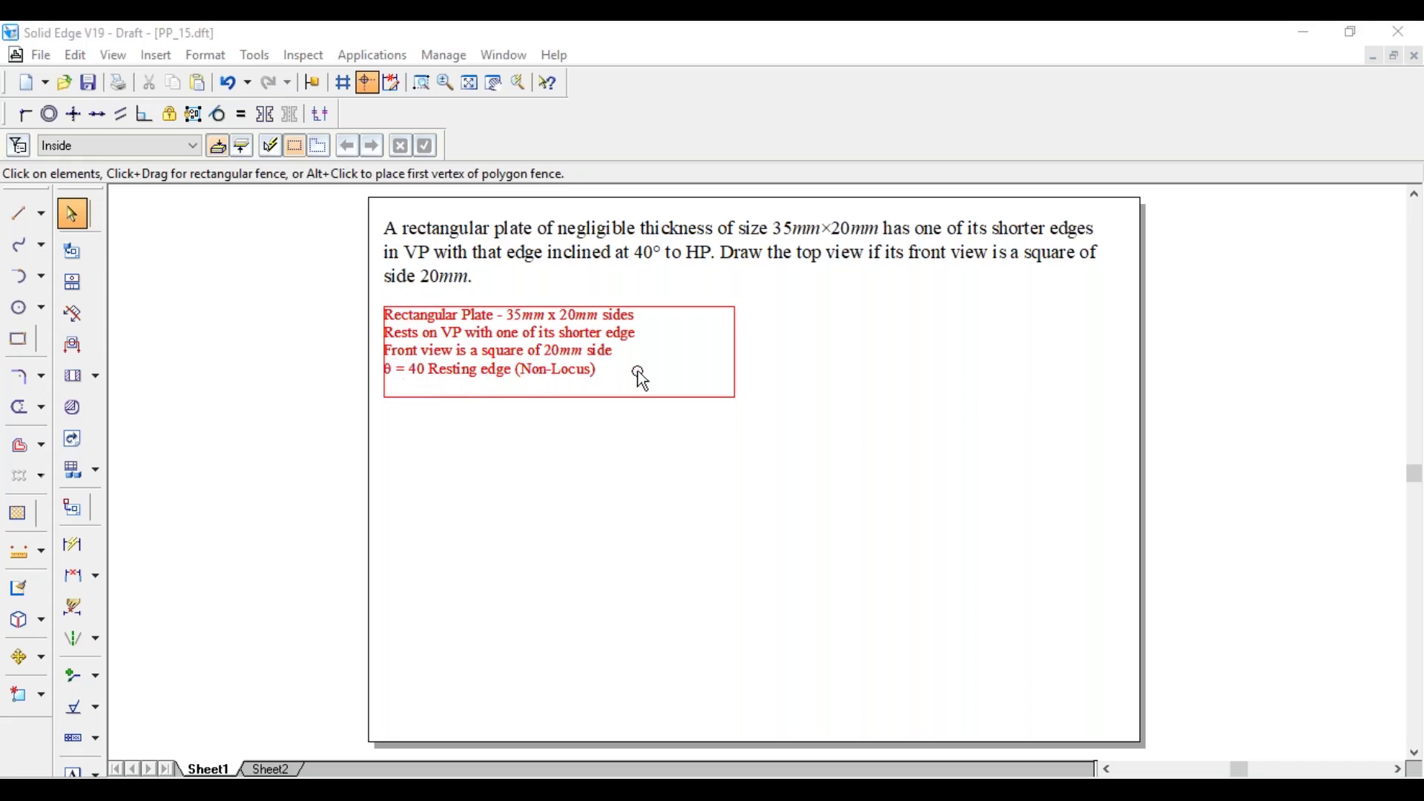
key(Escape)
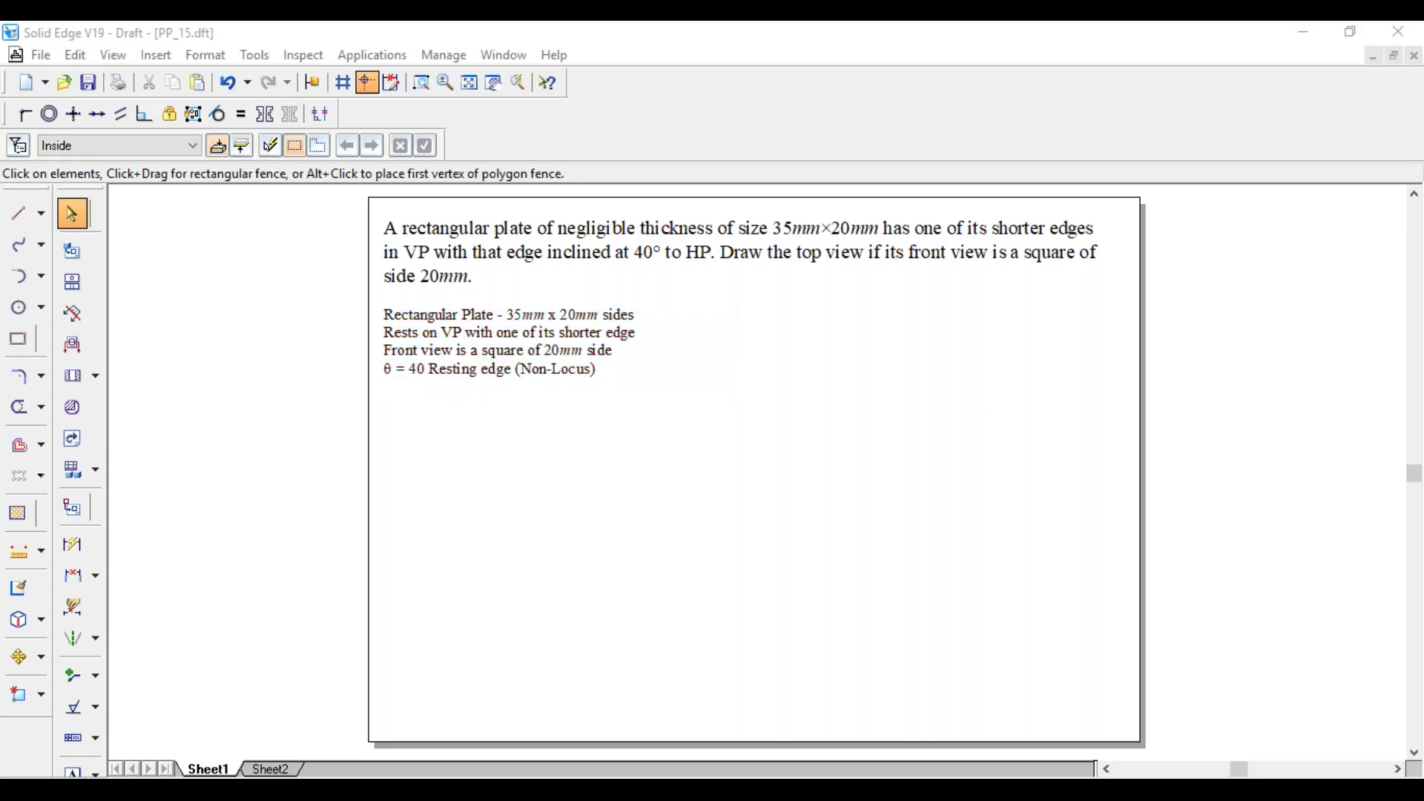
Step: Draw a thin horizontal reference line across the lower half of the sheet, below the problem notes
click(22, 214)
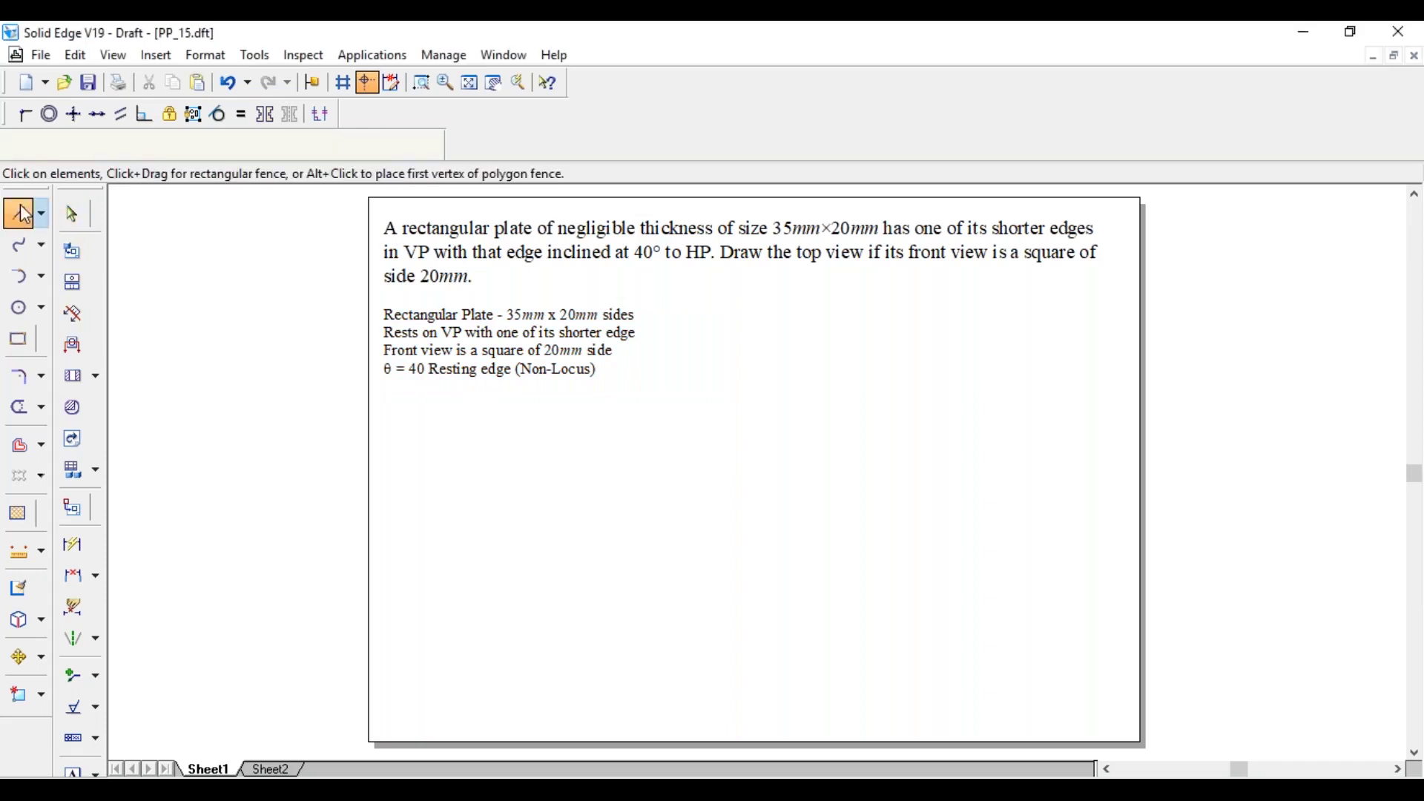
click(196, 145)
click(227, 175)
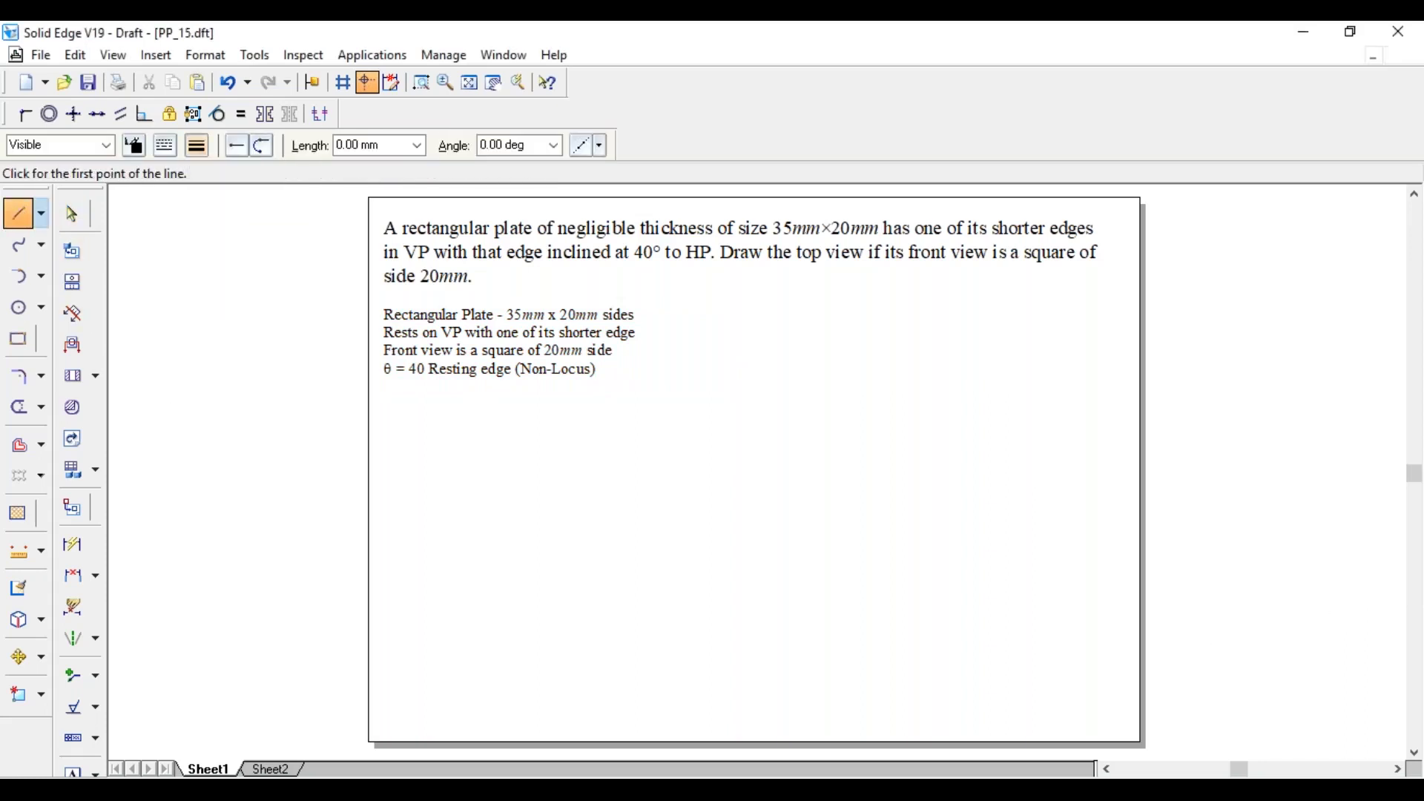
click(435, 555)
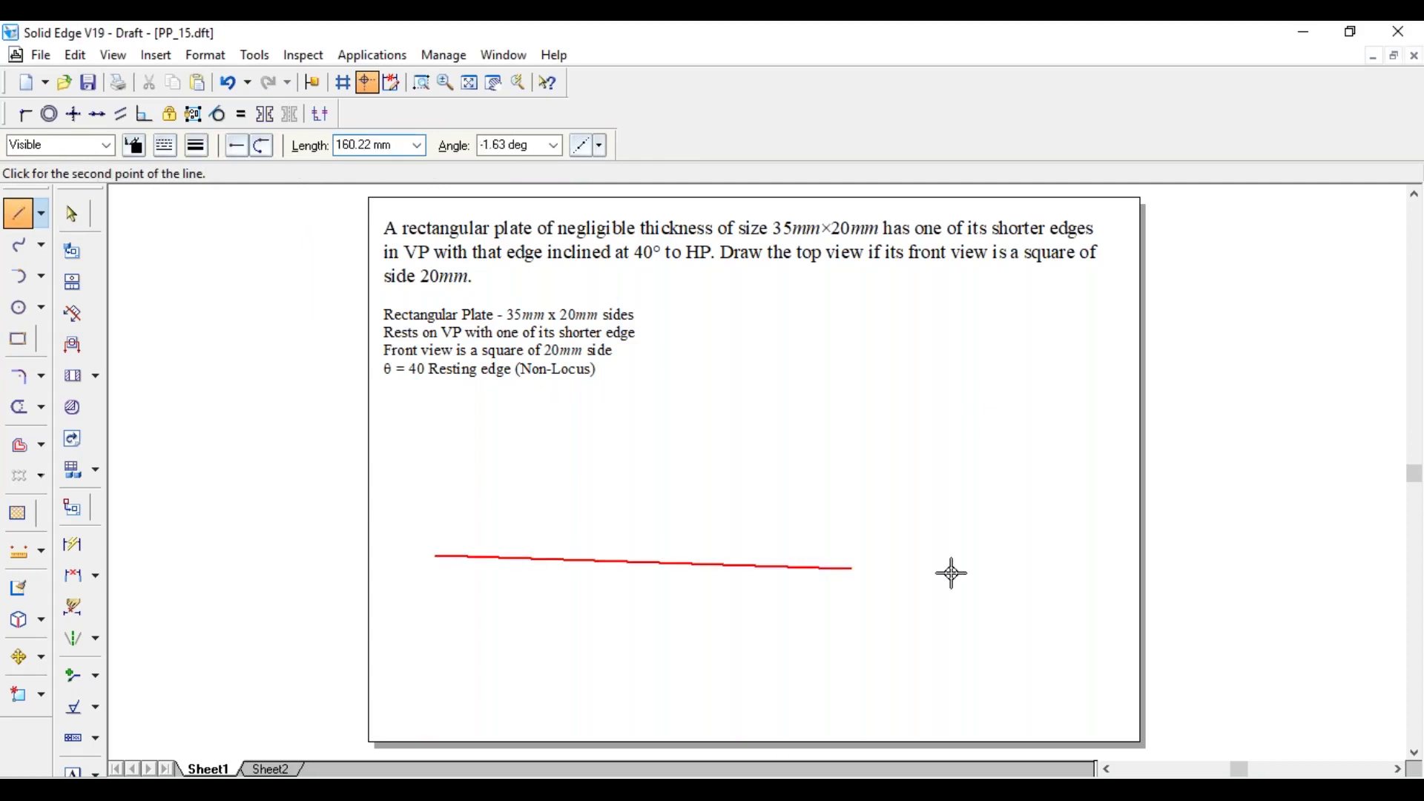
click(1073, 554)
Step: Label the reference line's ends X and Y, and mark VP above and HP below it near the X end
click(72, 772)
click(423, 546)
text(X)
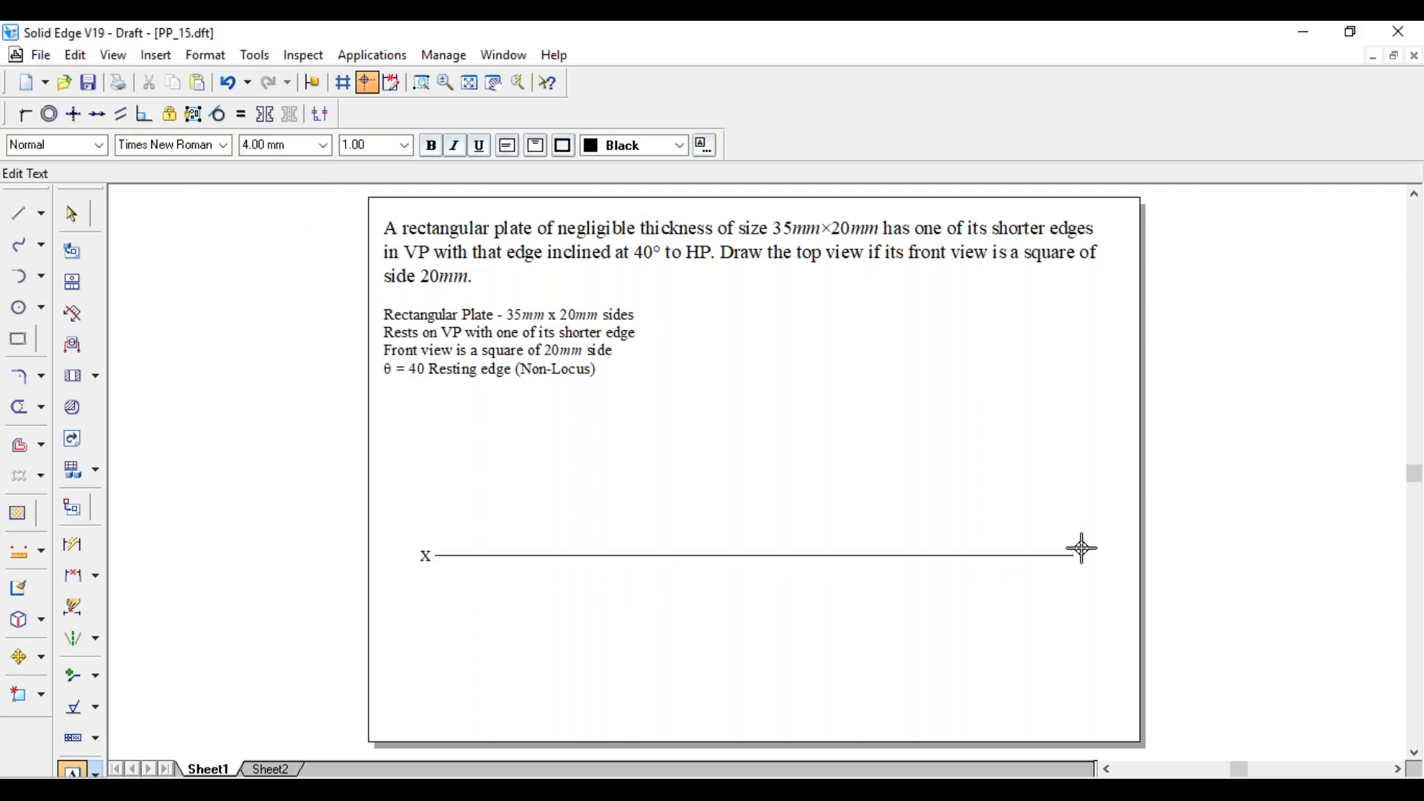
click(1083, 548)
text(Y)
click(453, 540)
text(VP)
click(456, 565)
text(HP)
key(Escape)
key(Escape)
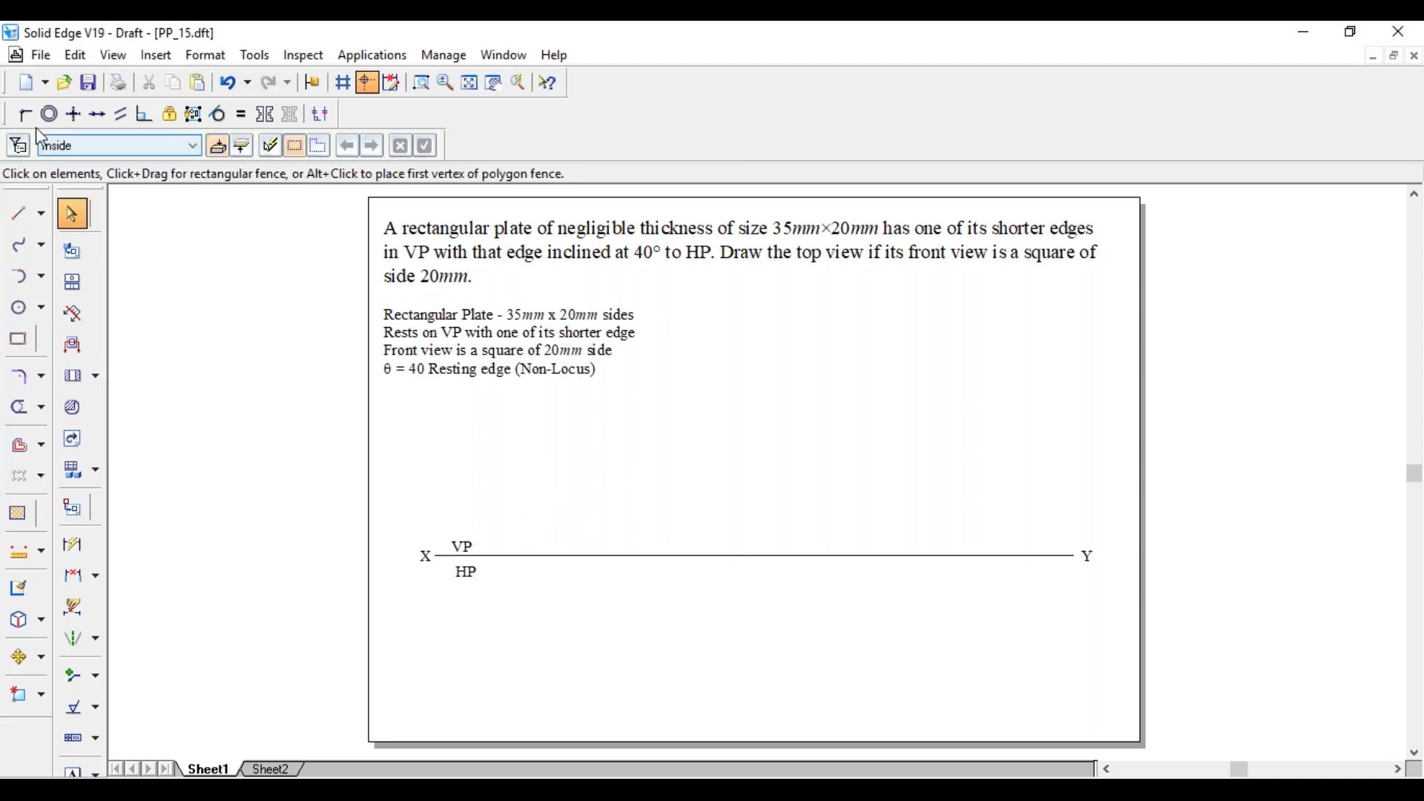
Step: Draw a thick-lined rectangle above the XY line near its X end, 20 mm high and 35 mm long
click(20, 213)
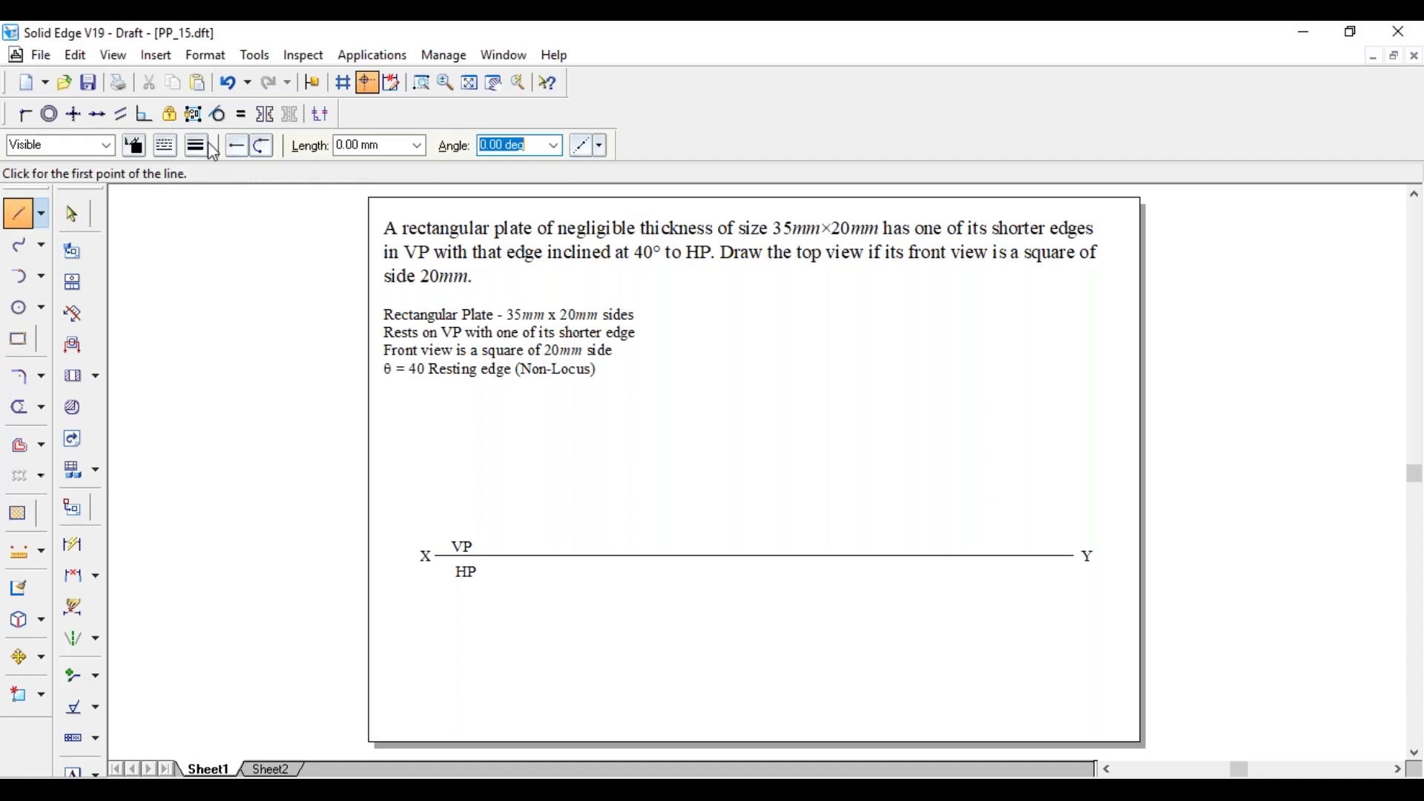
click(526, 447)
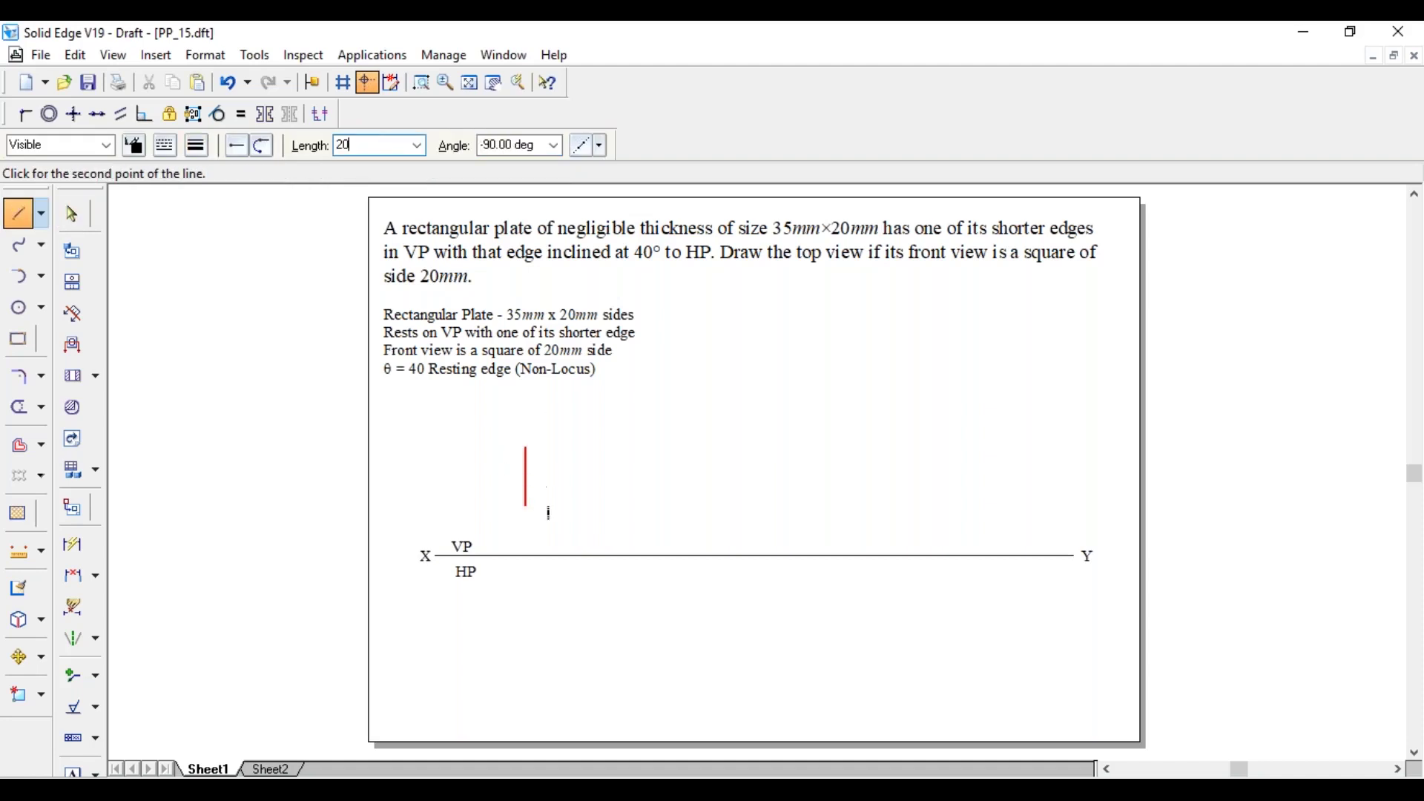
click(526, 500)
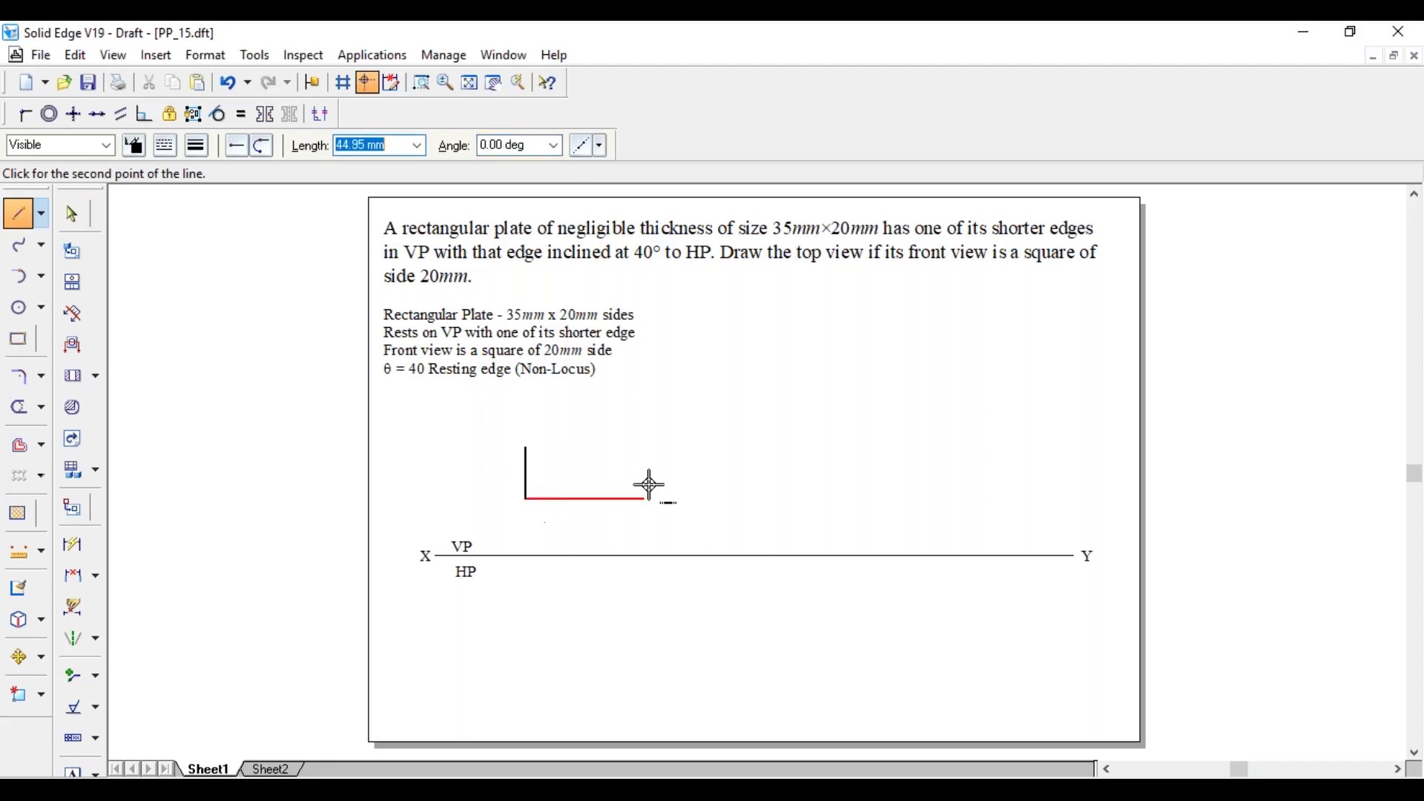
text(35)
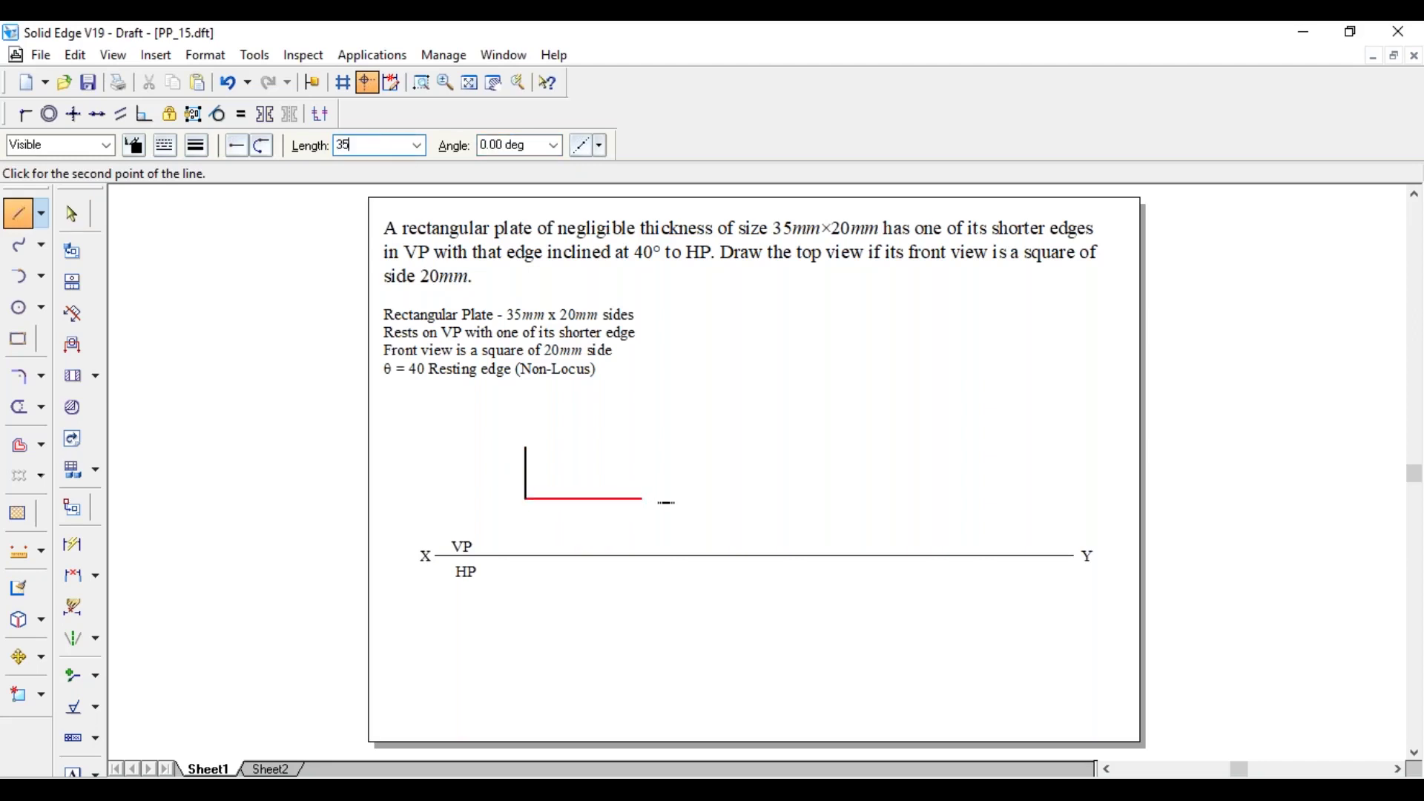
key(Return)
click(642, 500)
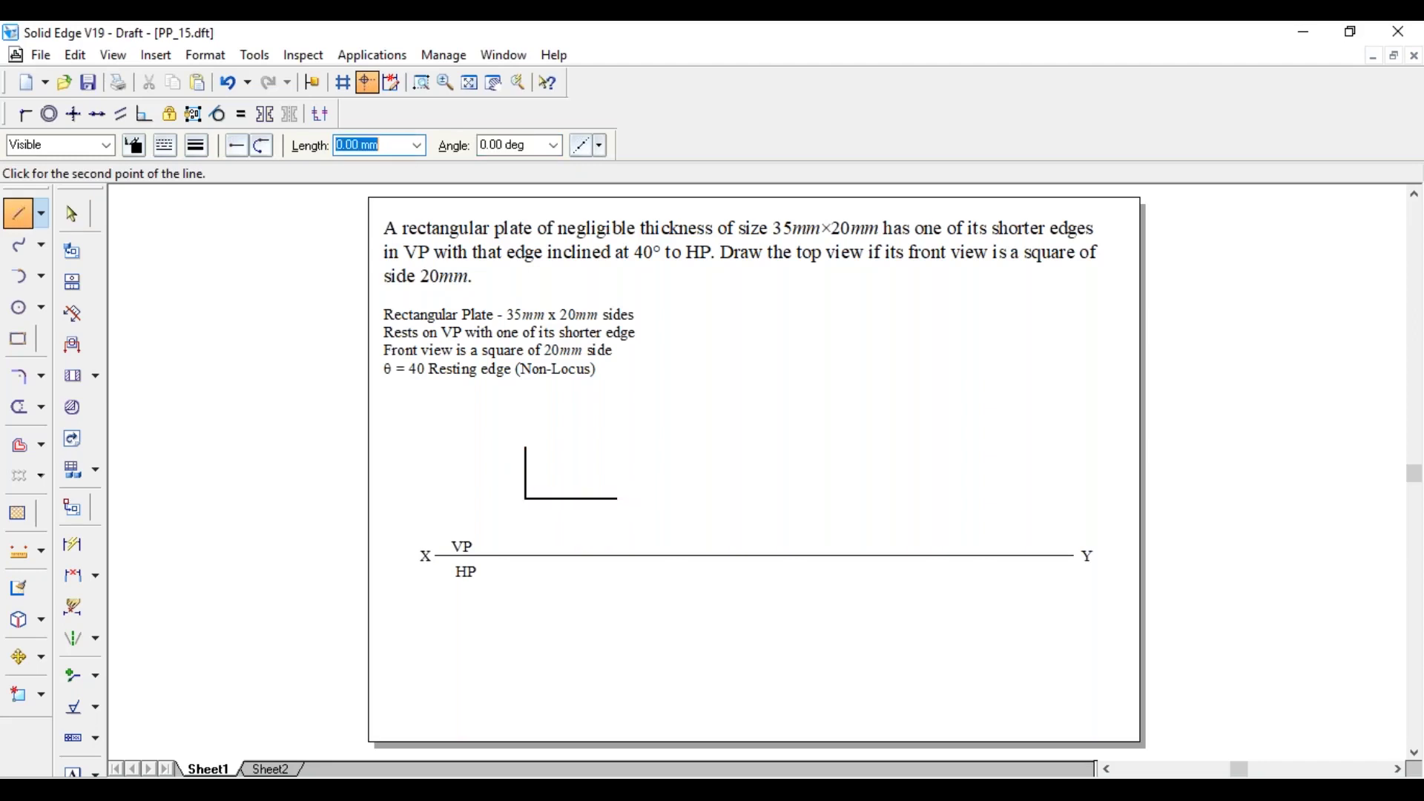
click(618, 448)
click(527, 448)
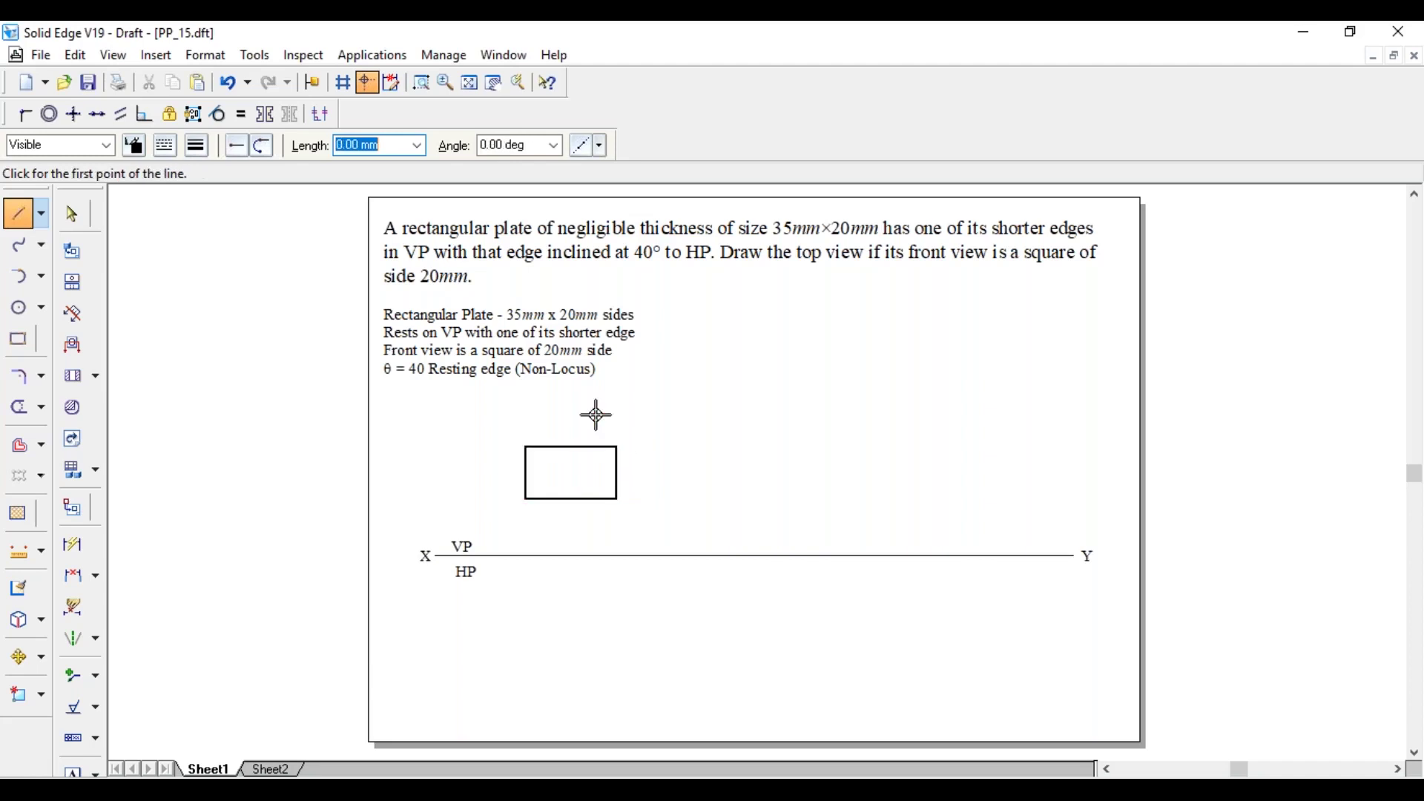
key(Escape)
Step: Dimension the rectangle's short vertical side and its upper long side, placing both dimensions outside the outline
click(82, 555)
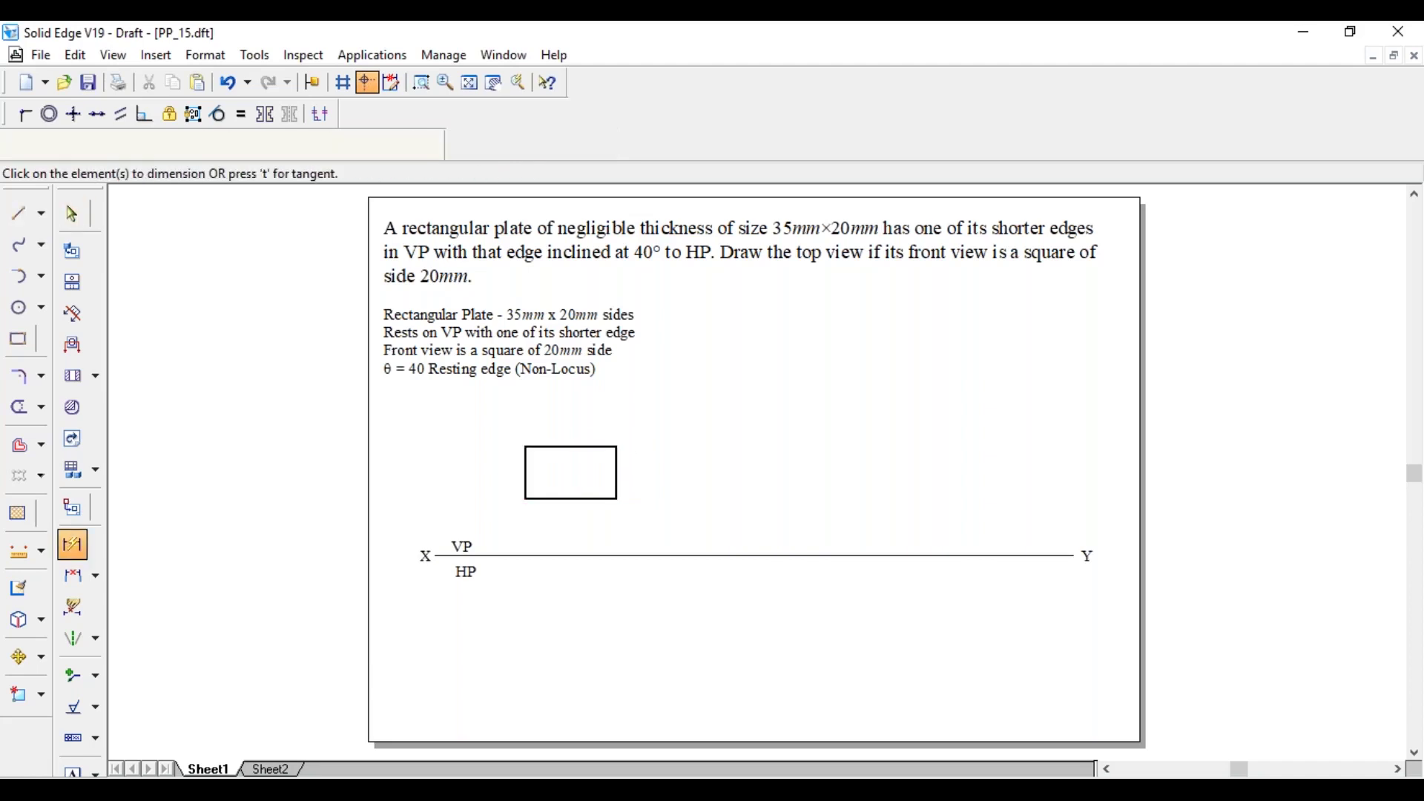
click(528, 468)
click(508, 457)
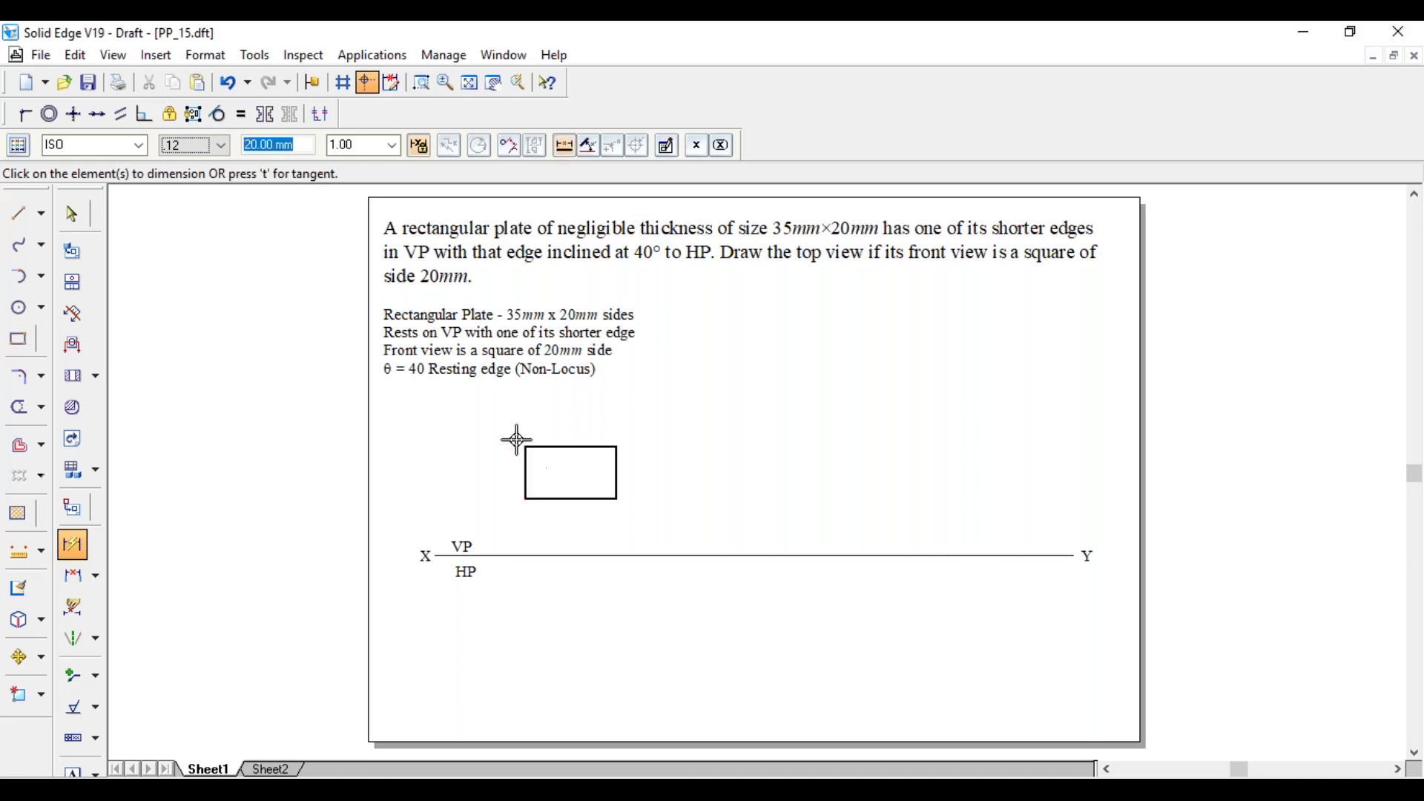
click(547, 447)
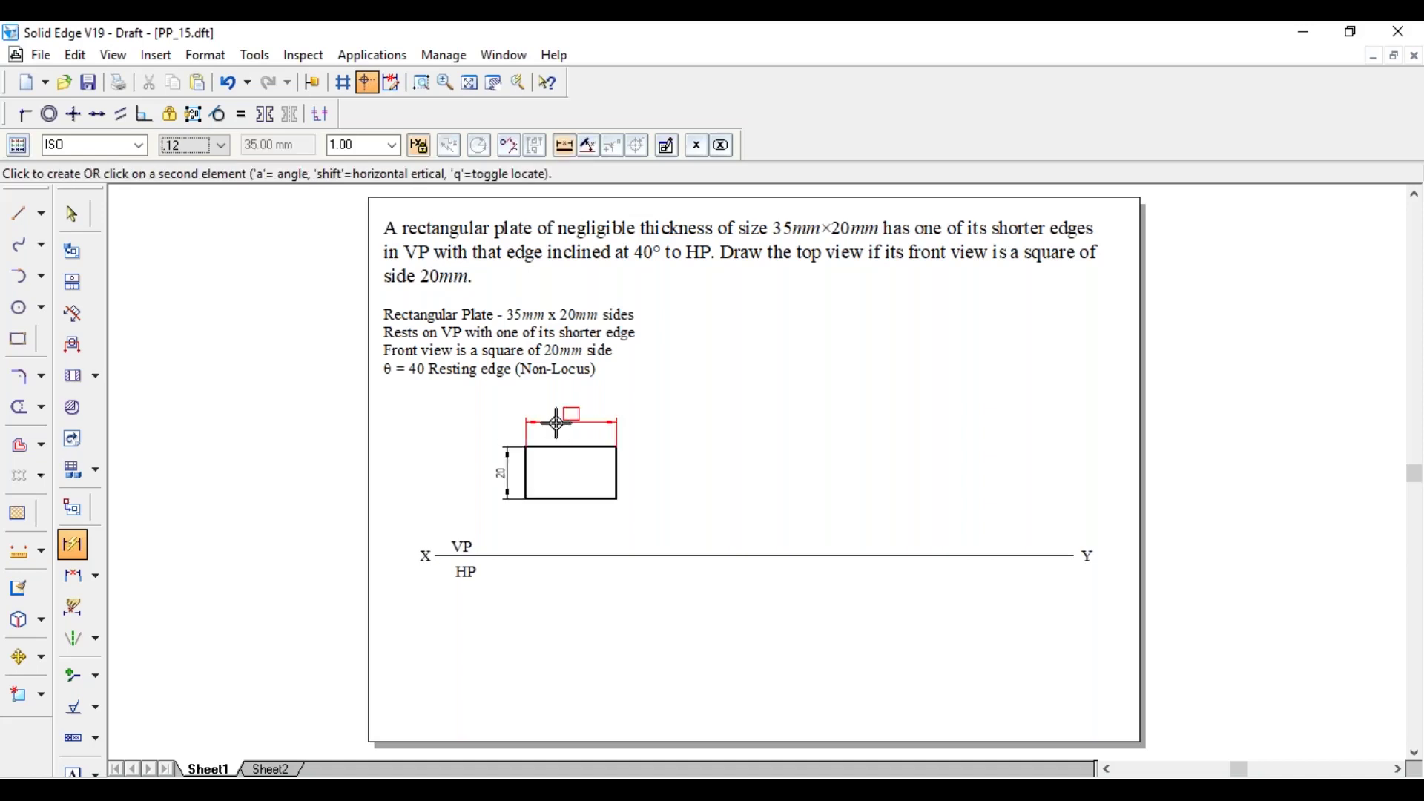
click(556, 422)
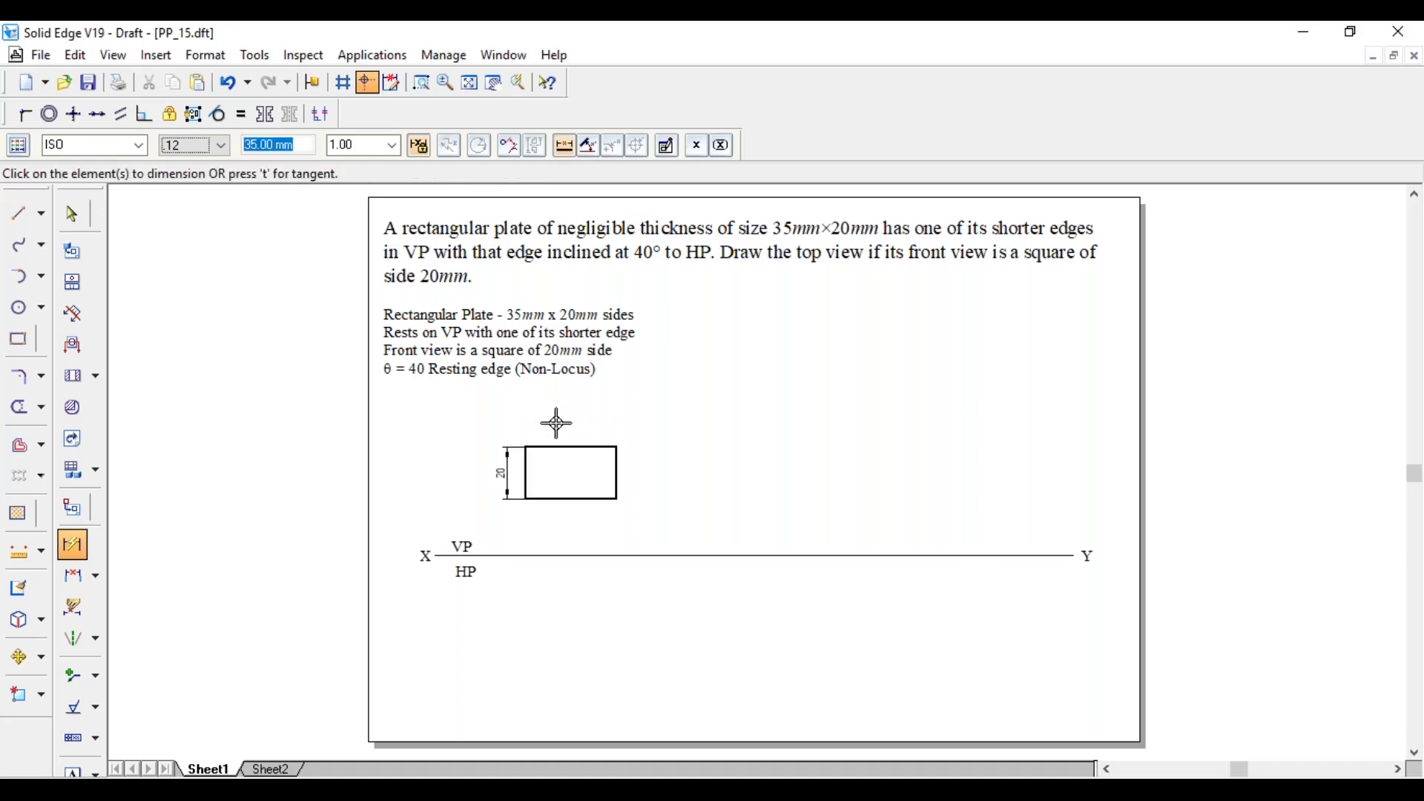
key(Escape)
Step: Label the rectangle's corners a', b', c' and d' counterclockwise from the upper-left corner, and nudge the b' label closer to its corner
click(517, 507)
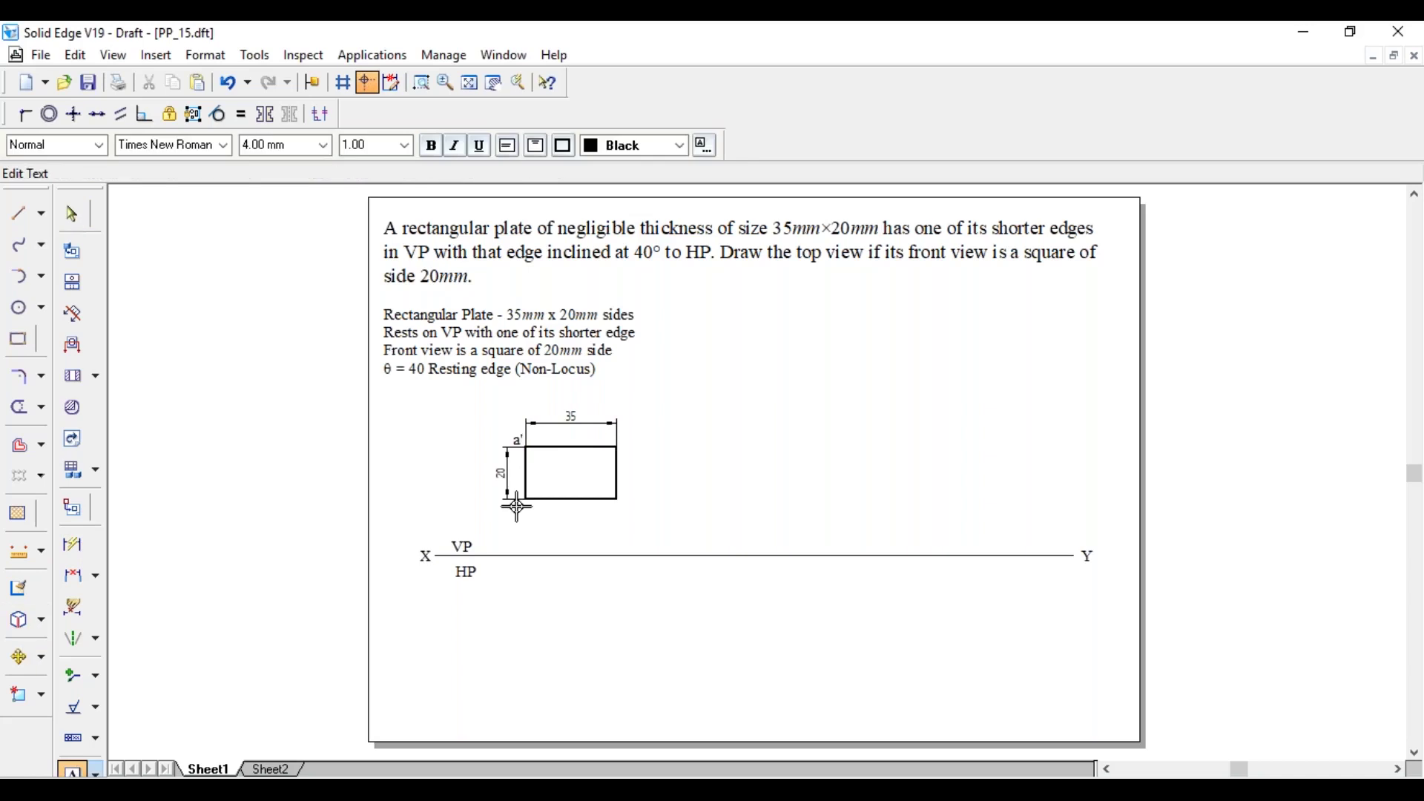
text(b)
click(624, 485)
click(625, 486)
text(c')
click(622, 430)
text(d')
key(Escape)
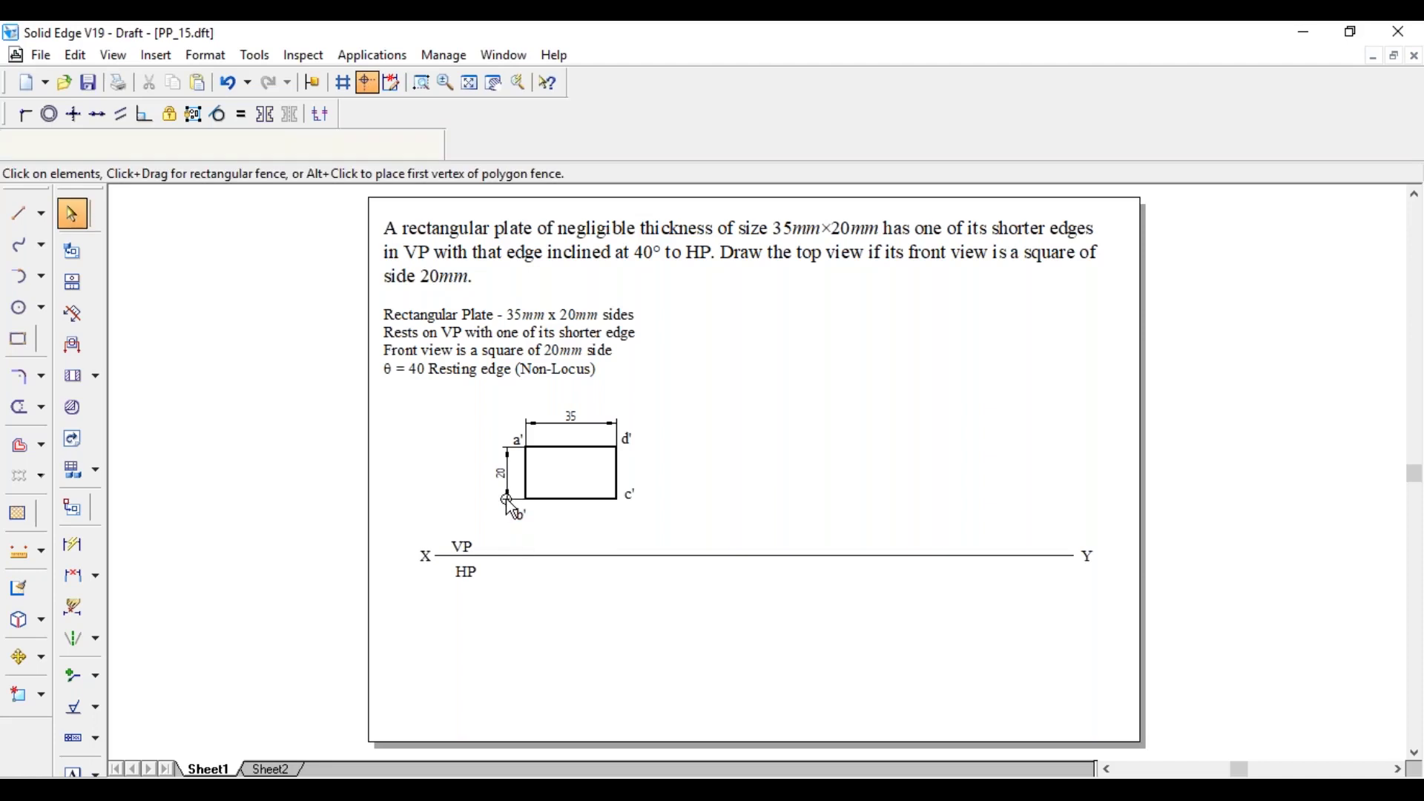
drag(520, 511, 515, 506)
click(653, 512)
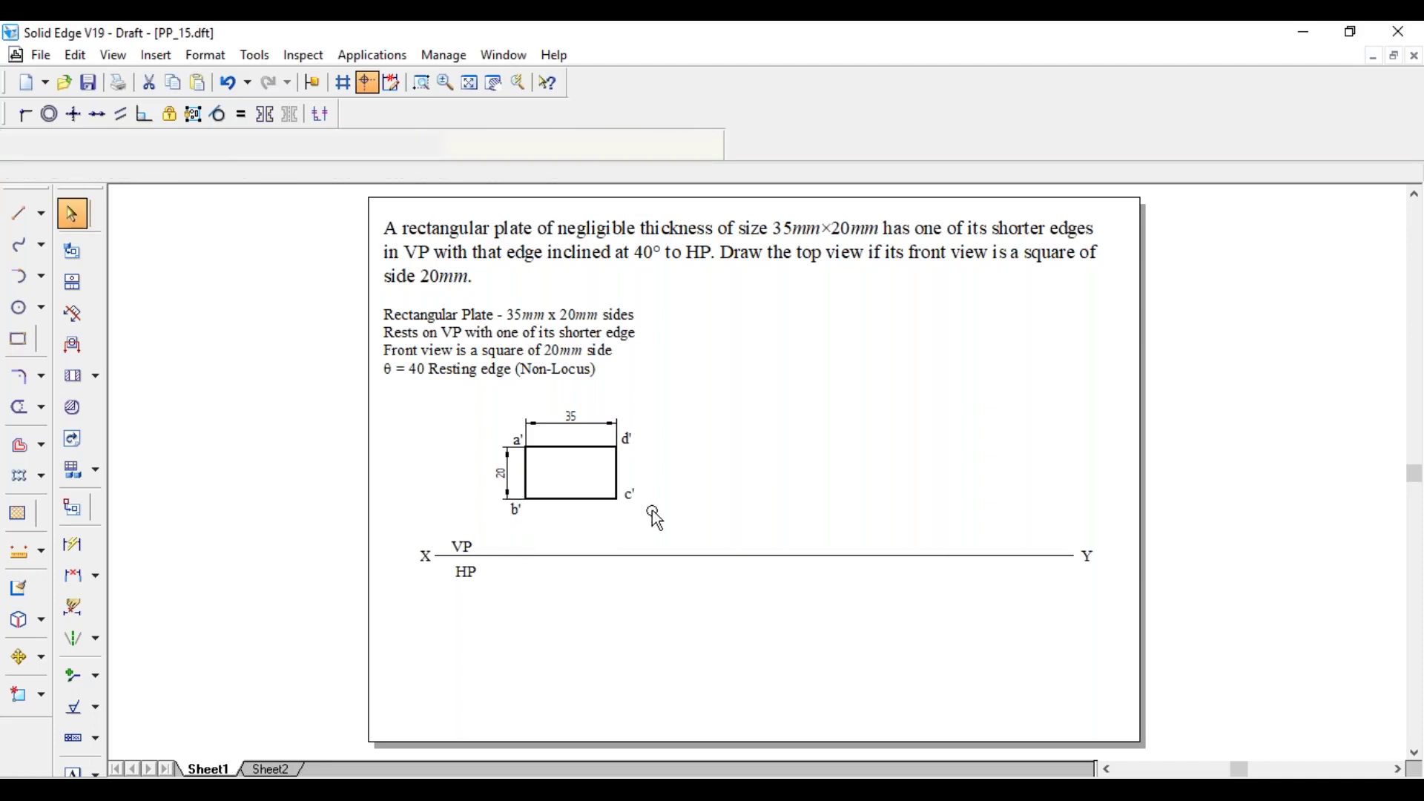
Step: Draw thin vertical projectors from corners b' and c' down to the XY line
click(20, 216)
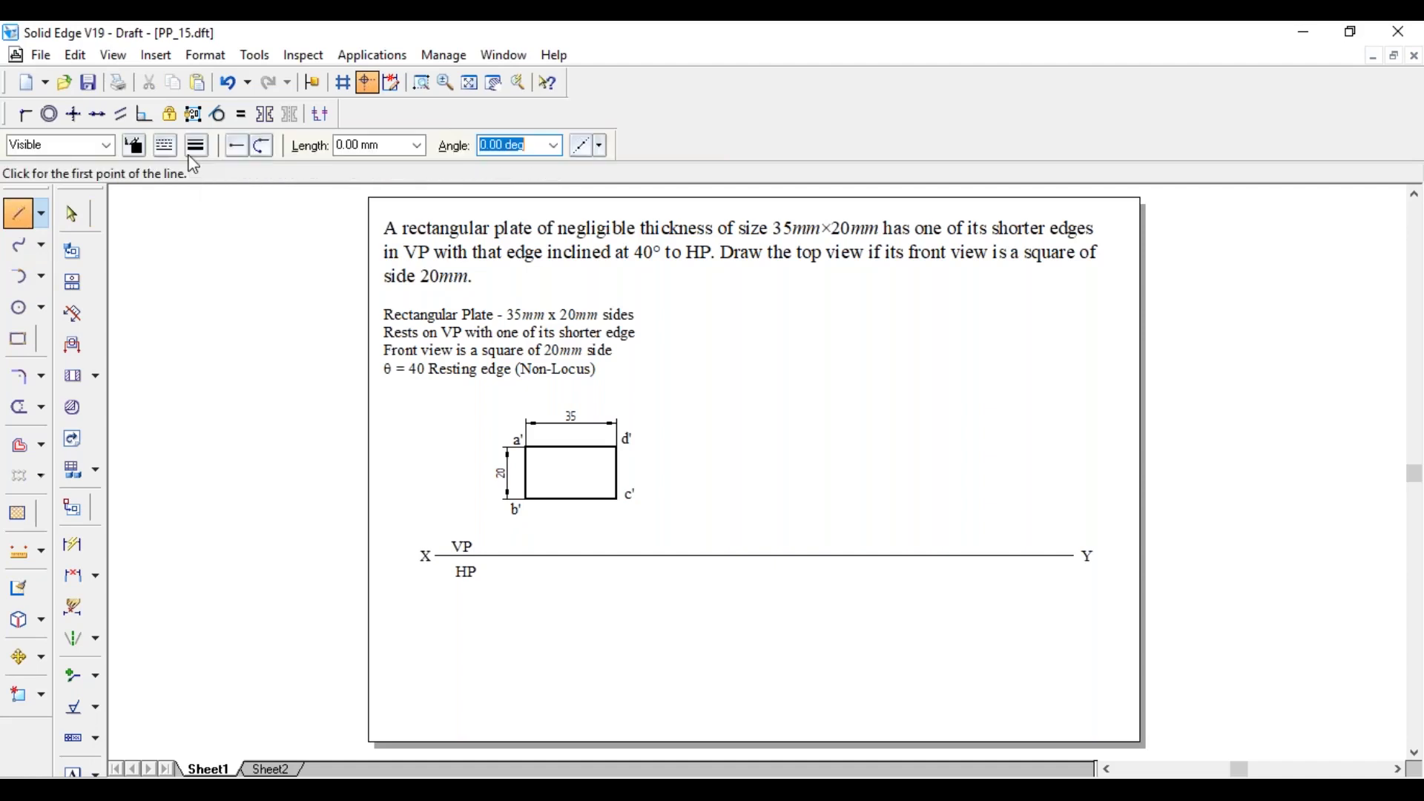
click(193, 145)
click(223, 222)
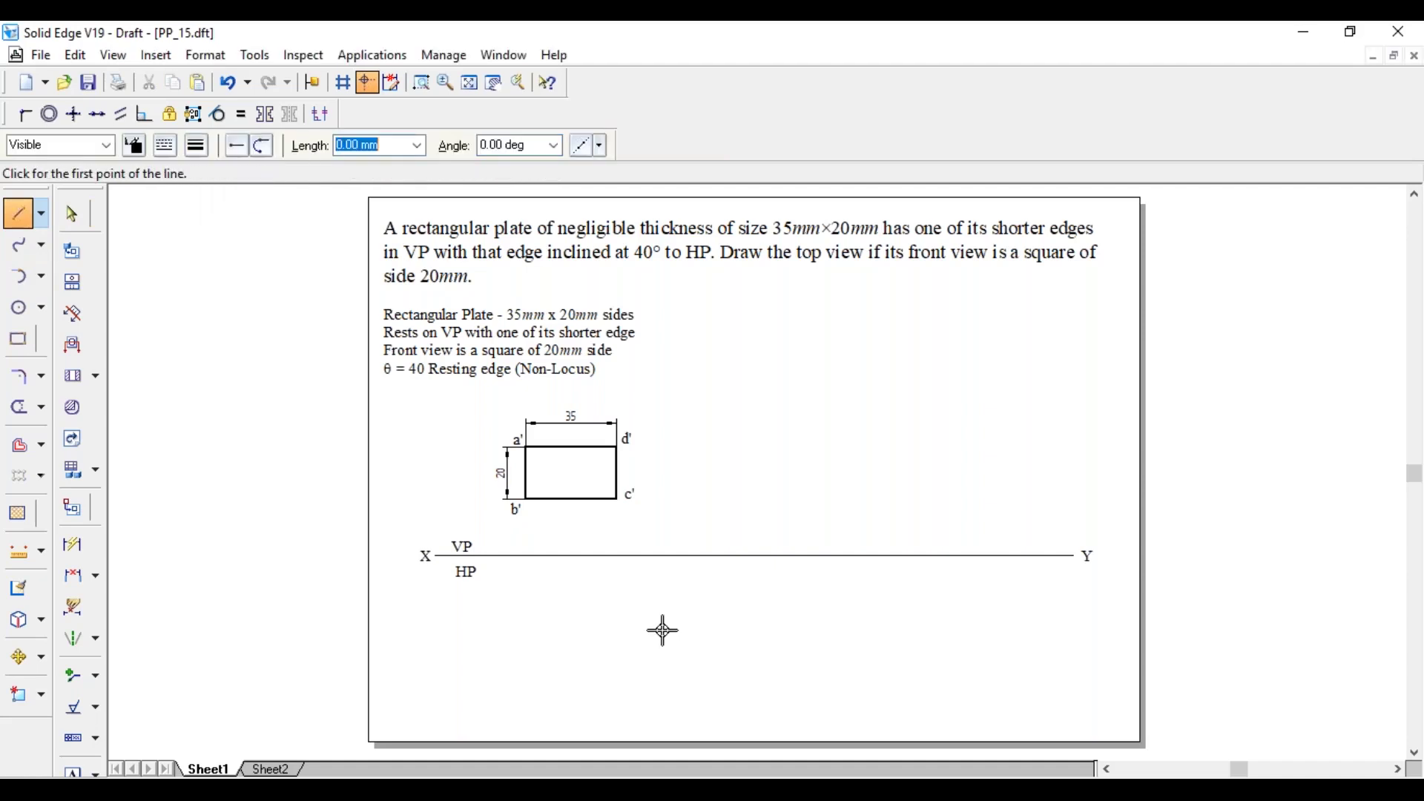
click(526, 498)
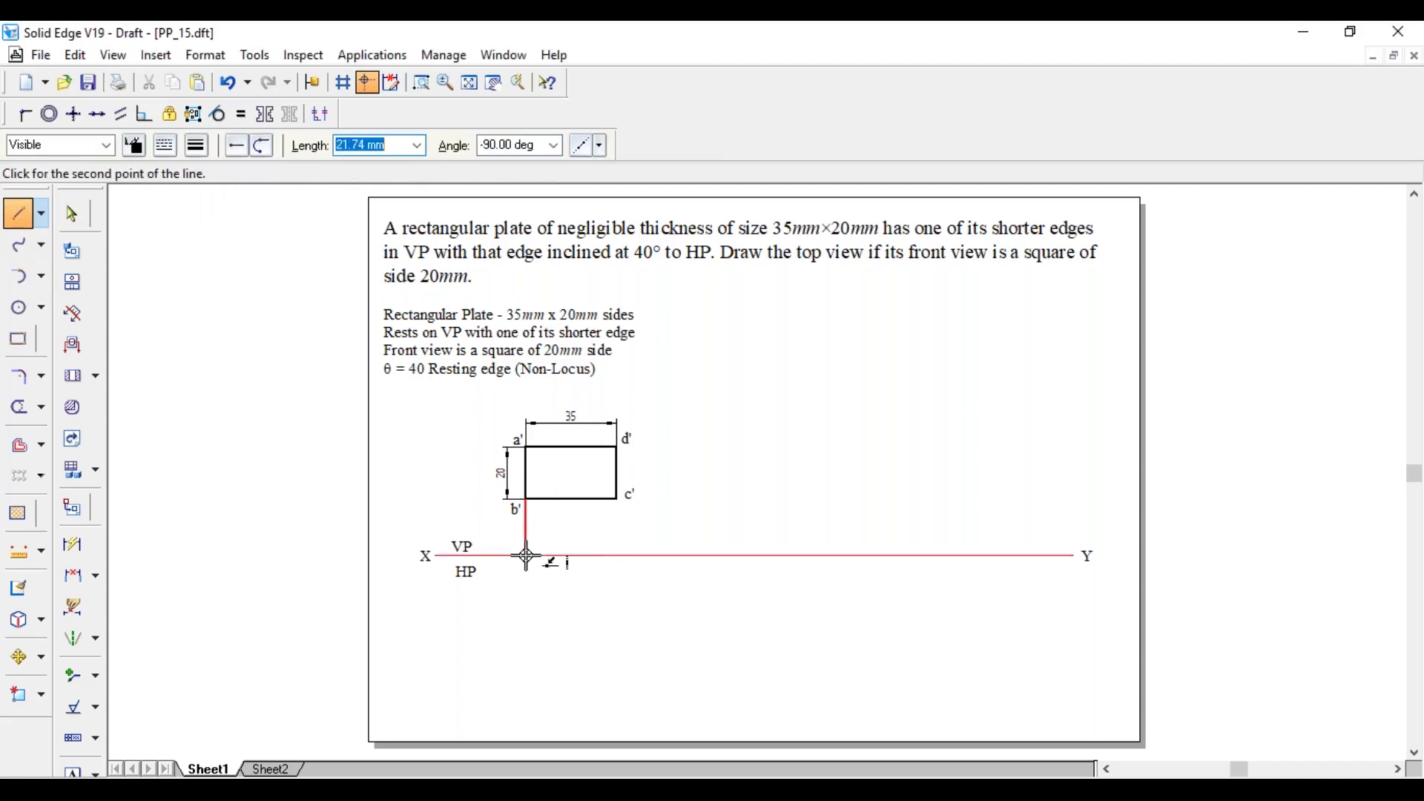
click(527, 555)
right_click(591, 543)
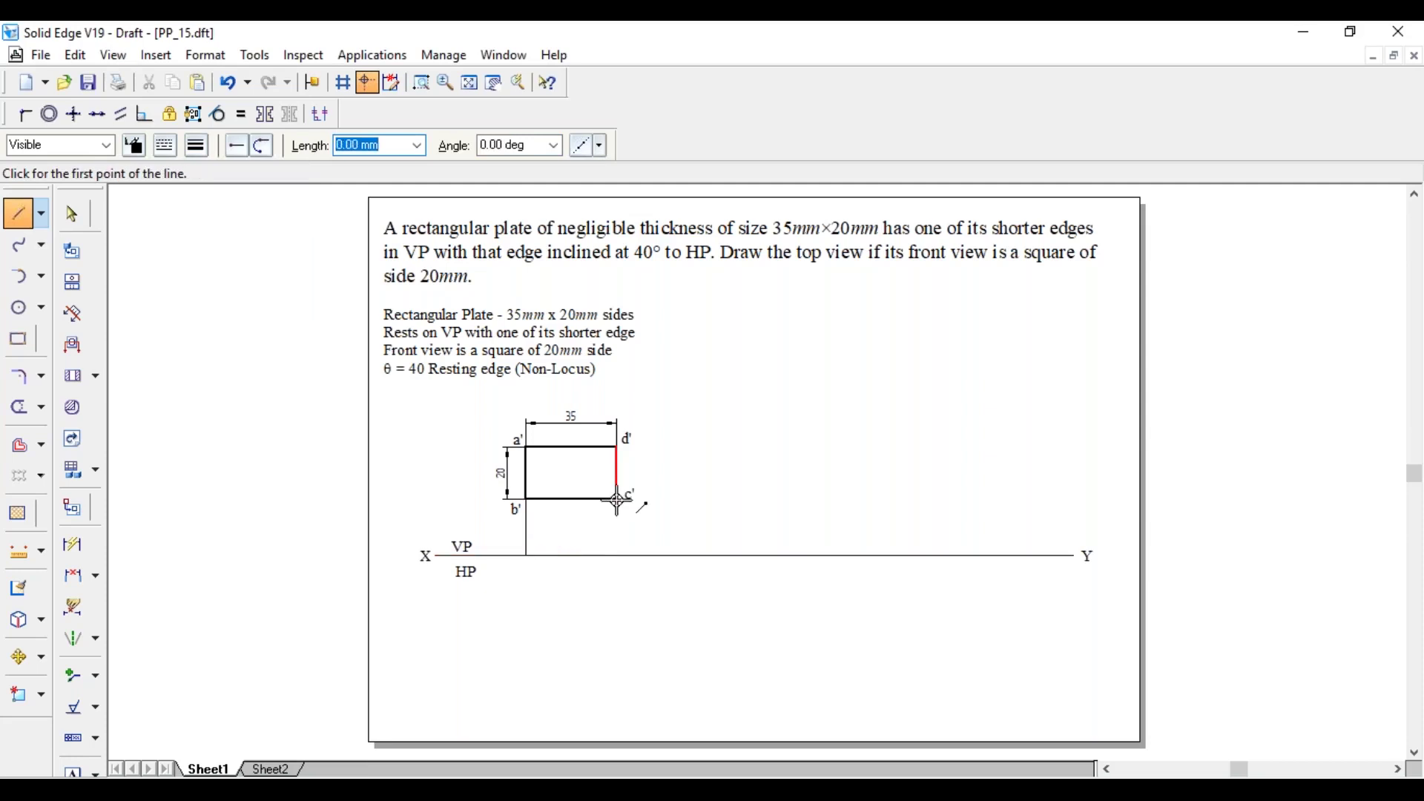
click(617, 499)
click(622, 556)
right_click(622, 556)
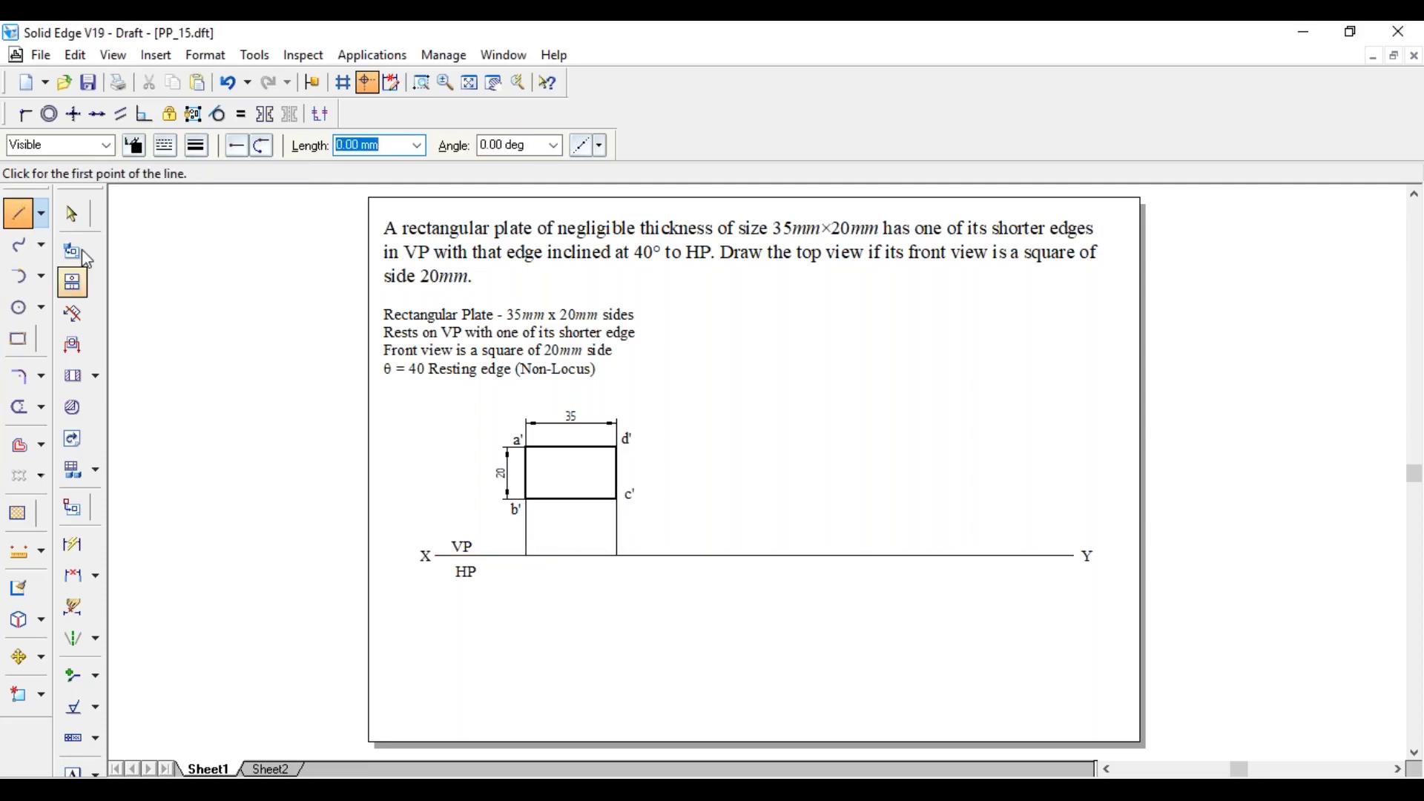
Step: Draw the plate's top view as a thick line on XY between the two projectors
click(196, 145)
key(Return)
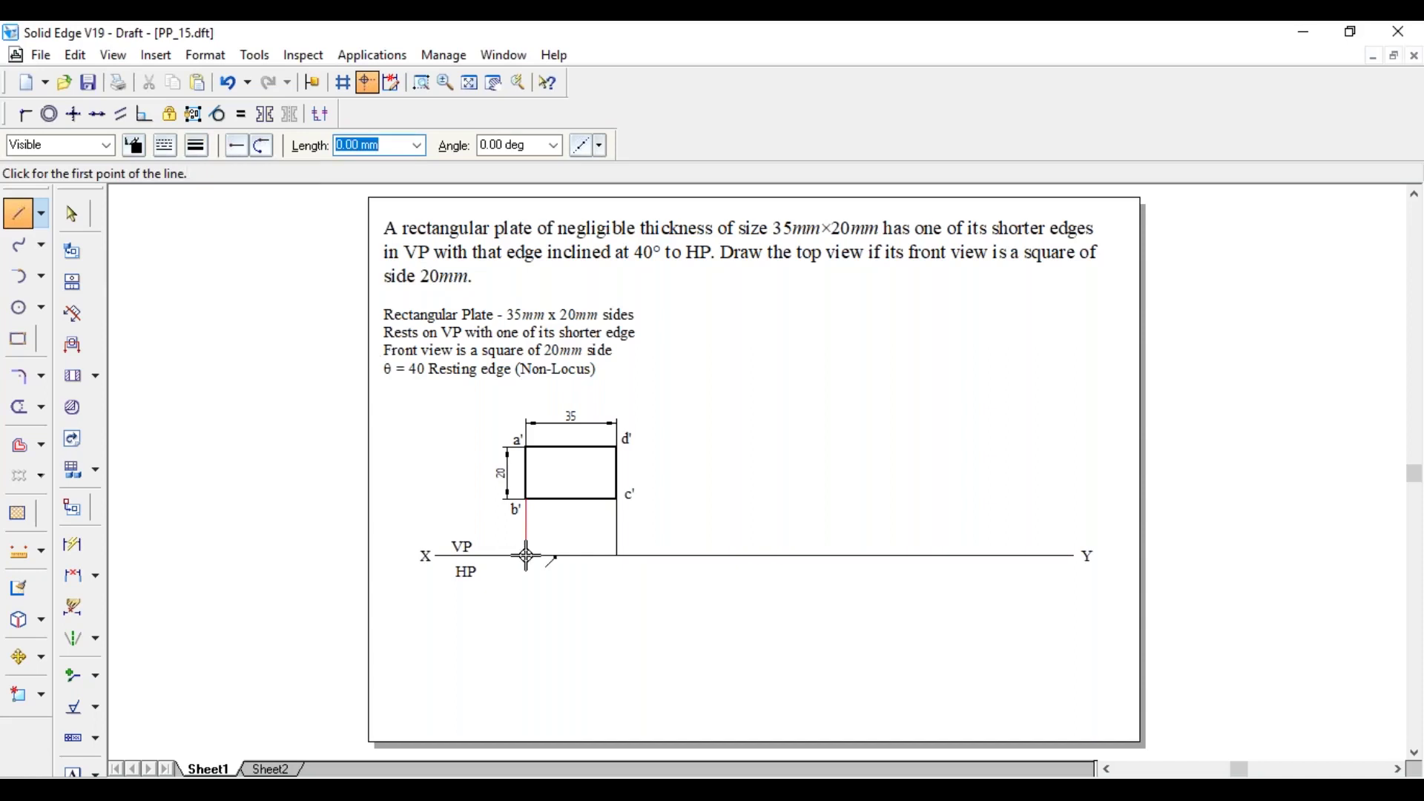
click(527, 555)
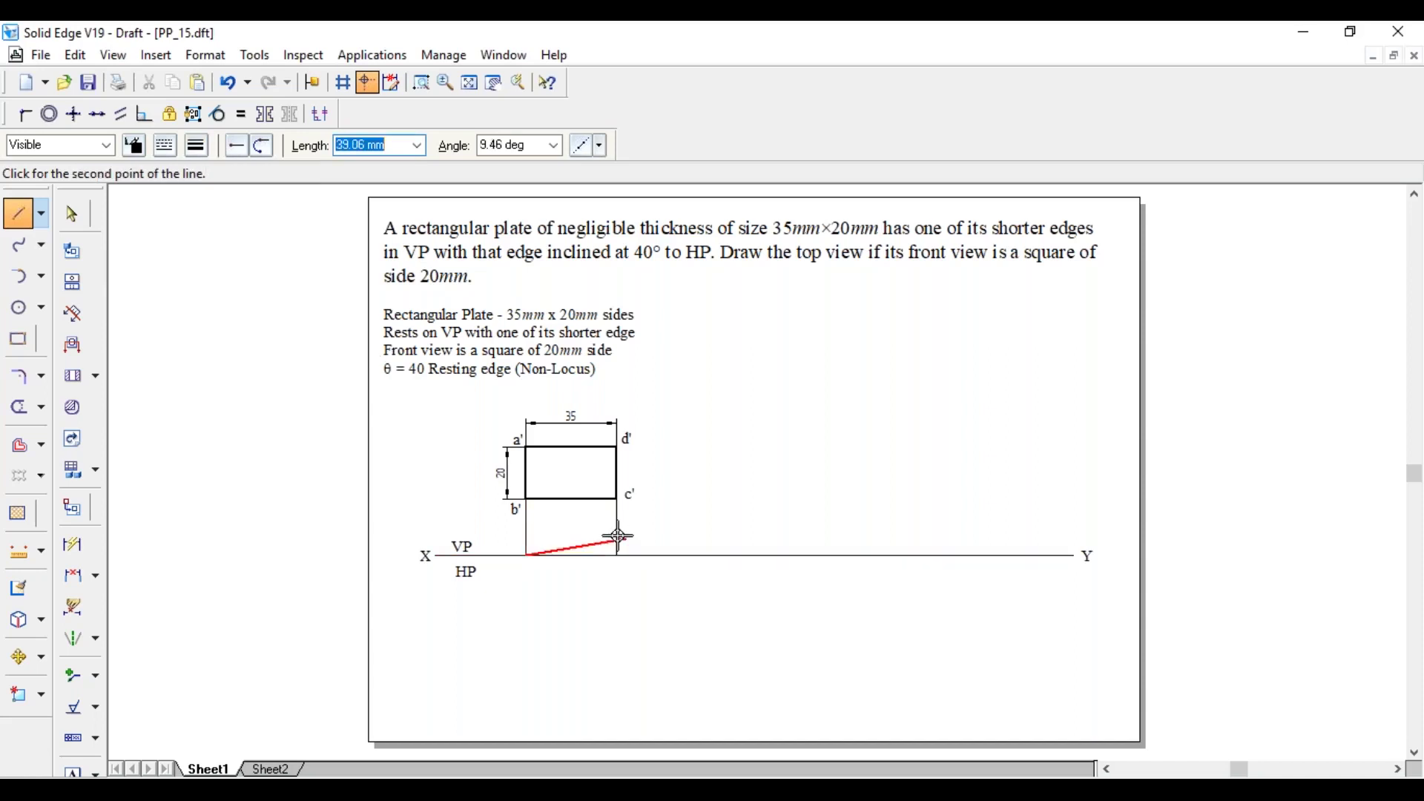
key(Escape)
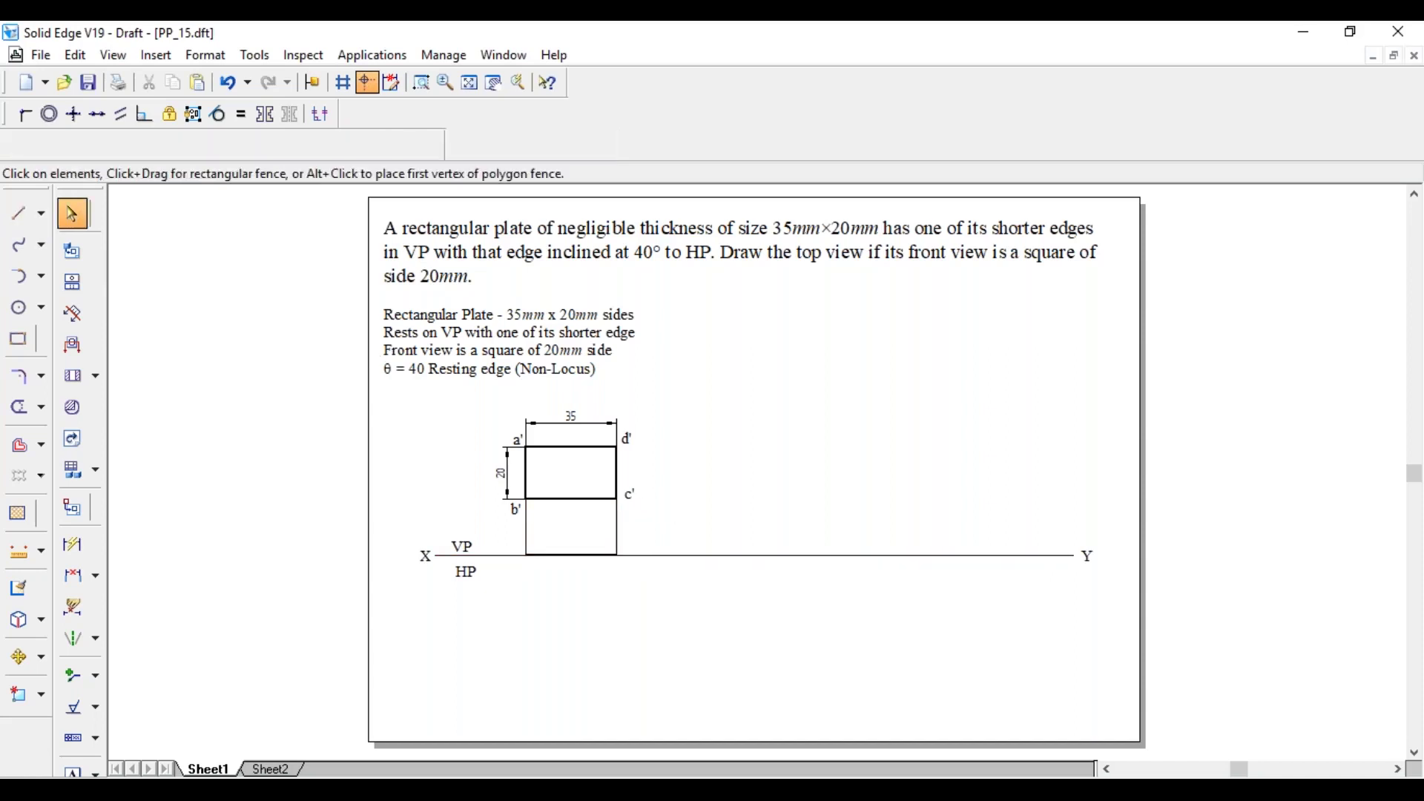
Step: Label the top view's ends a(b) and d(c) below XY, and shift the d(c) label slightly toward the line
click(82, 770)
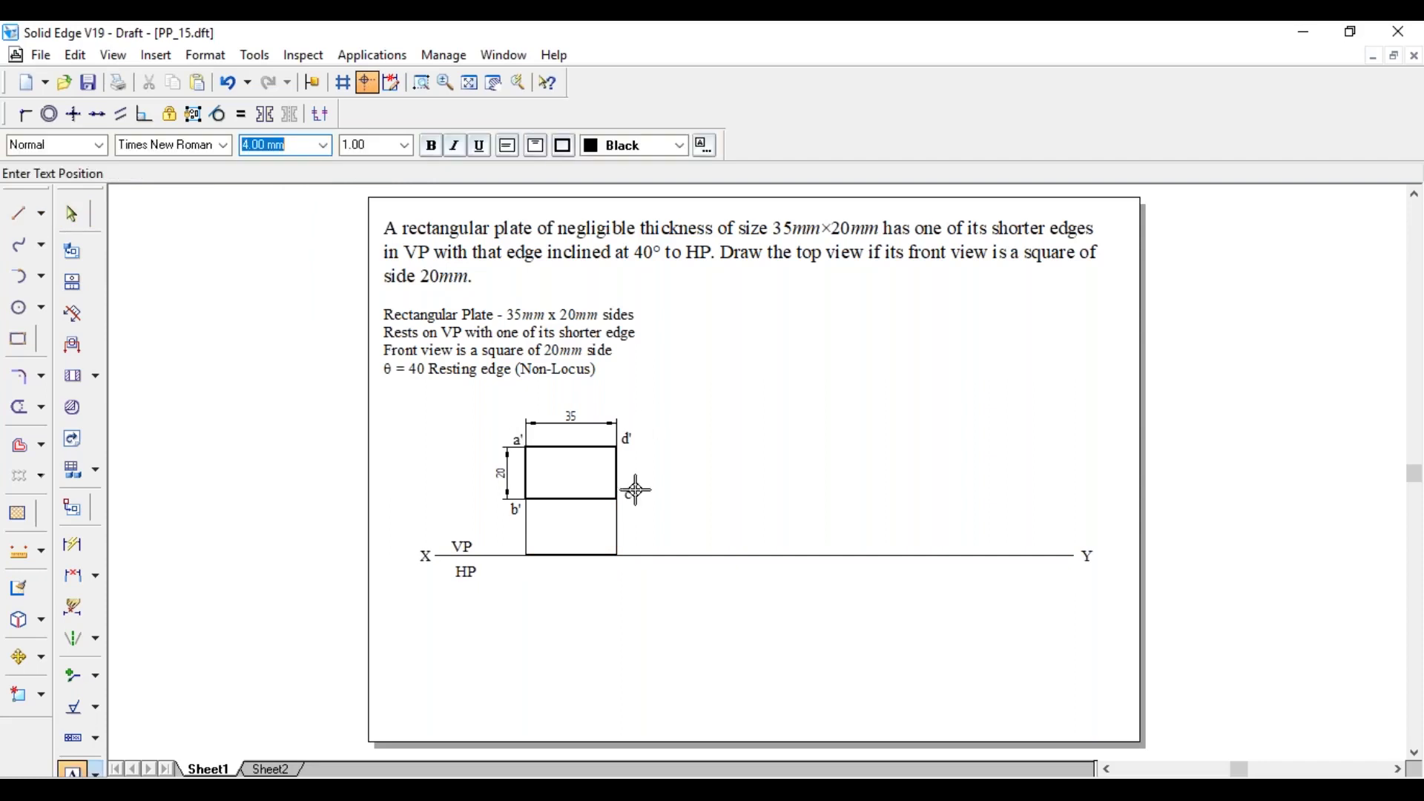
click(513, 564)
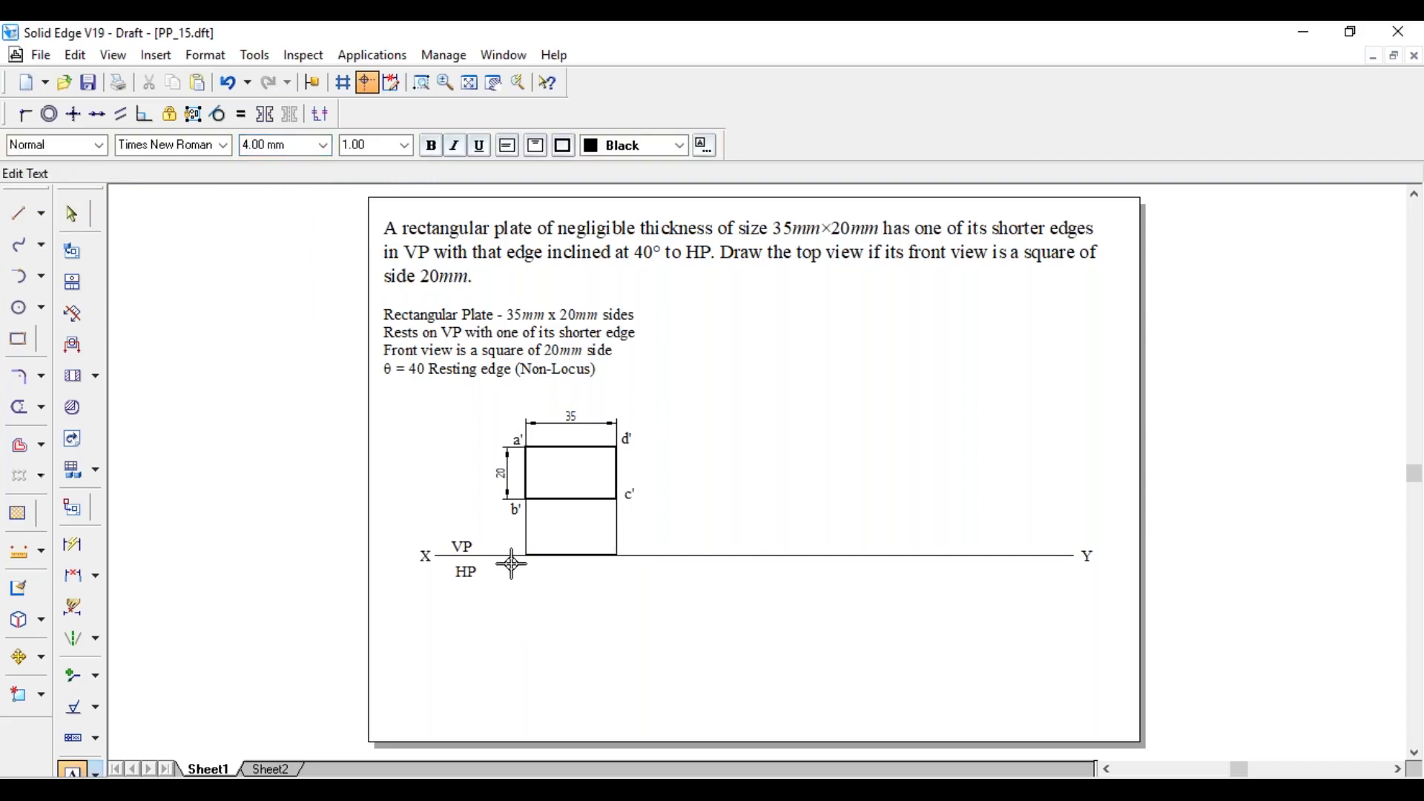
text(a(b))
click(604, 563)
click(606, 564)
text(d(c))
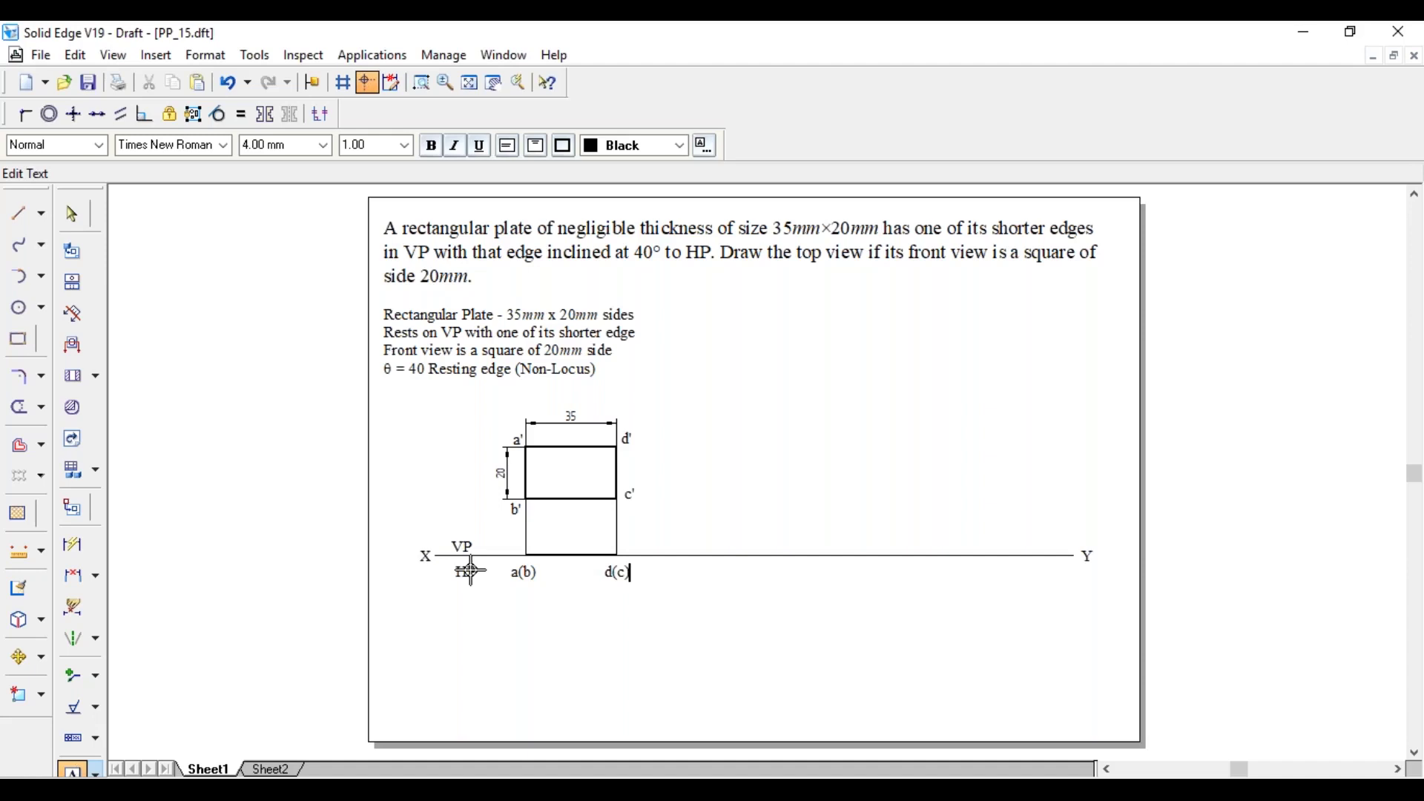
key(Escape)
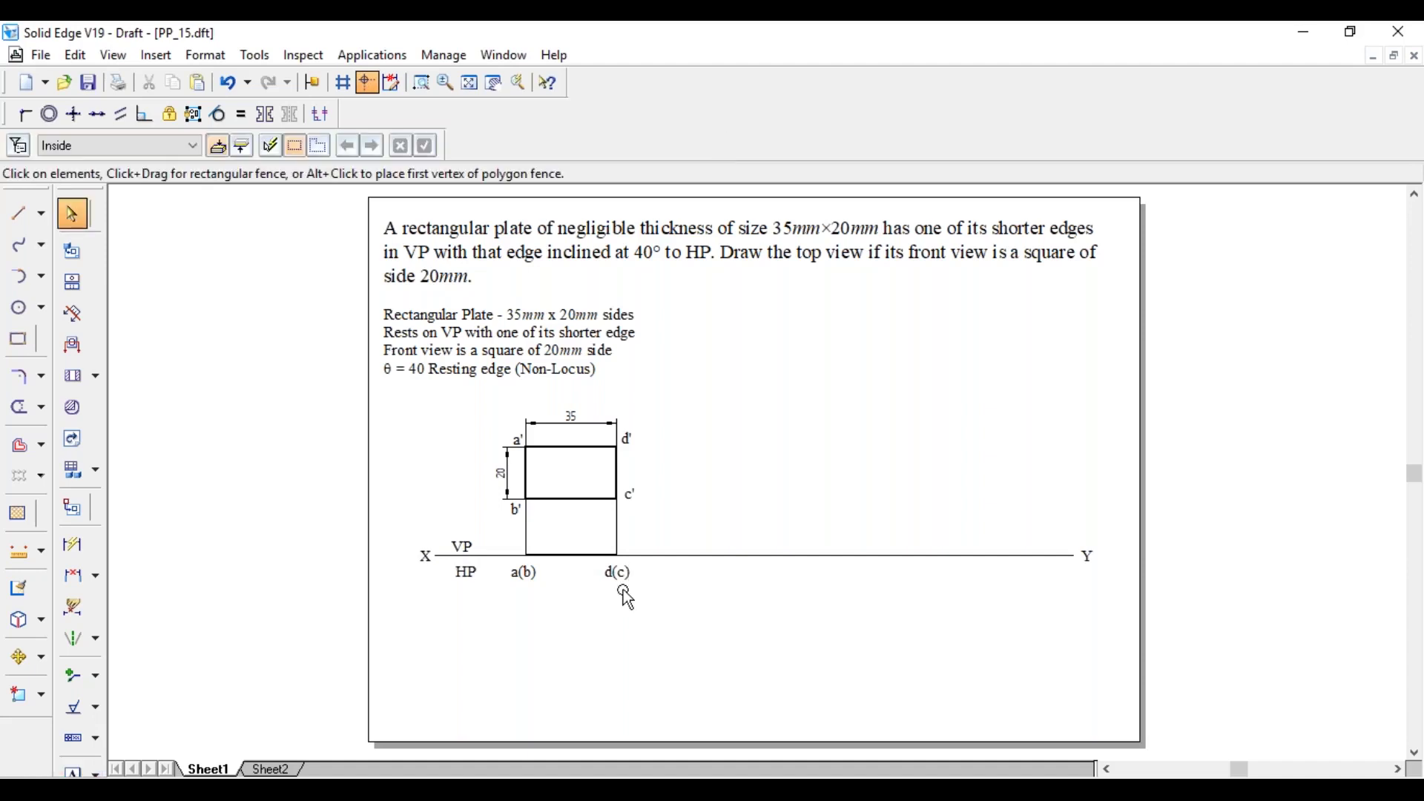
click(621, 586)
drag(619, 581, 613, 579)
click(847, 592)
Step: Add downward leader arrows on the two vertical projectors between the rectangle's front view and XY
click(72, 686)
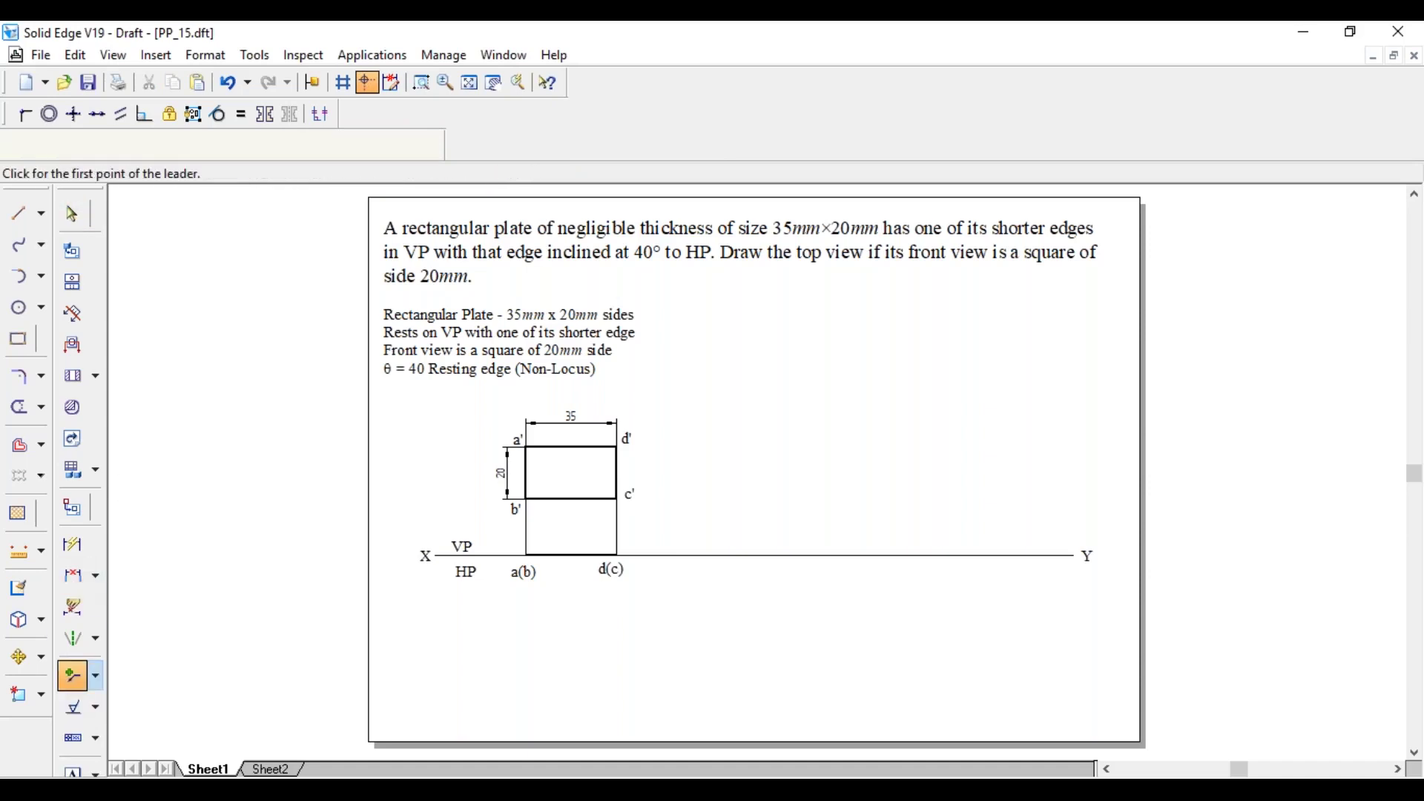
click(527, 514)
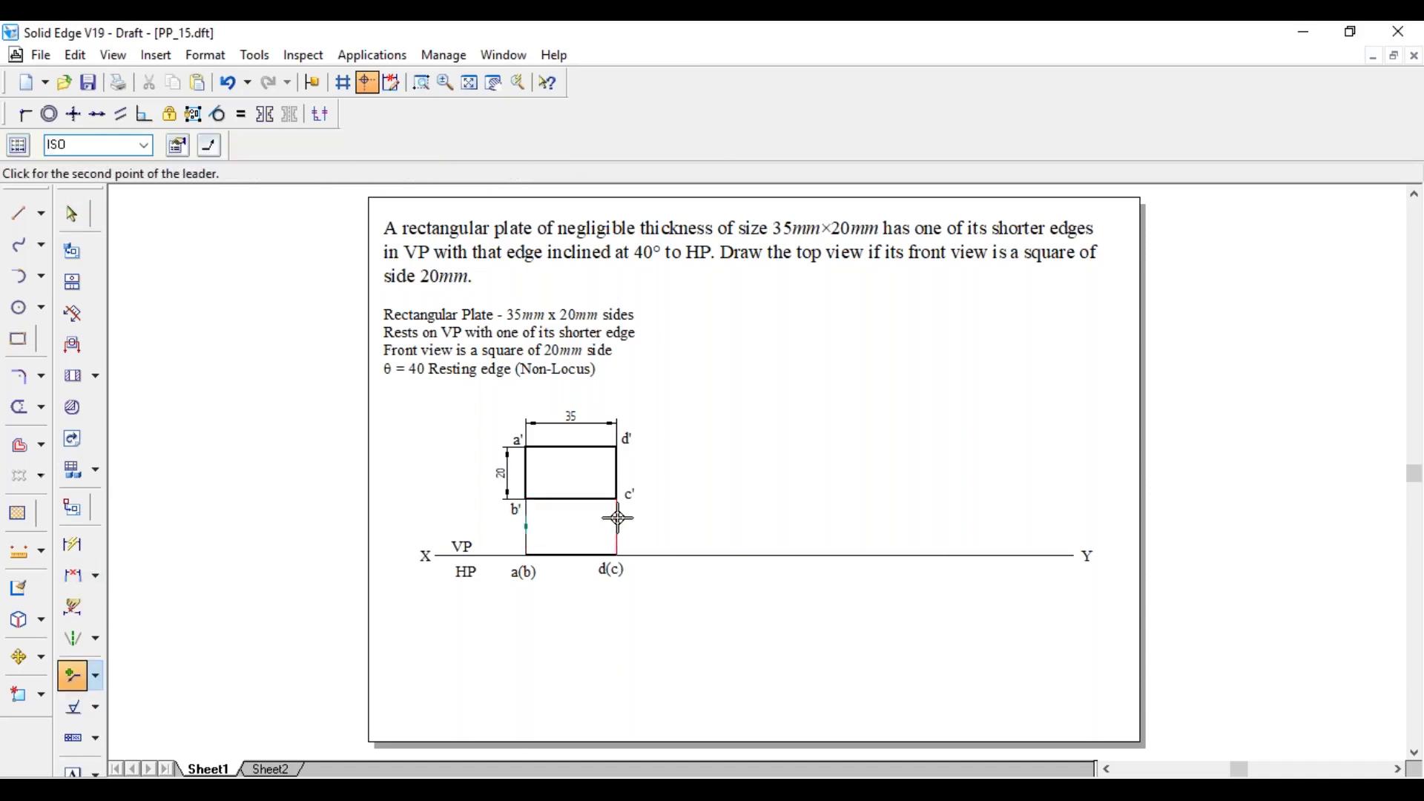
key(Escape)
key(Escape)
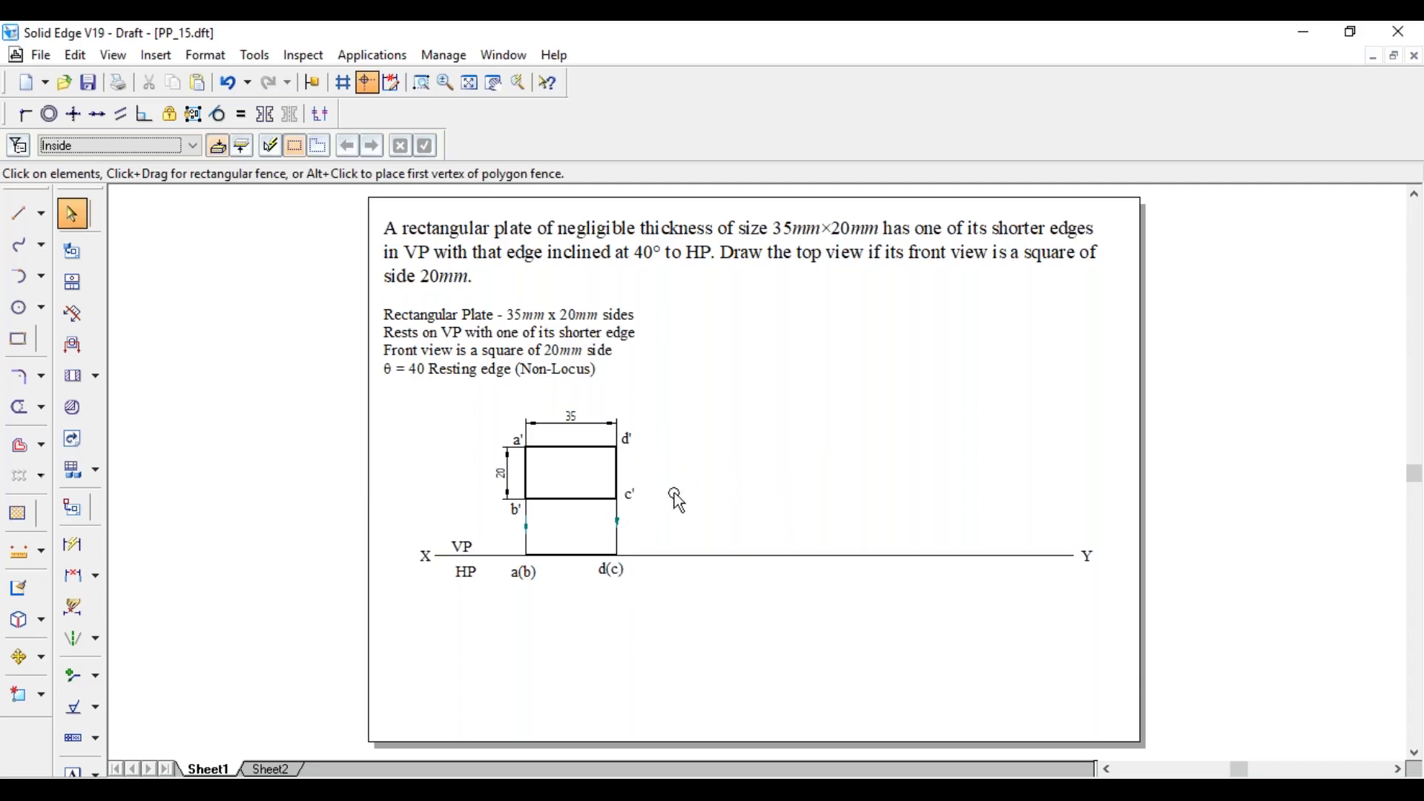
Step: Draw thin 0.13 mm wide horizontal projectors of equal length from corners d' and c', extending away from the rectangle
click(22, 217)
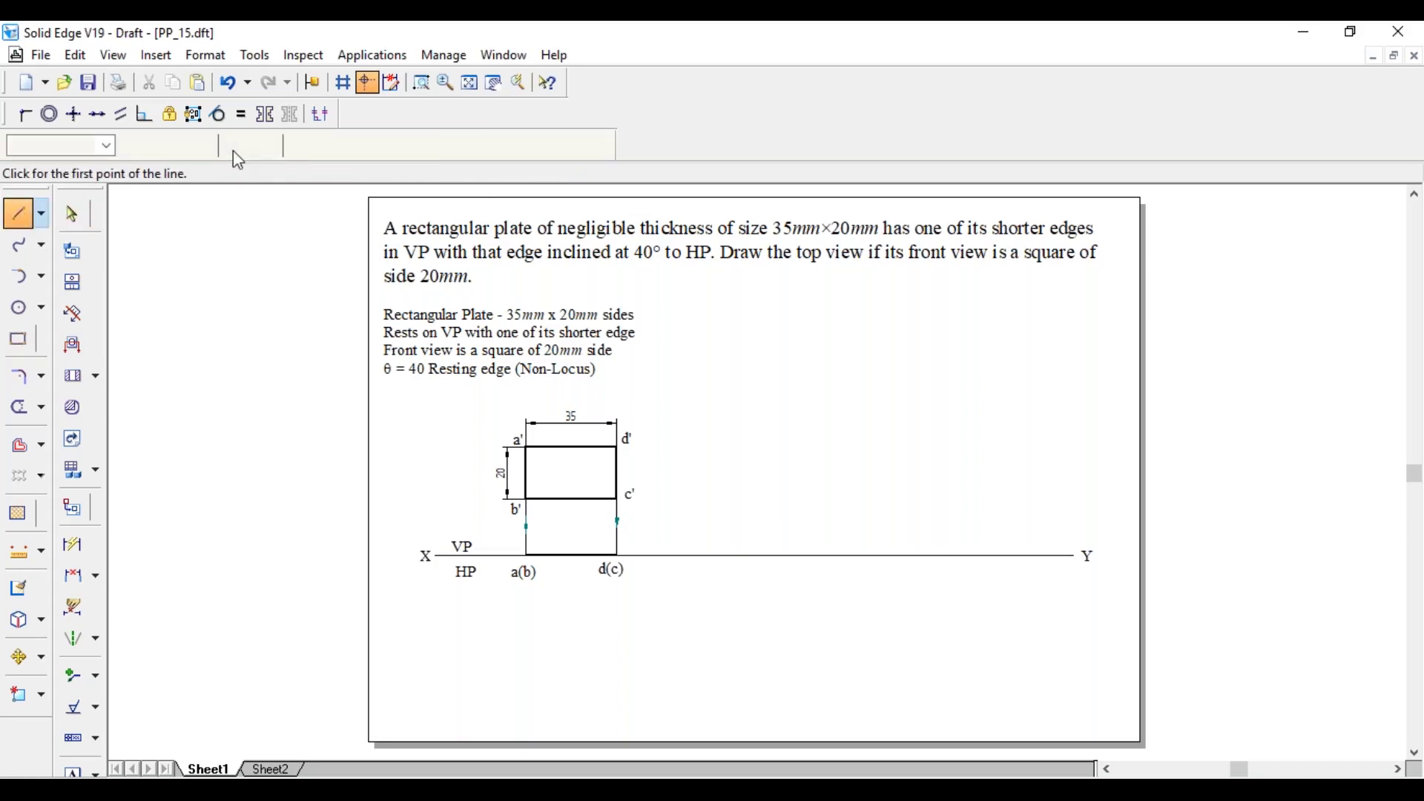
click(197, 144)
click(219, 184)
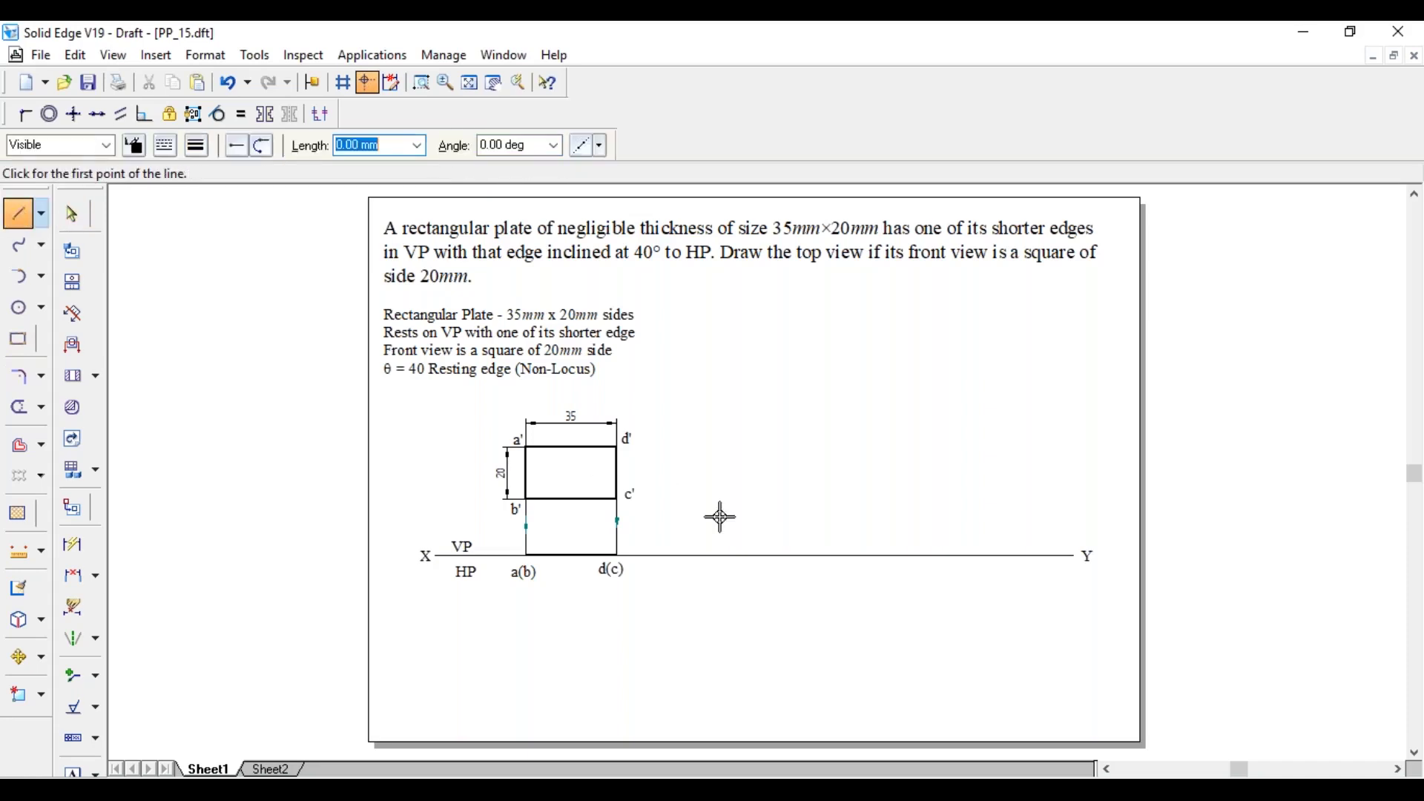
click(618, 446)
click(693, 446)
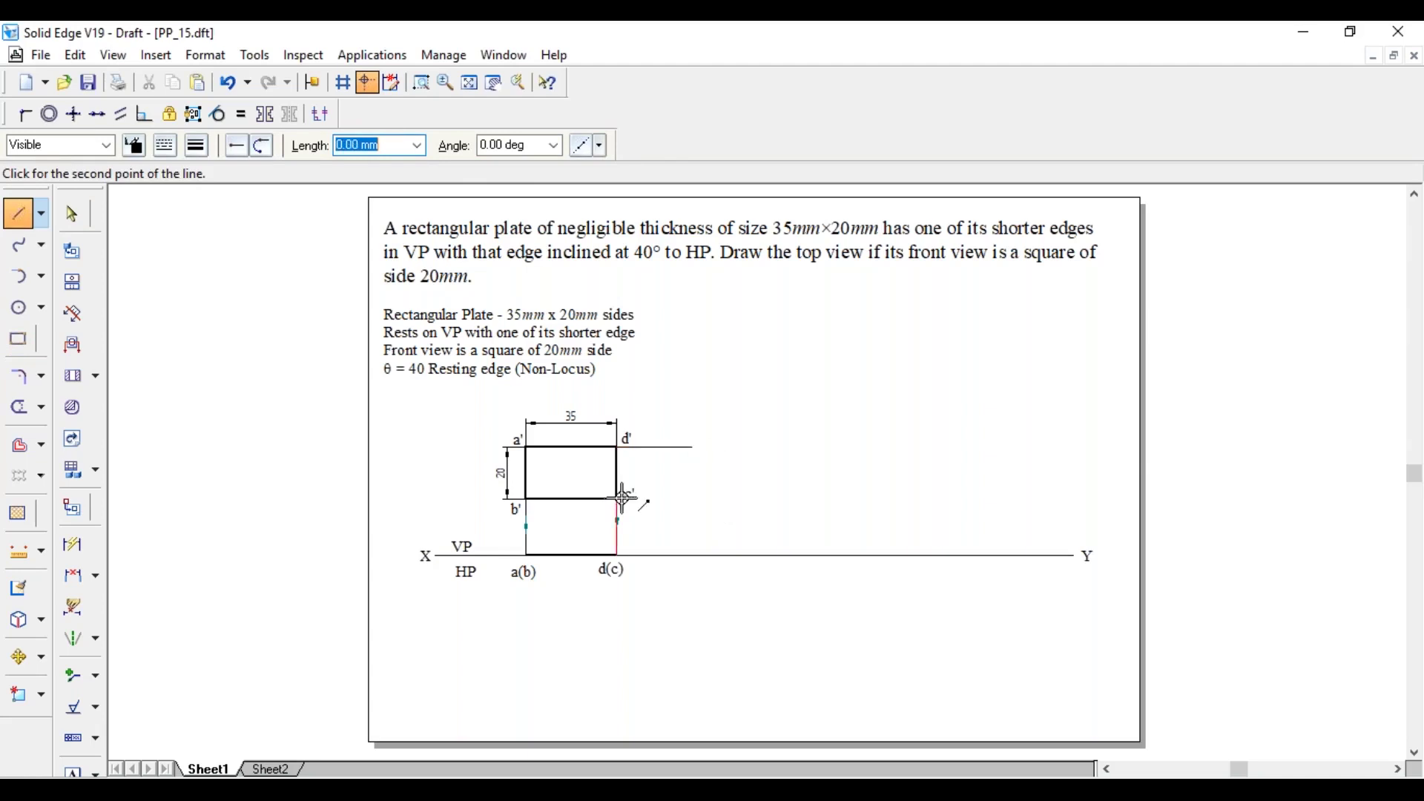
click(618, 499)
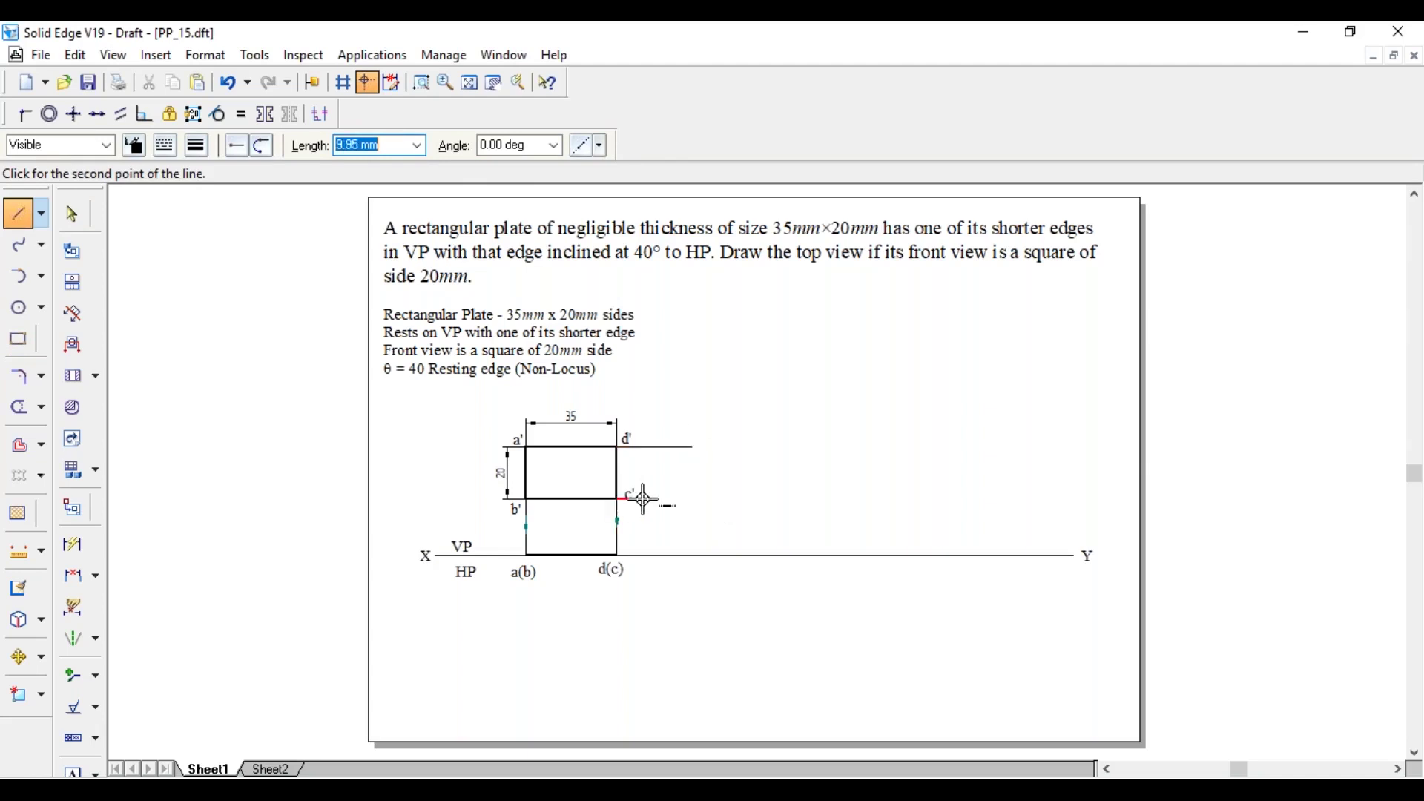
click(693, 498)
Step: Draw a 20 mm square with 0.50 mm wide lines between the ends of the two horizontal projectors
click(196, 145)
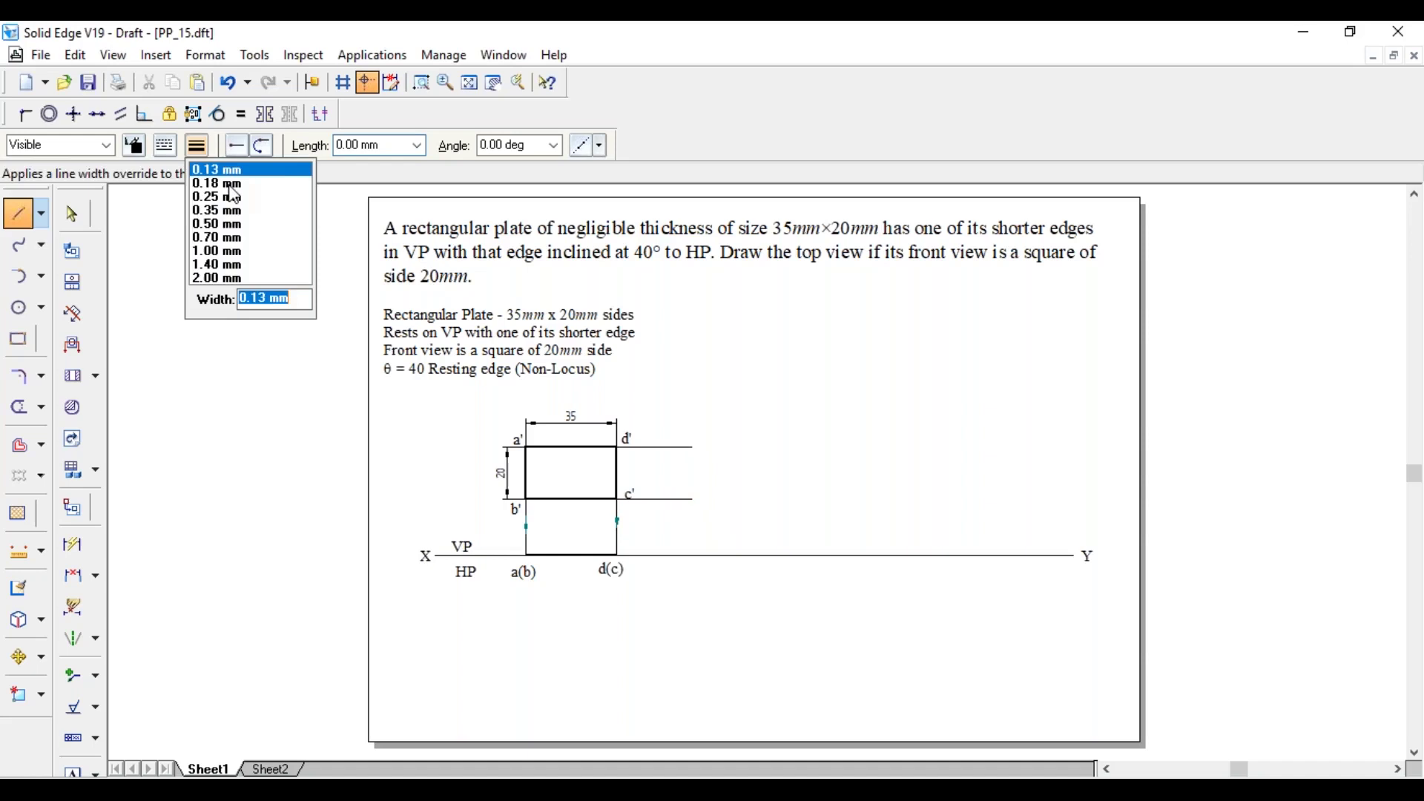
click(225, 224)
click(693, 447)
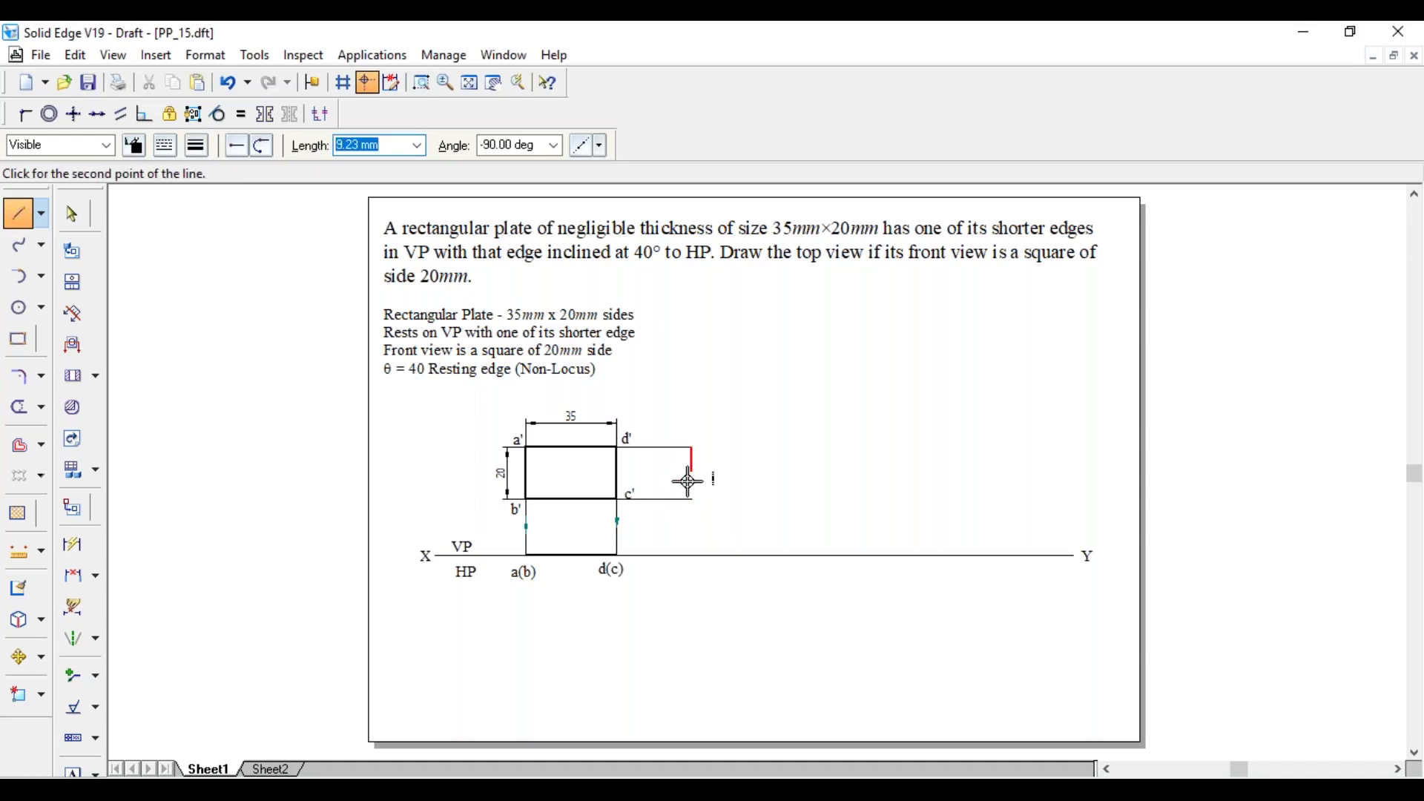
click(693, 499)
text(20)
key(Return)
key(Return)
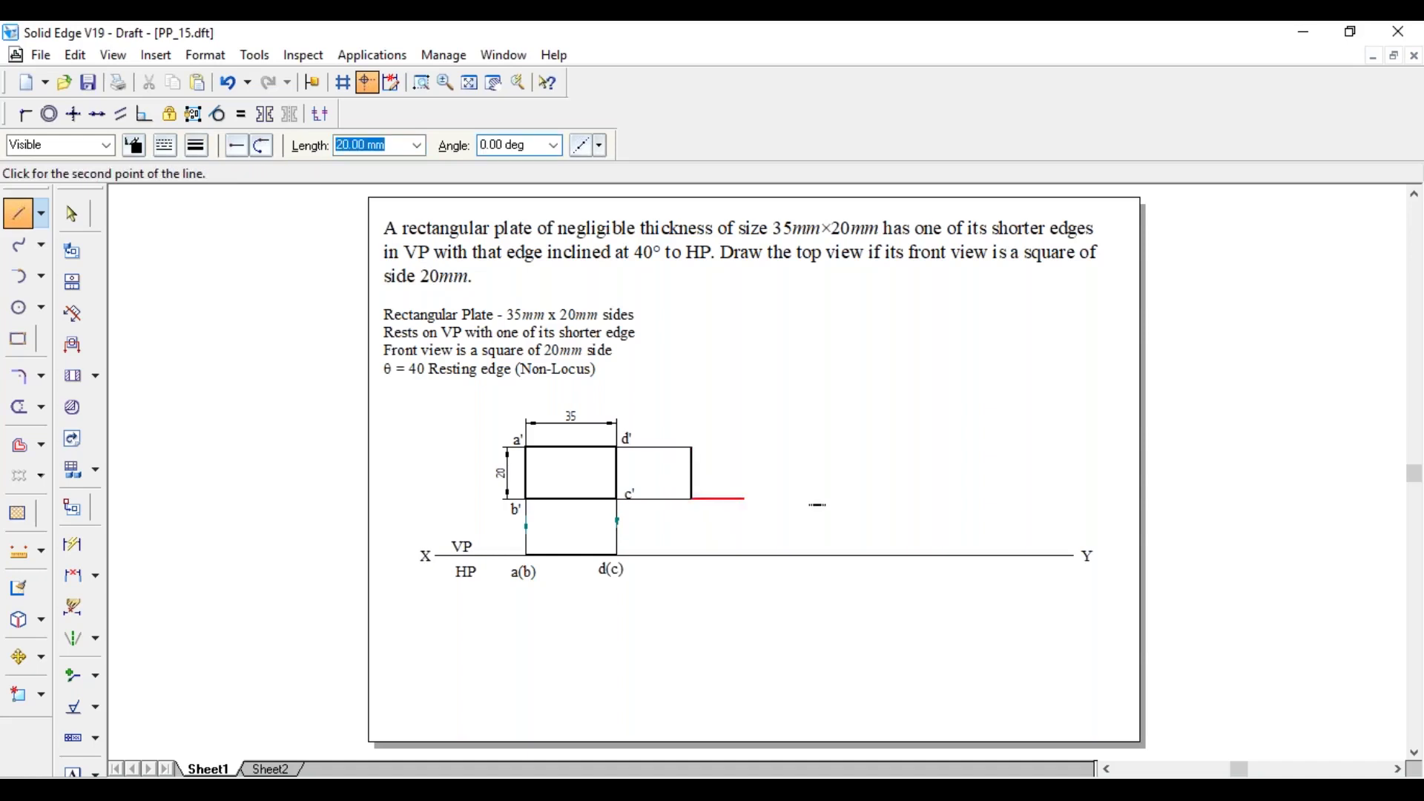
click(811, 496)
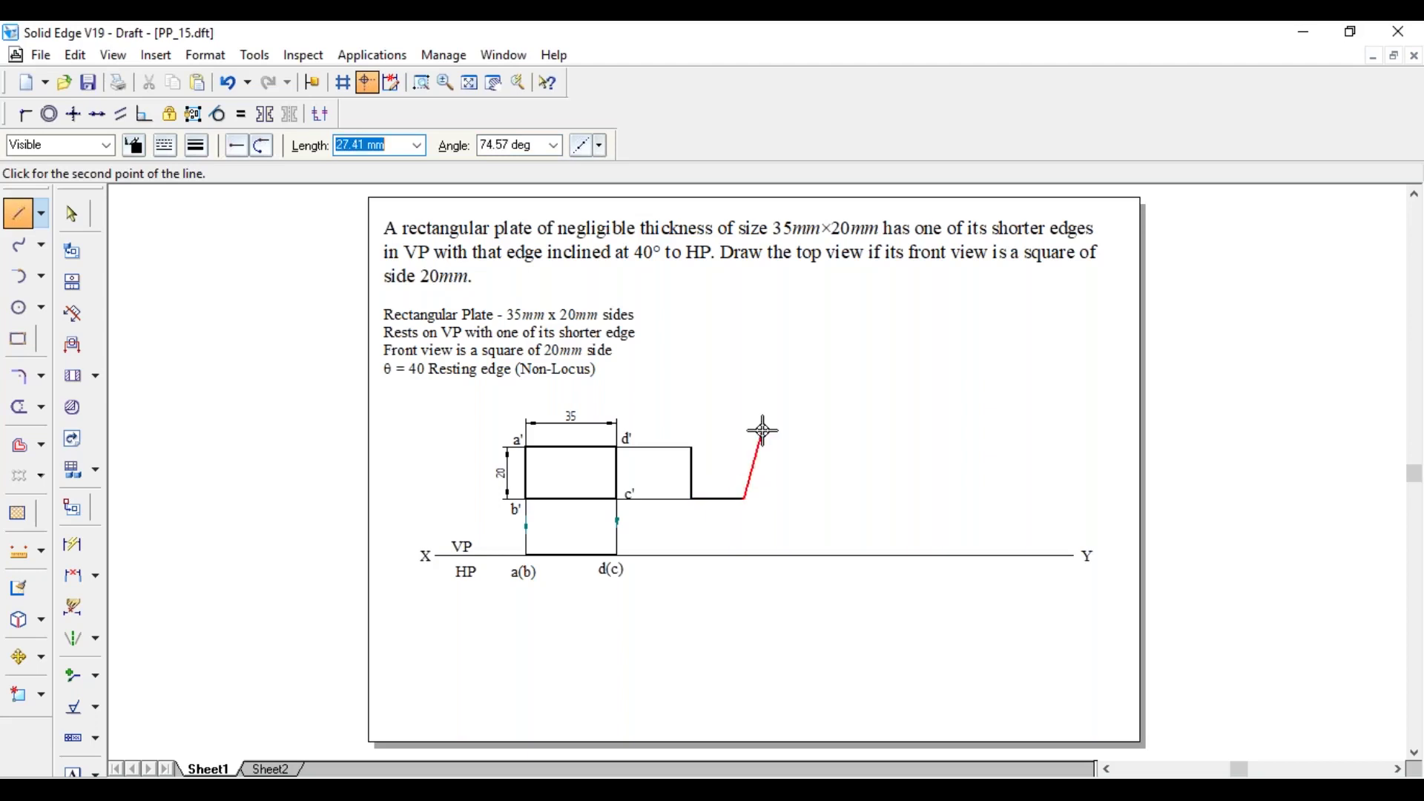
click(745, 447)
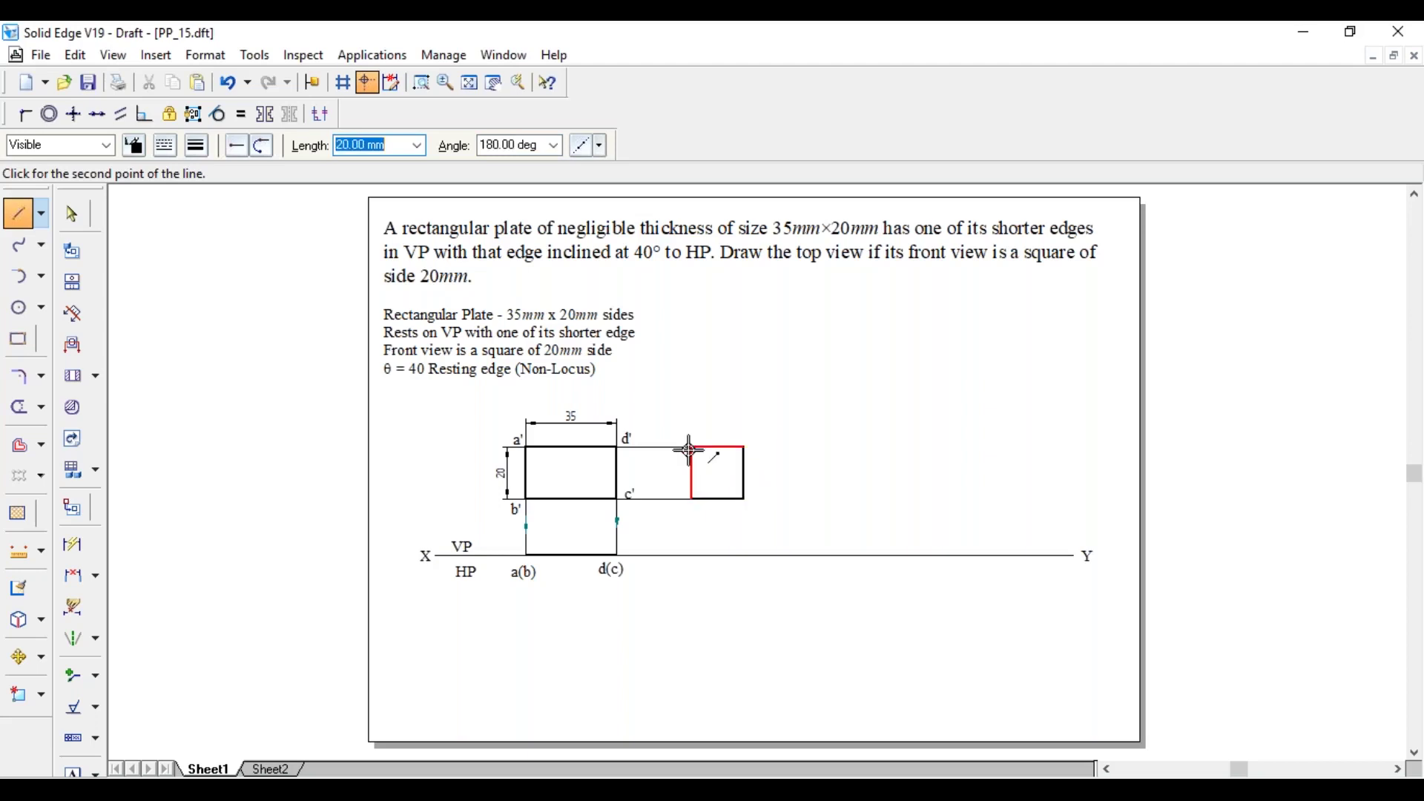
click(691, 448)
key(Escape)
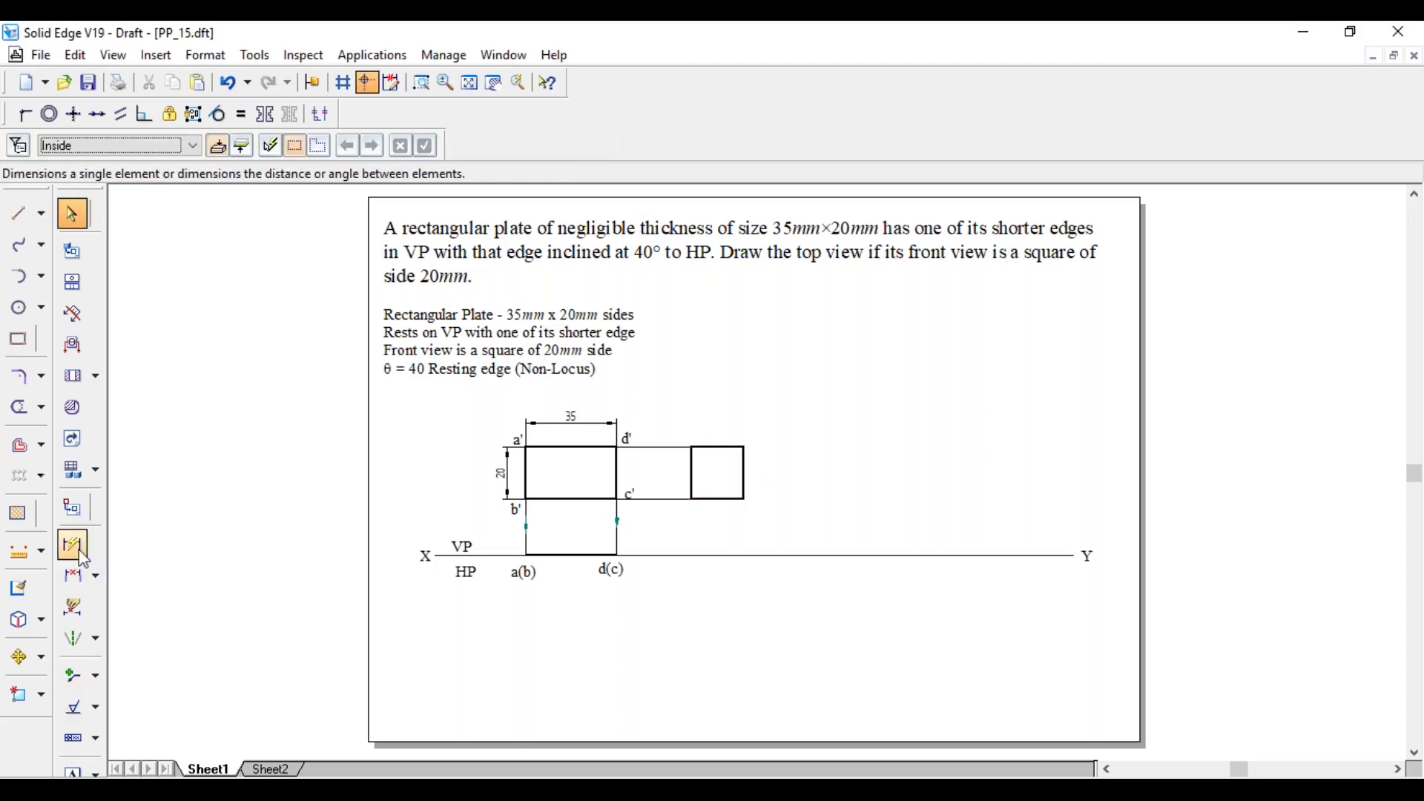
Step: Dimension the square's upper edge, placing the dimension above it
click(73, 545)
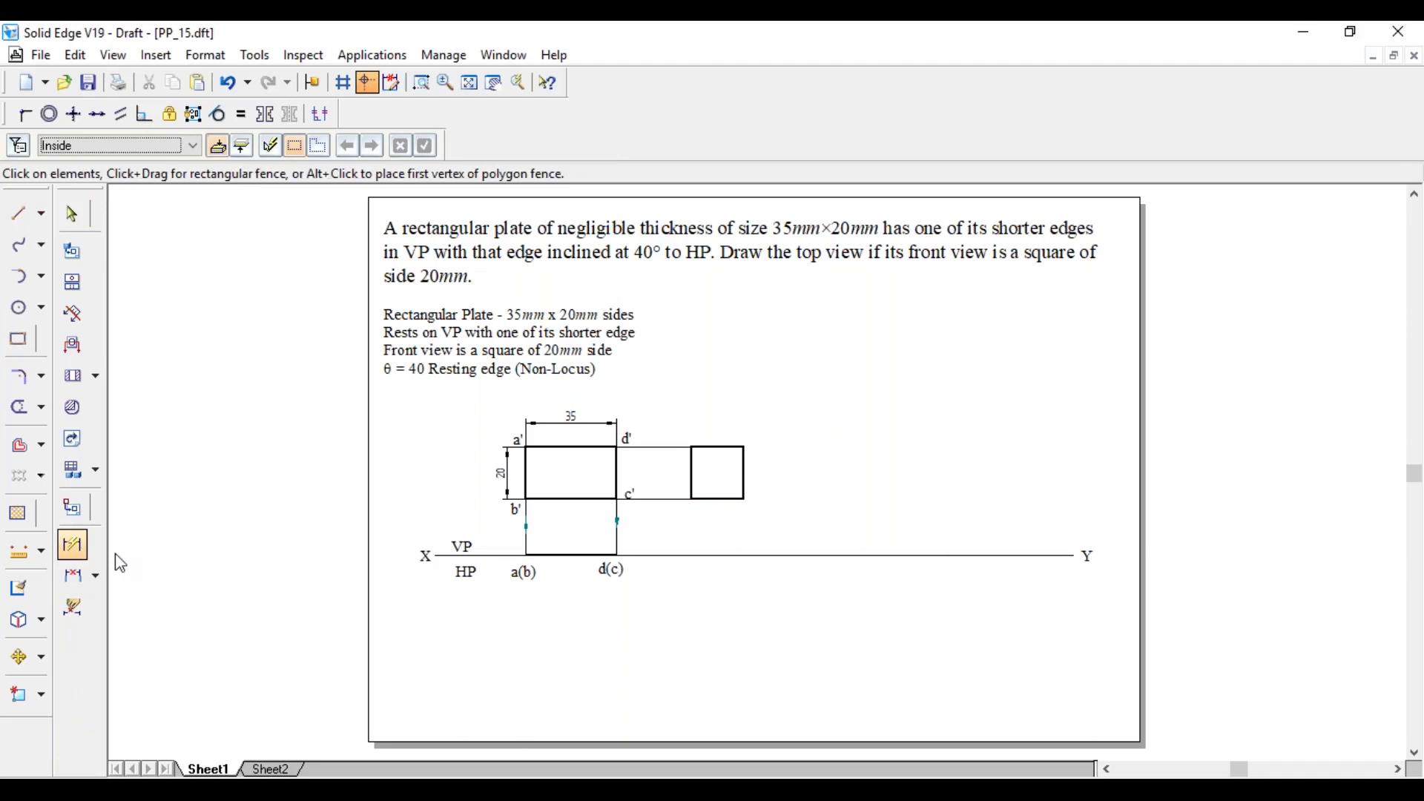
click(708, 449)
click(710, 423)
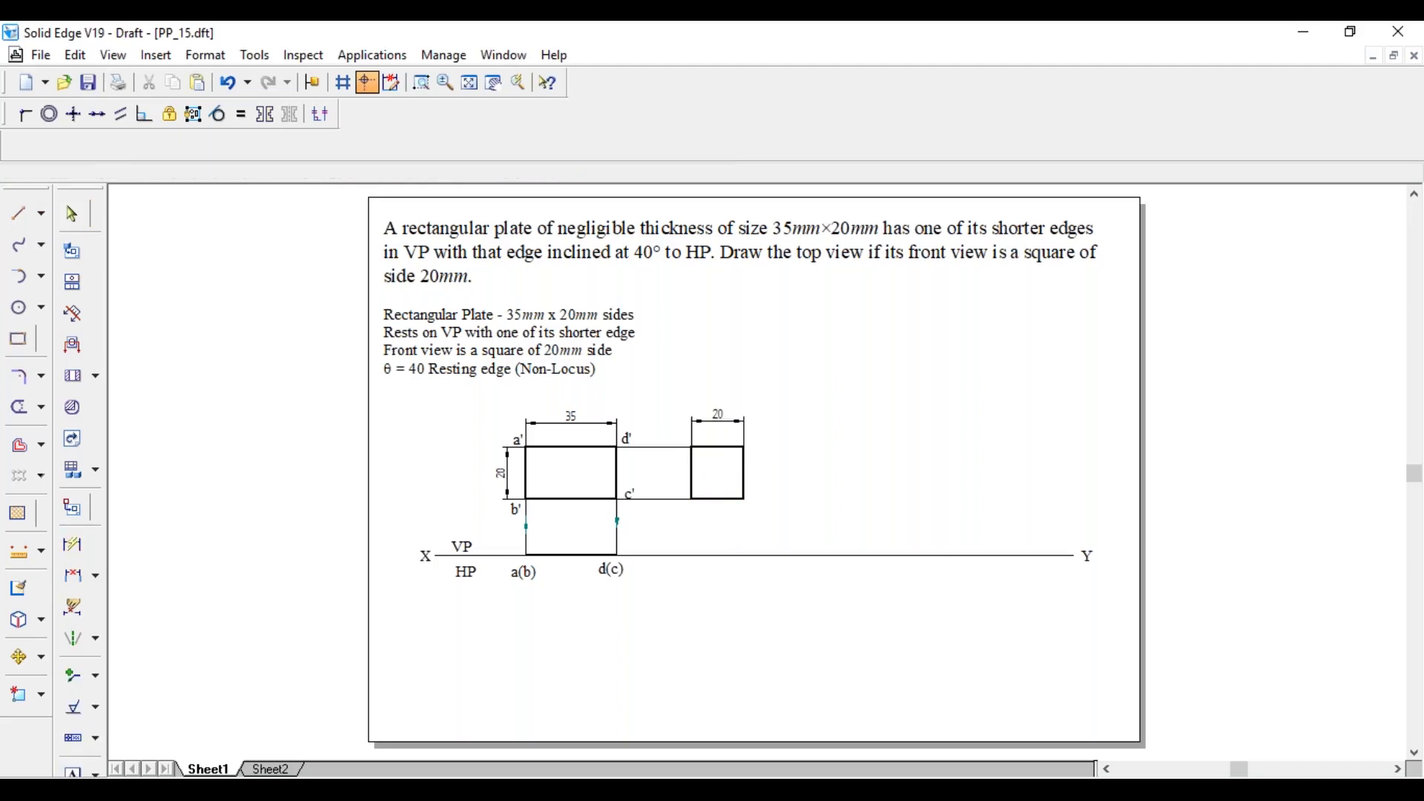
key(Escape)
Step: Add the square symbol as a prefix to the dimension above the square
click(717, 417)
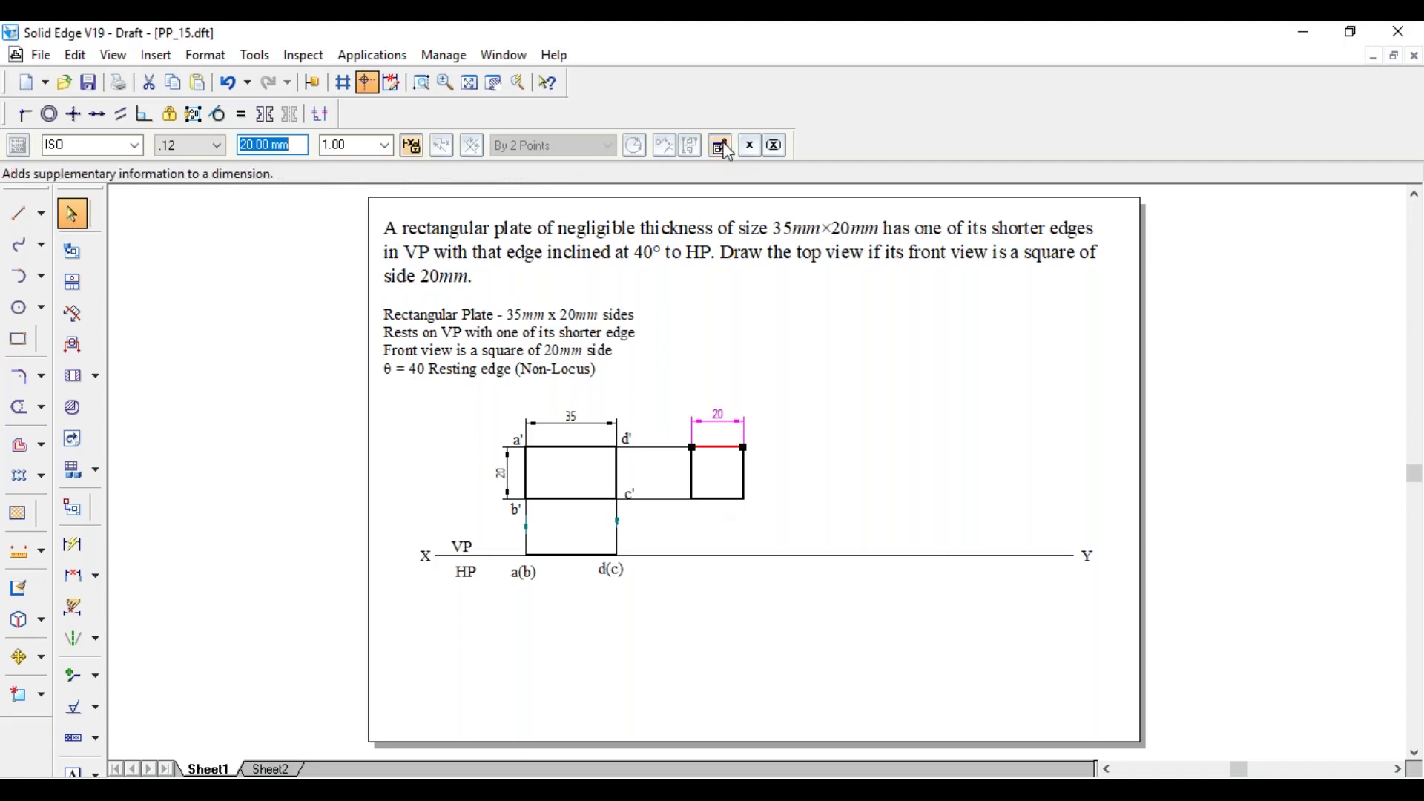
click(720, 146)
click(48, 128)
click(519, 132)
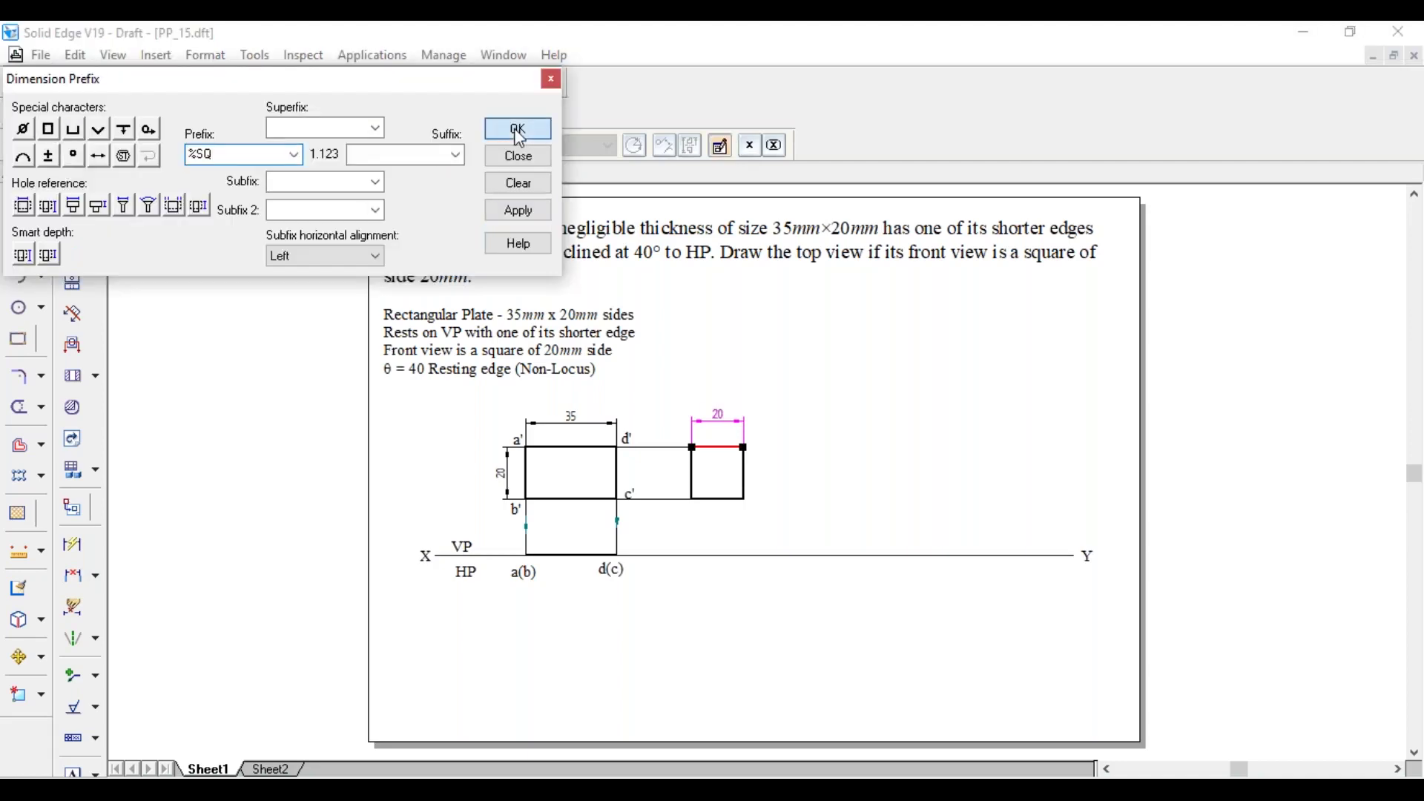
click(533, 163)
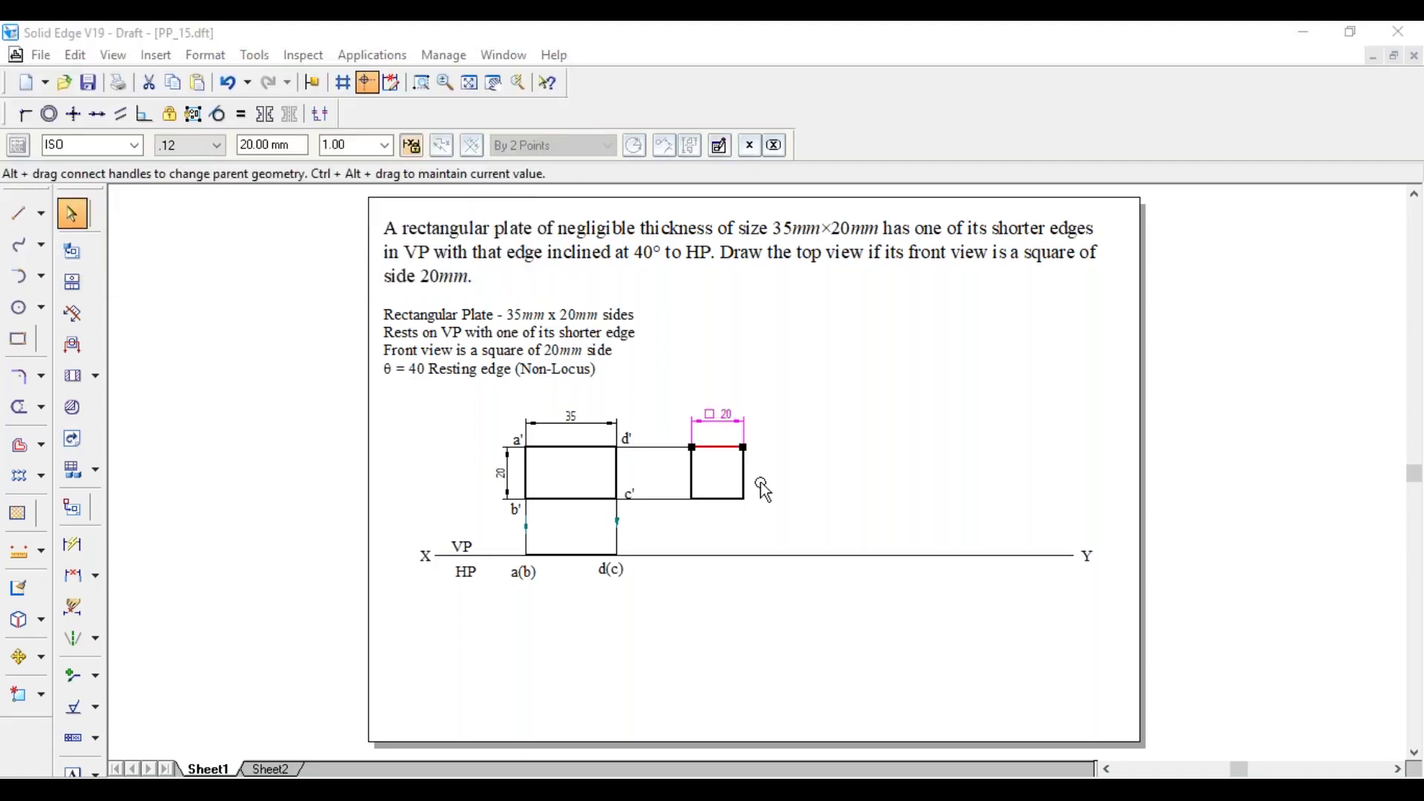
click(765, 491)
Step: Copy the labels a', b', c' and d' from the rectangle to the matching corners of the 20 mm square
click(509, 432)
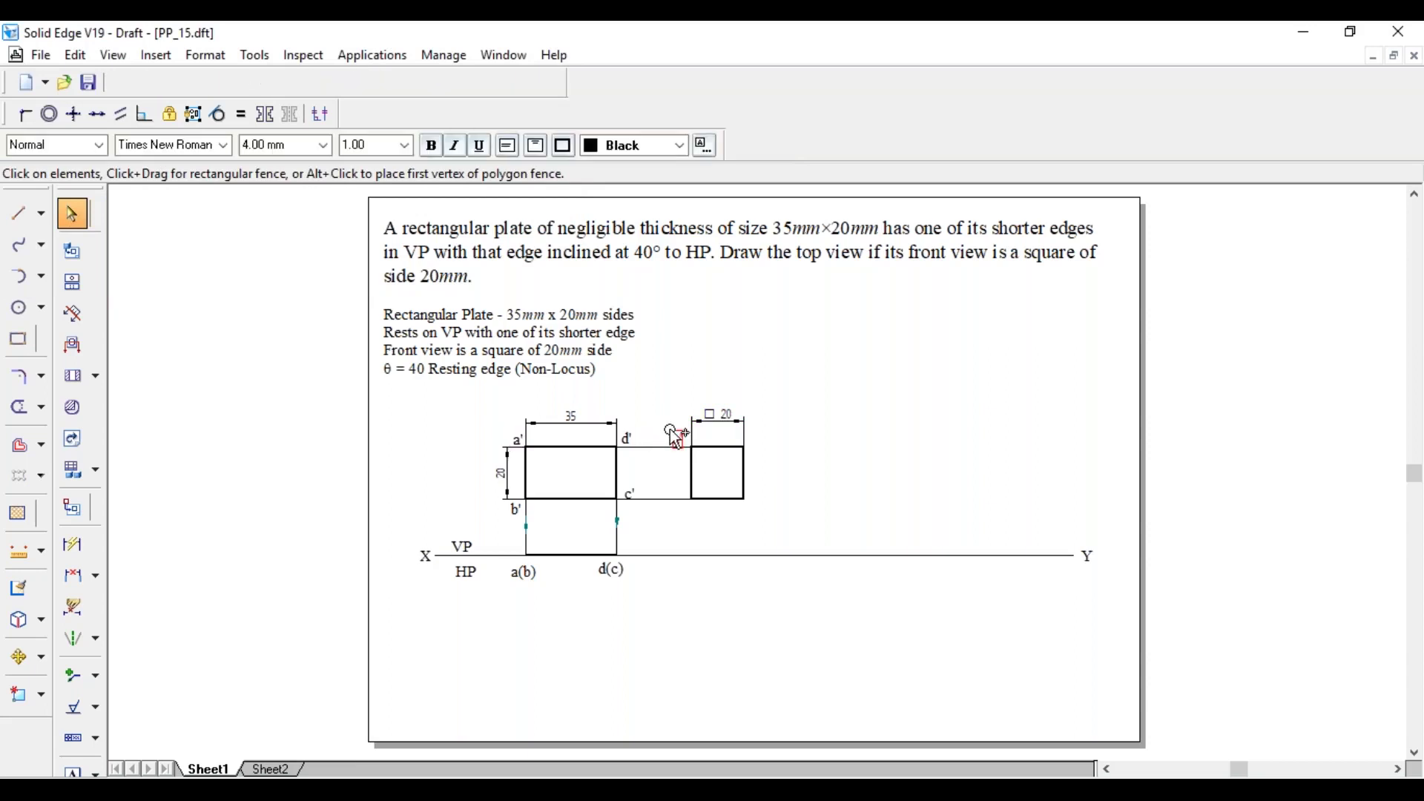
ctrl+click(504, 517)
click(463, 517)
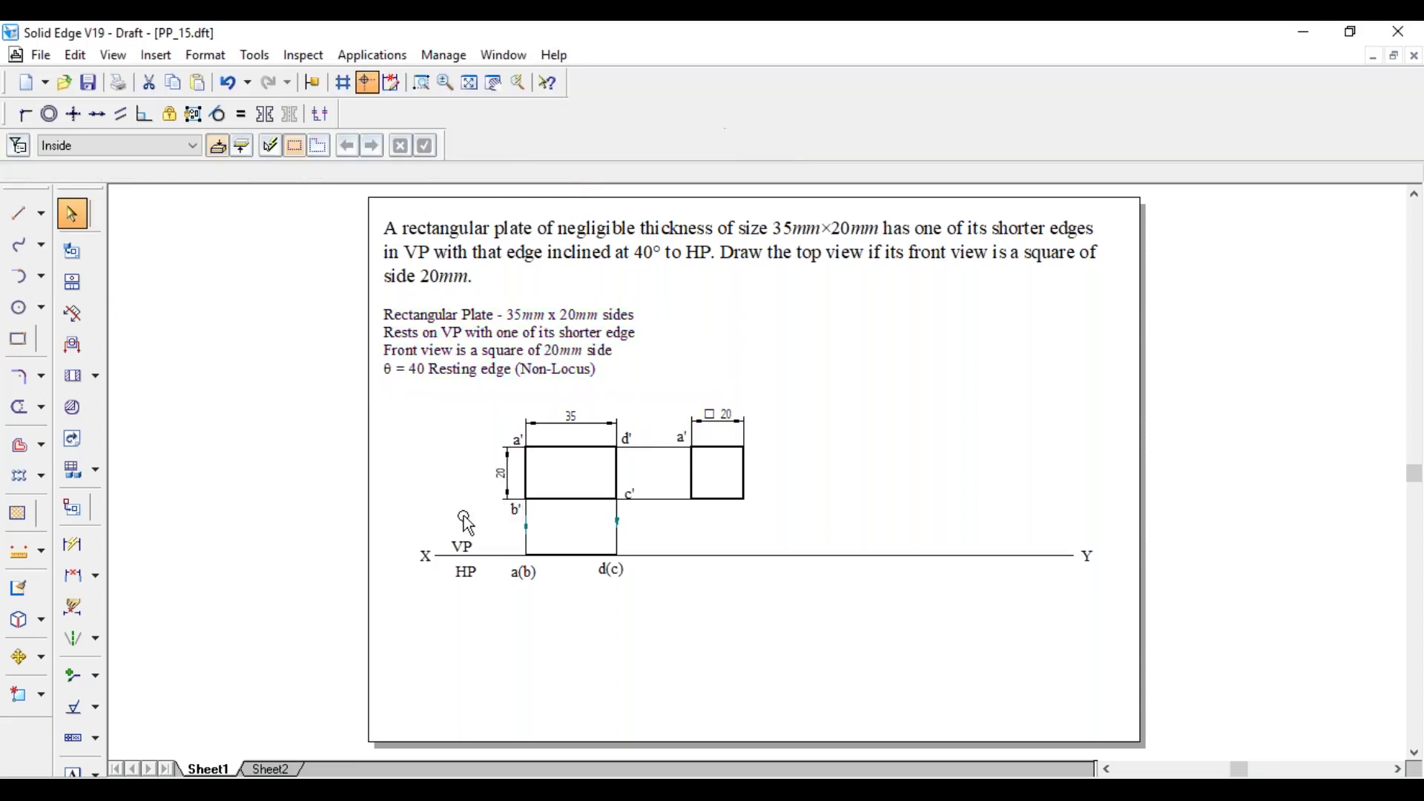
ctrl+drag(515, 521, 780, 486)
click(701, 526)
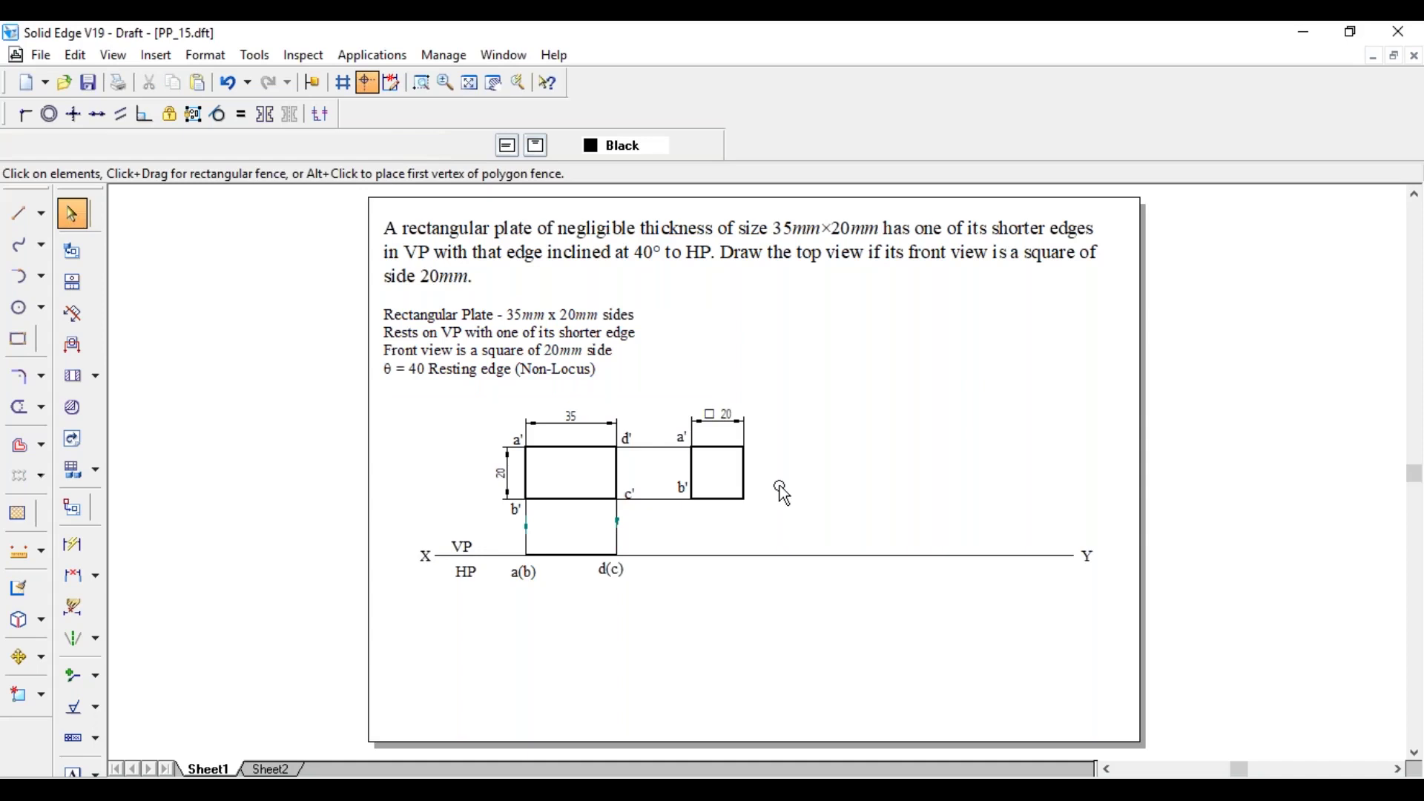
click(804, 460)
text(c')
click(808, 466)
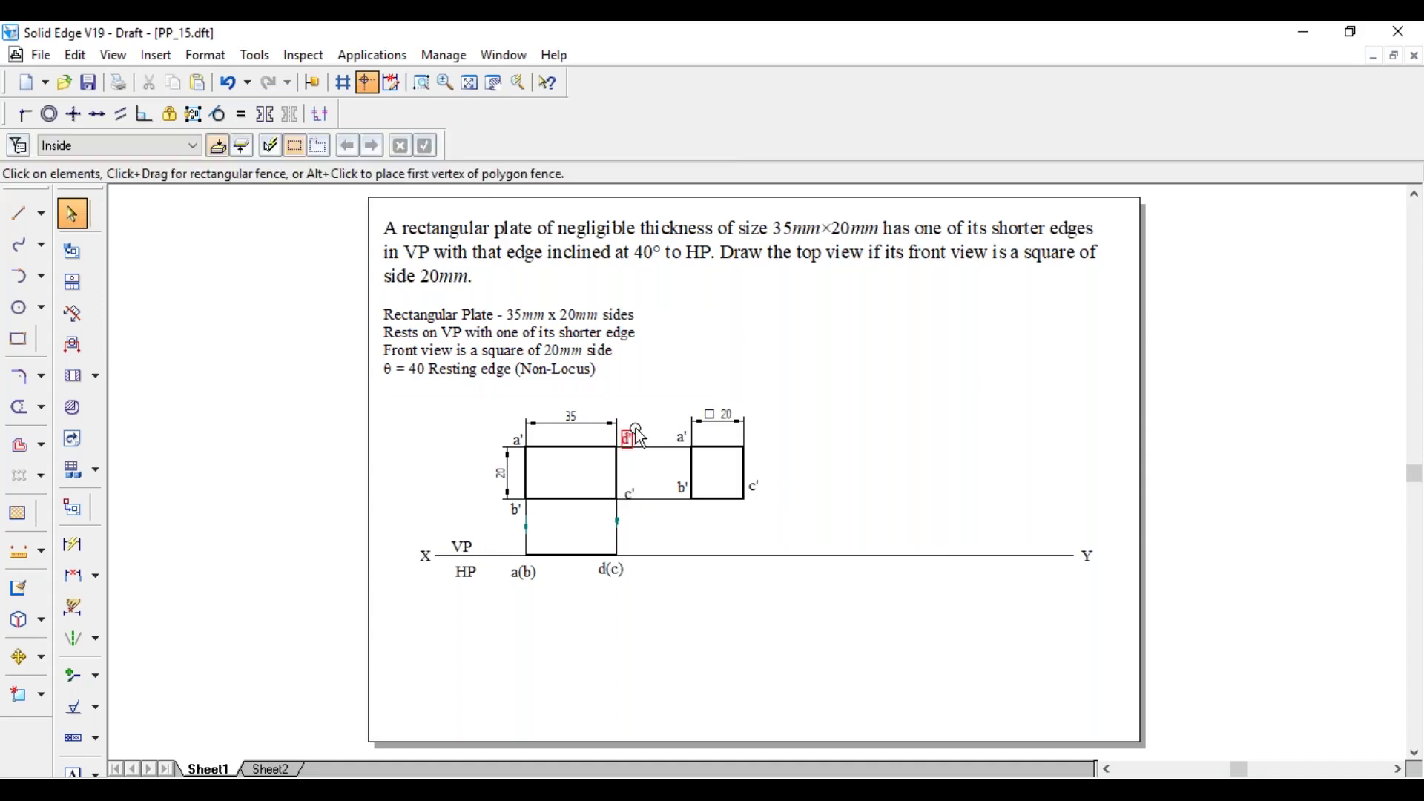
ctrl+drag(633, 432, 760, 433)
click(808, 430)
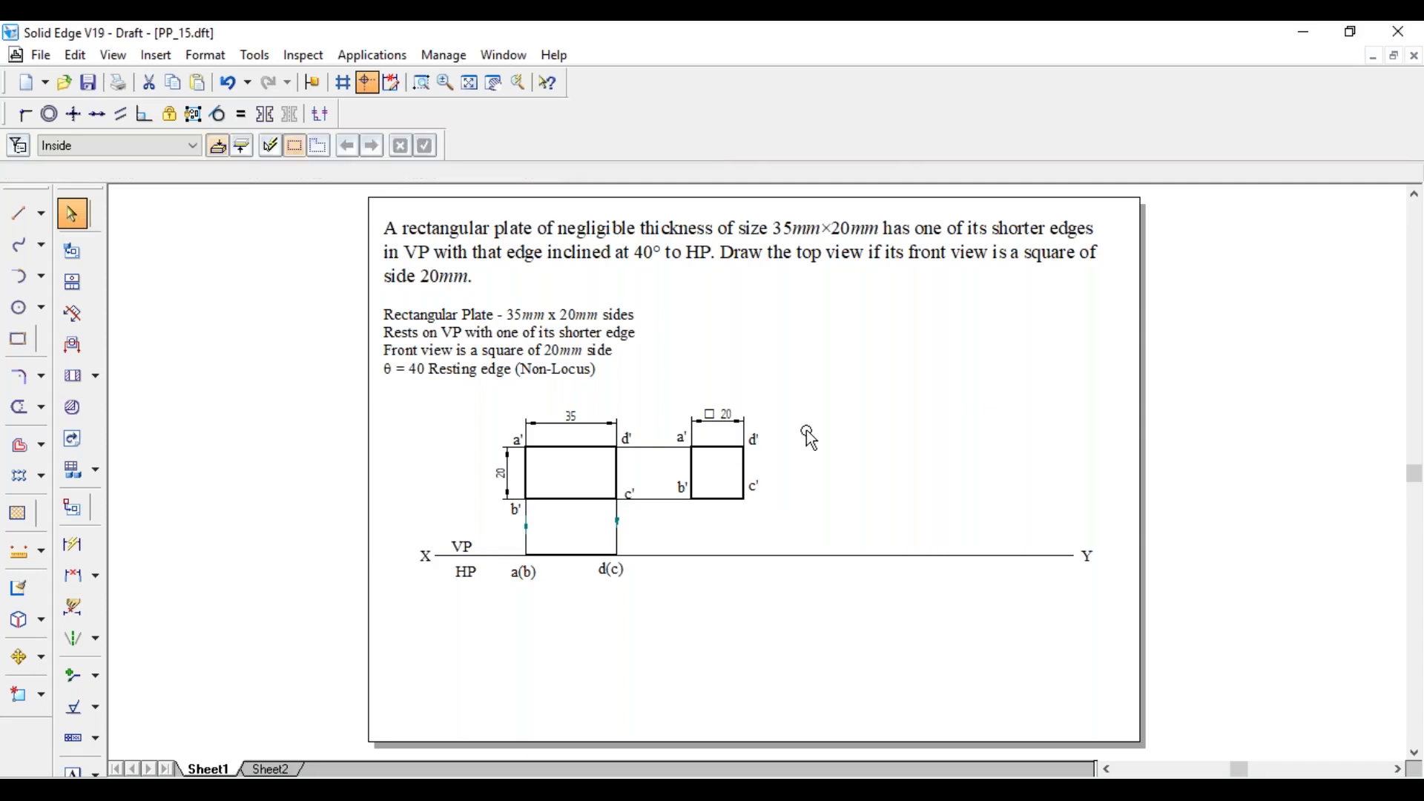
Step: Draw thin vertical projectors from the square's corner b' down to XY and from corner c' down well below XY
click(22, 216)
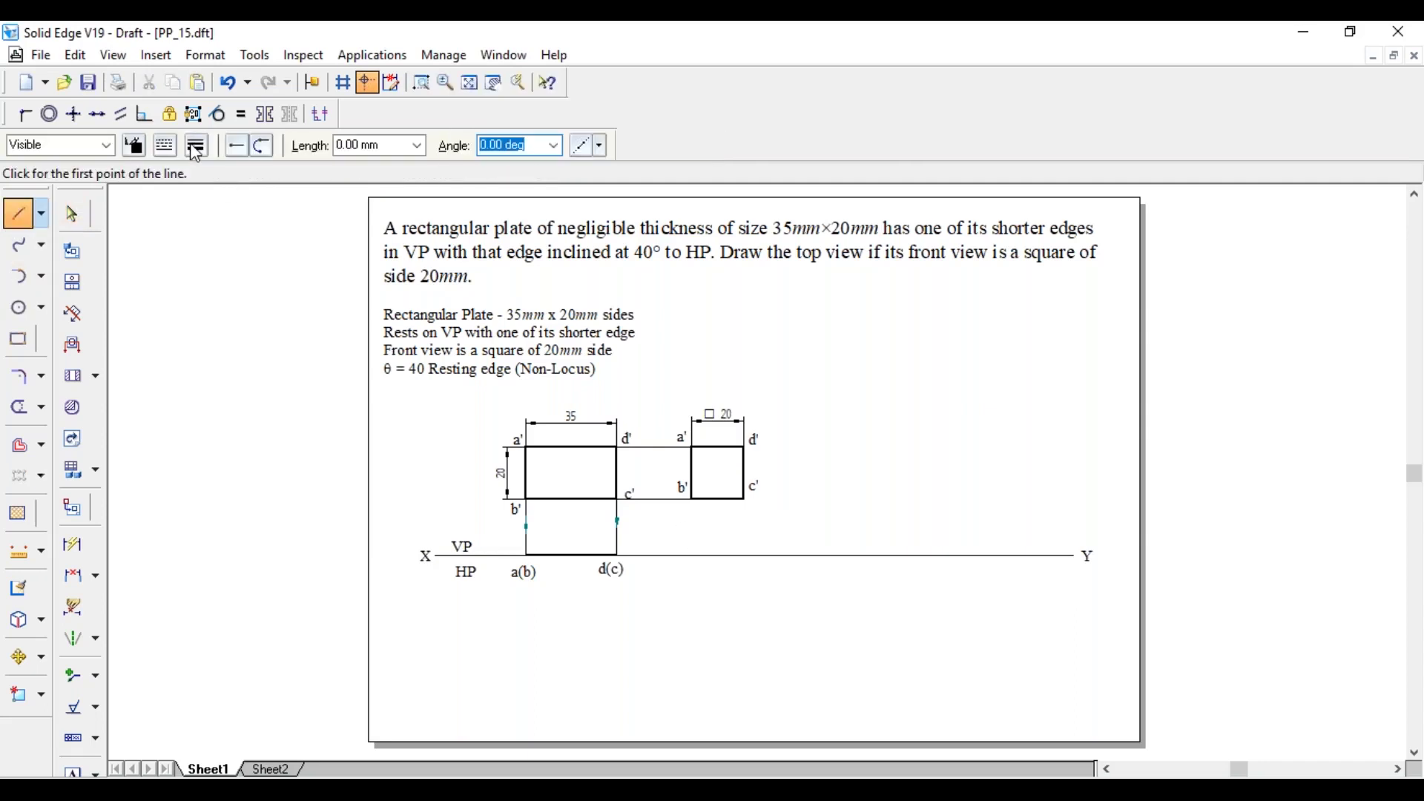
click(195, 148)
click(215, 220)
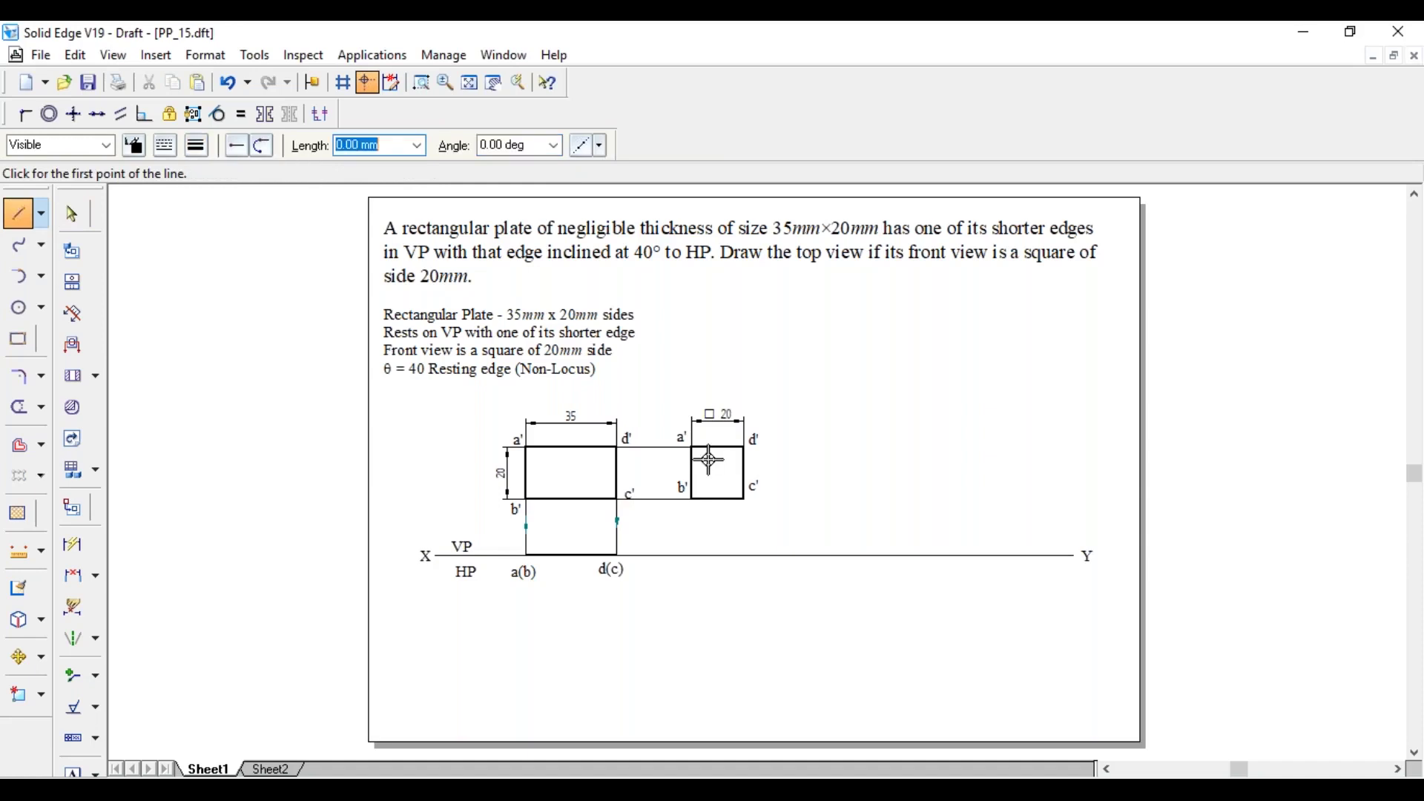
click(692, 499)
click(693, 556)
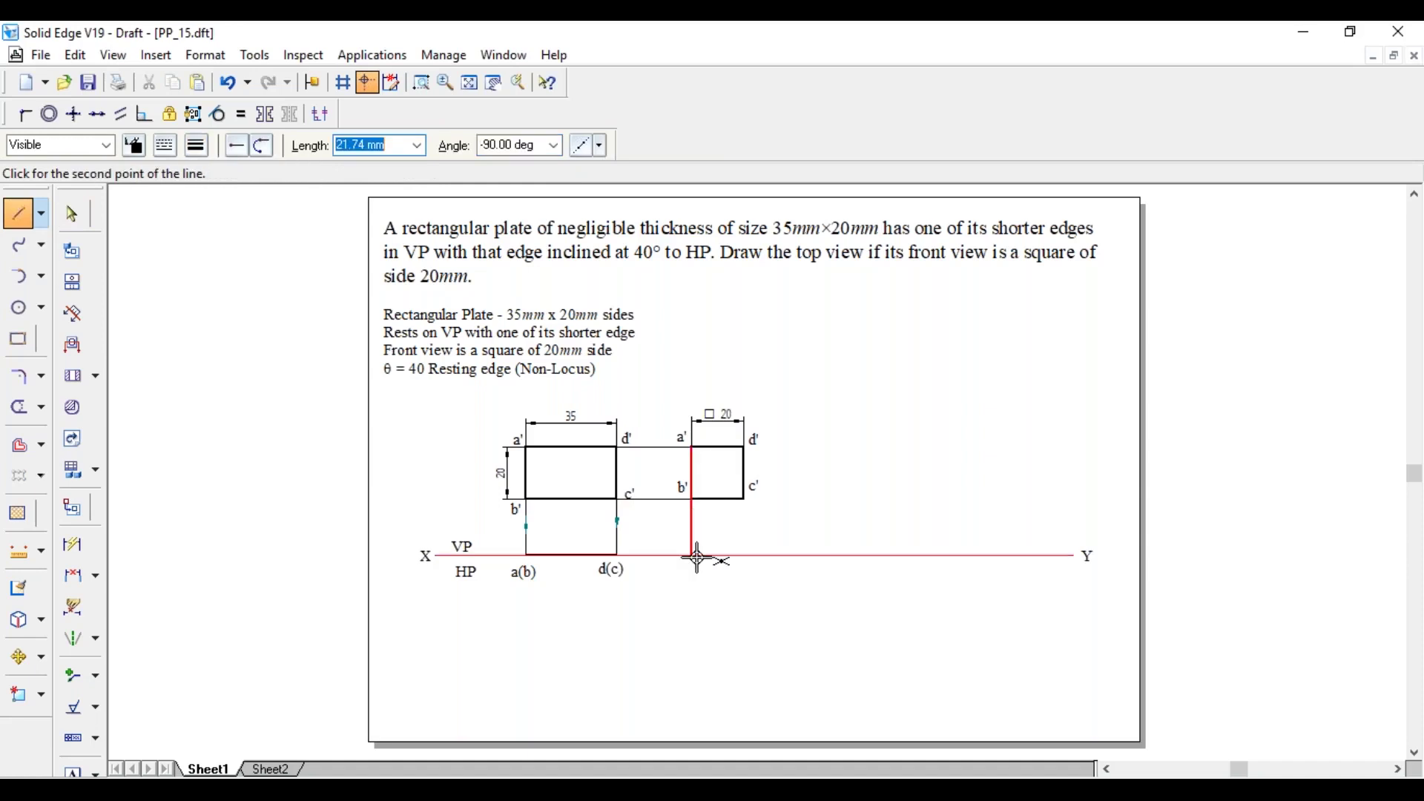
right_click(697, 556)
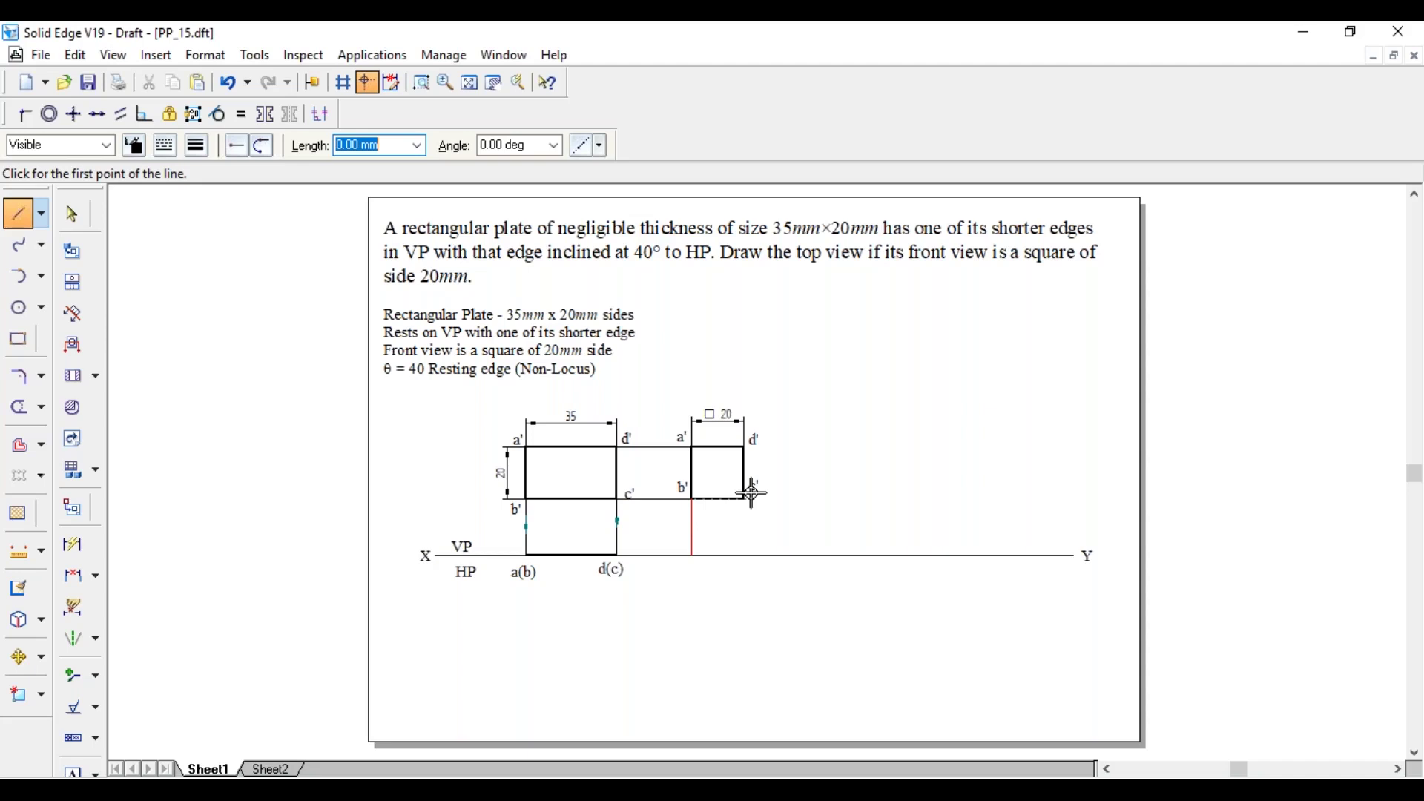
click(745, 499)
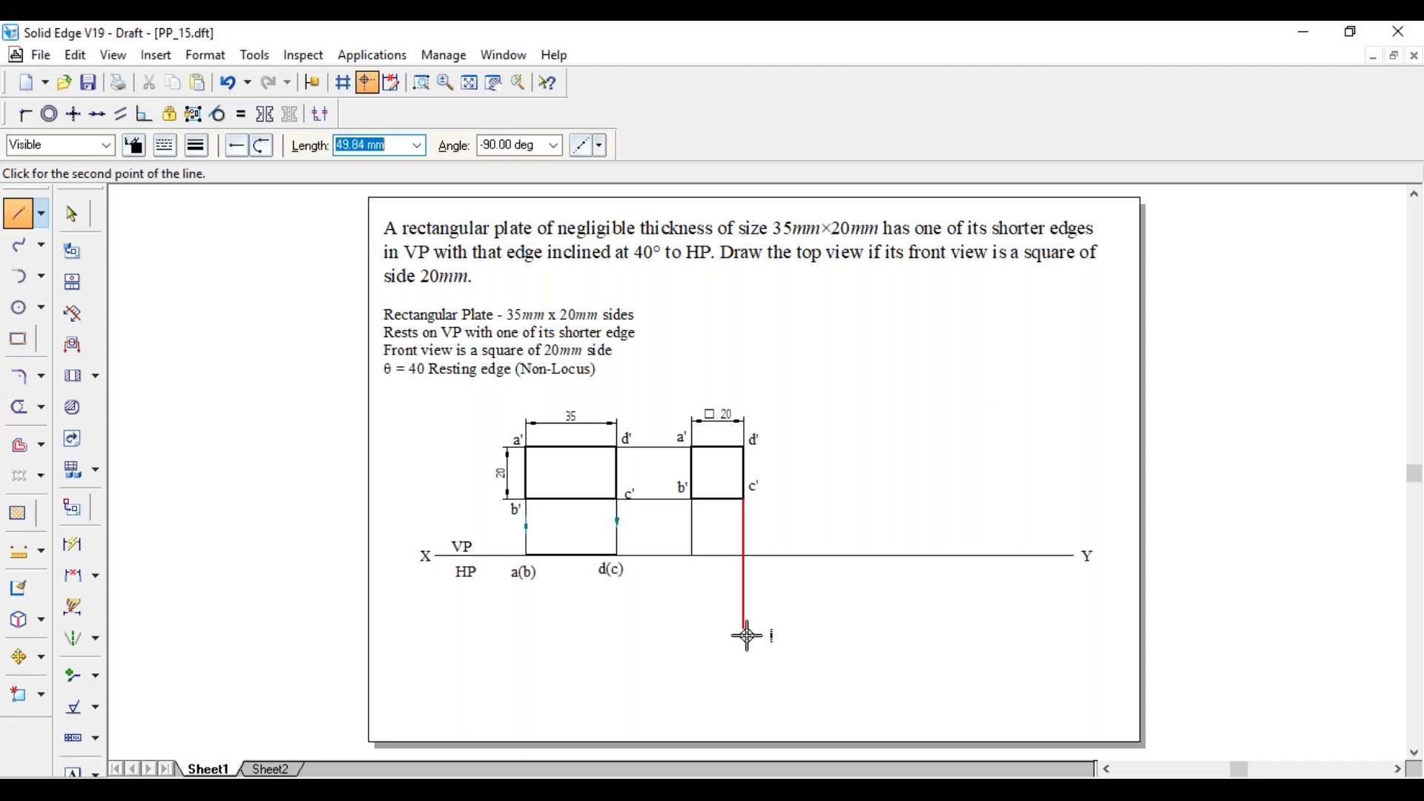
click(745, 678)
key(Escape)
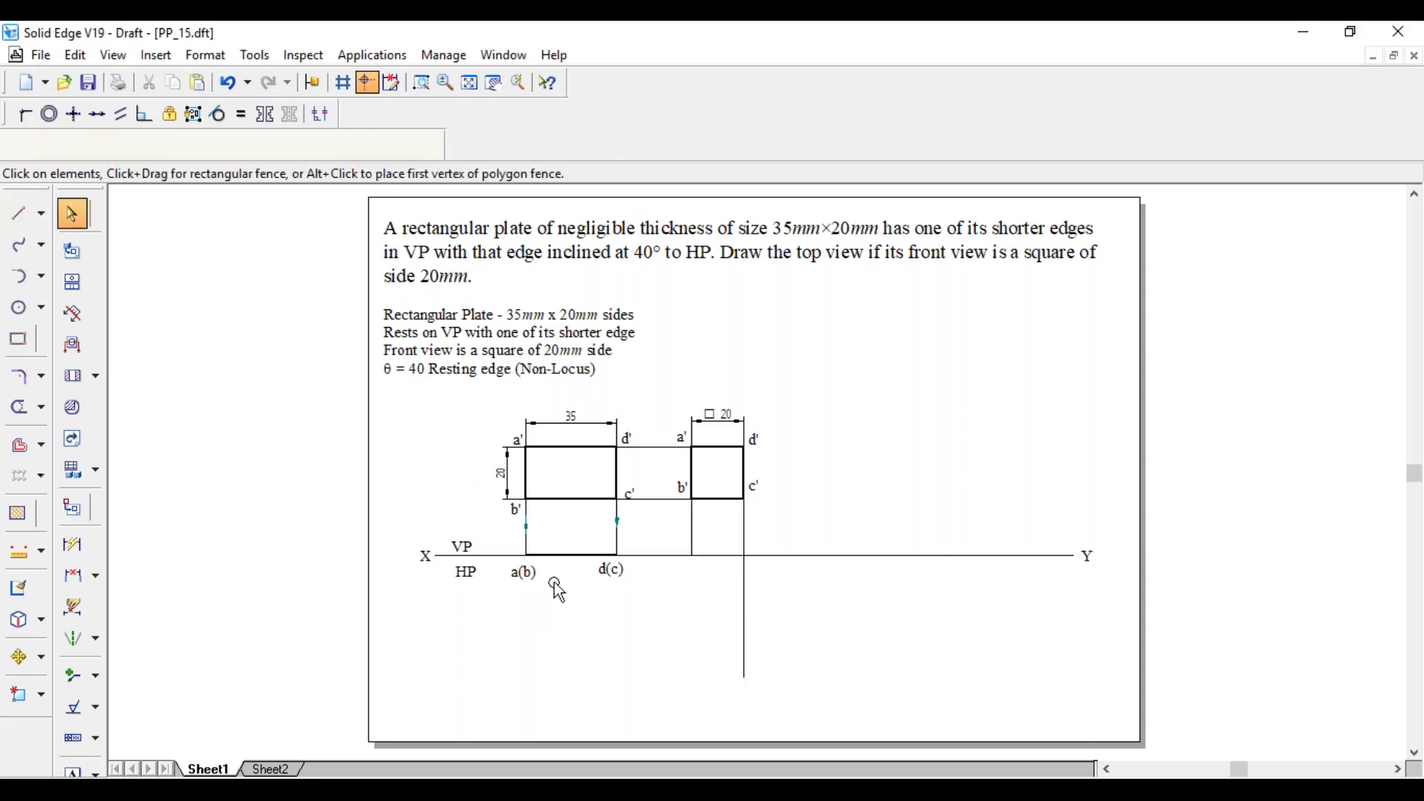
Step: Copy the a(b) label to just below XY beside the projector from the square's corner b'
click(555, 582)
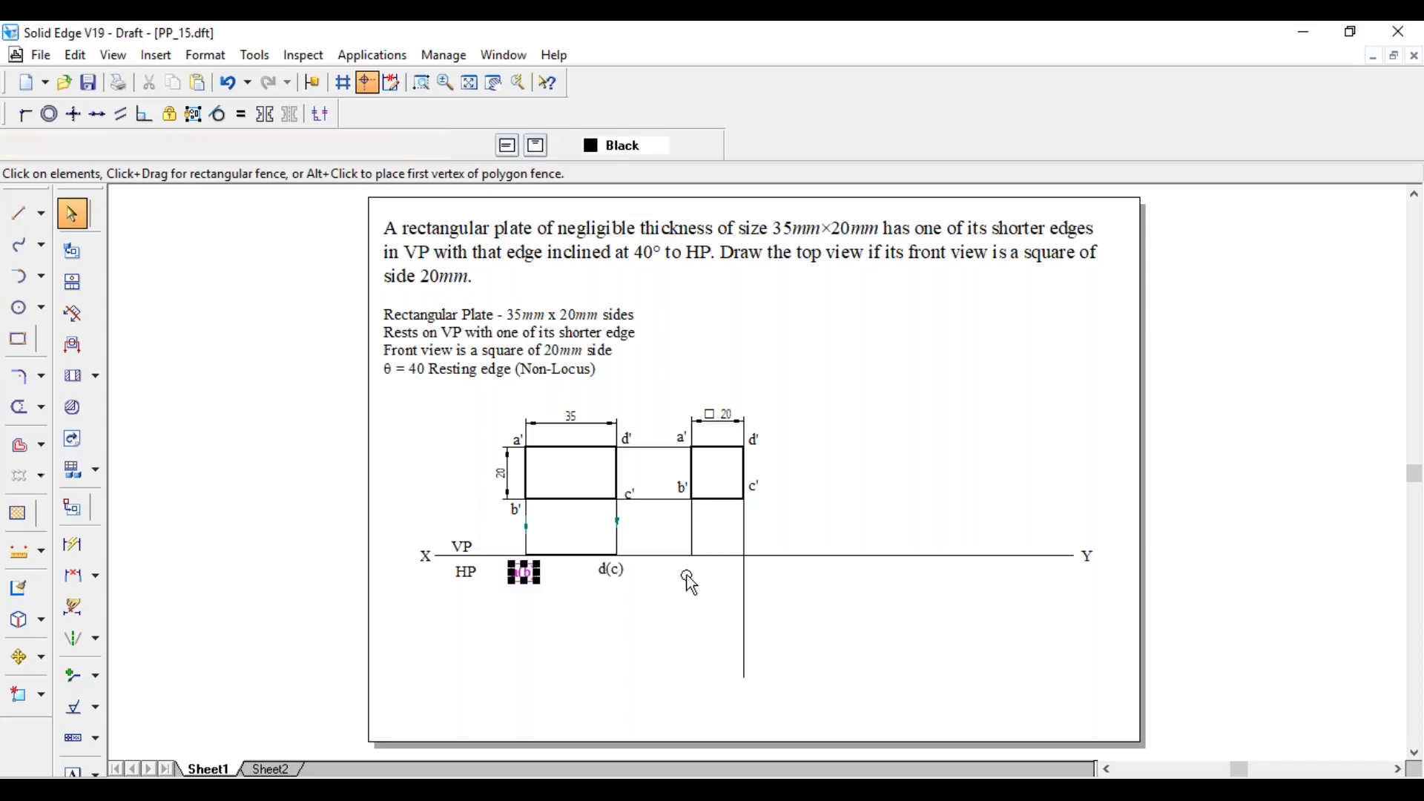
ctrl+drag(687, 576, 687, 583)
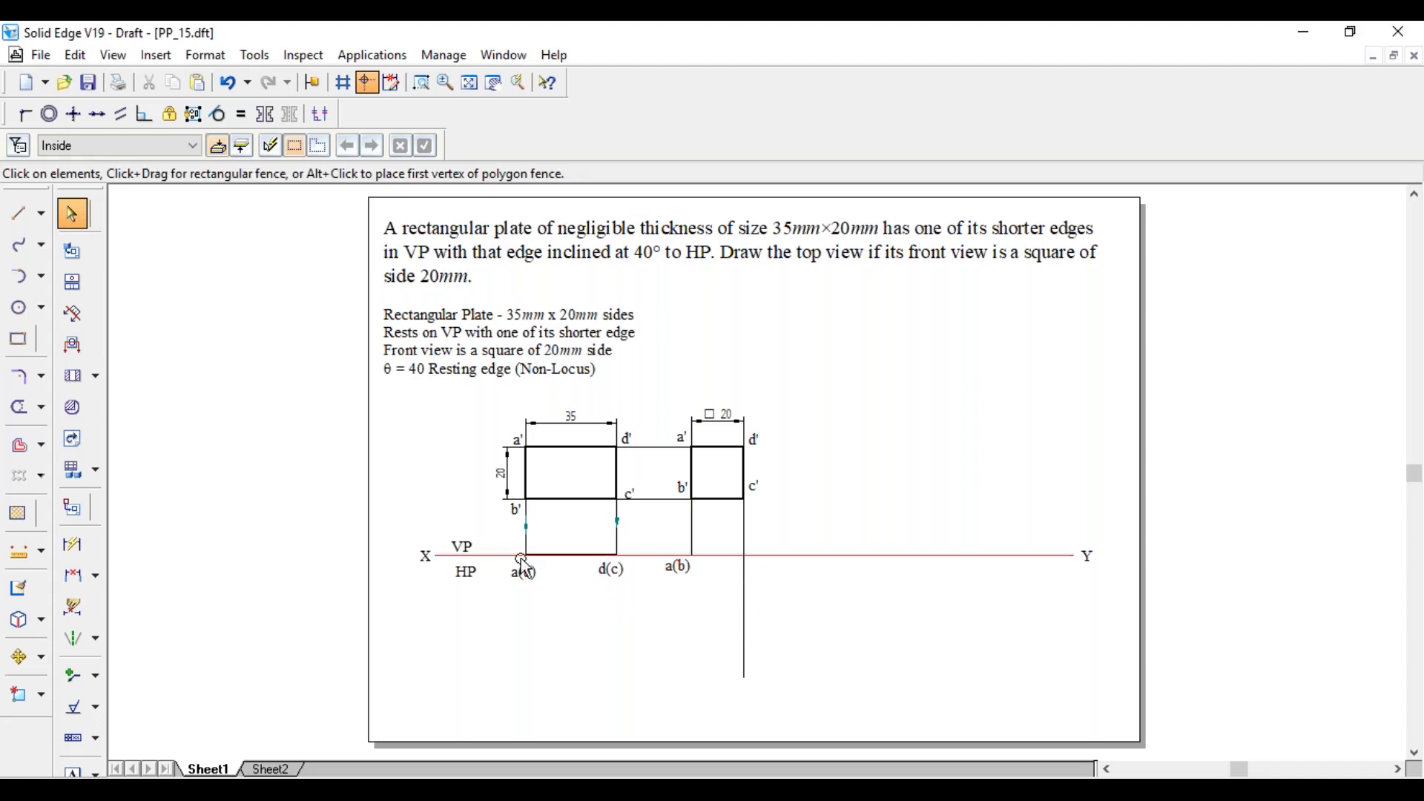
click(569, 556)
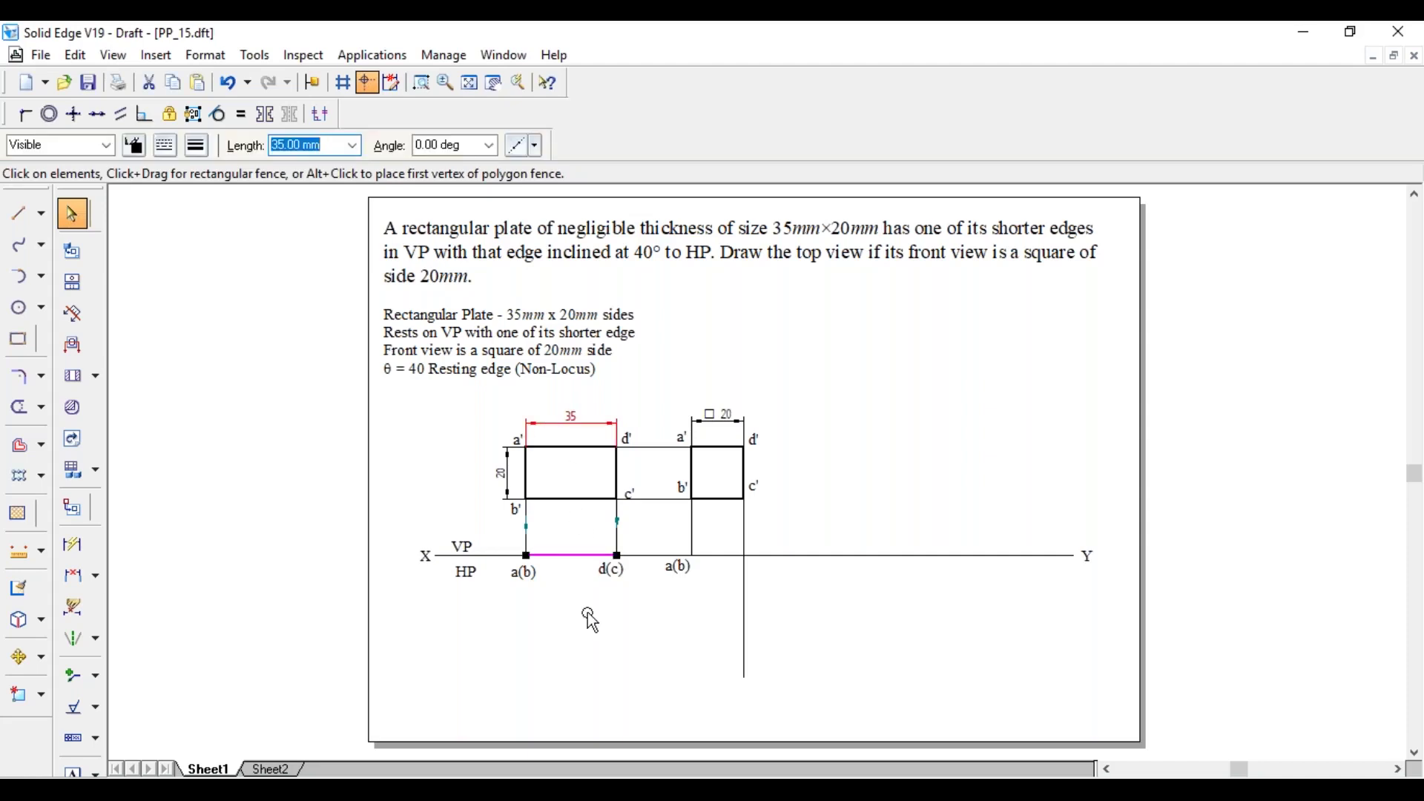
click(567, 631)
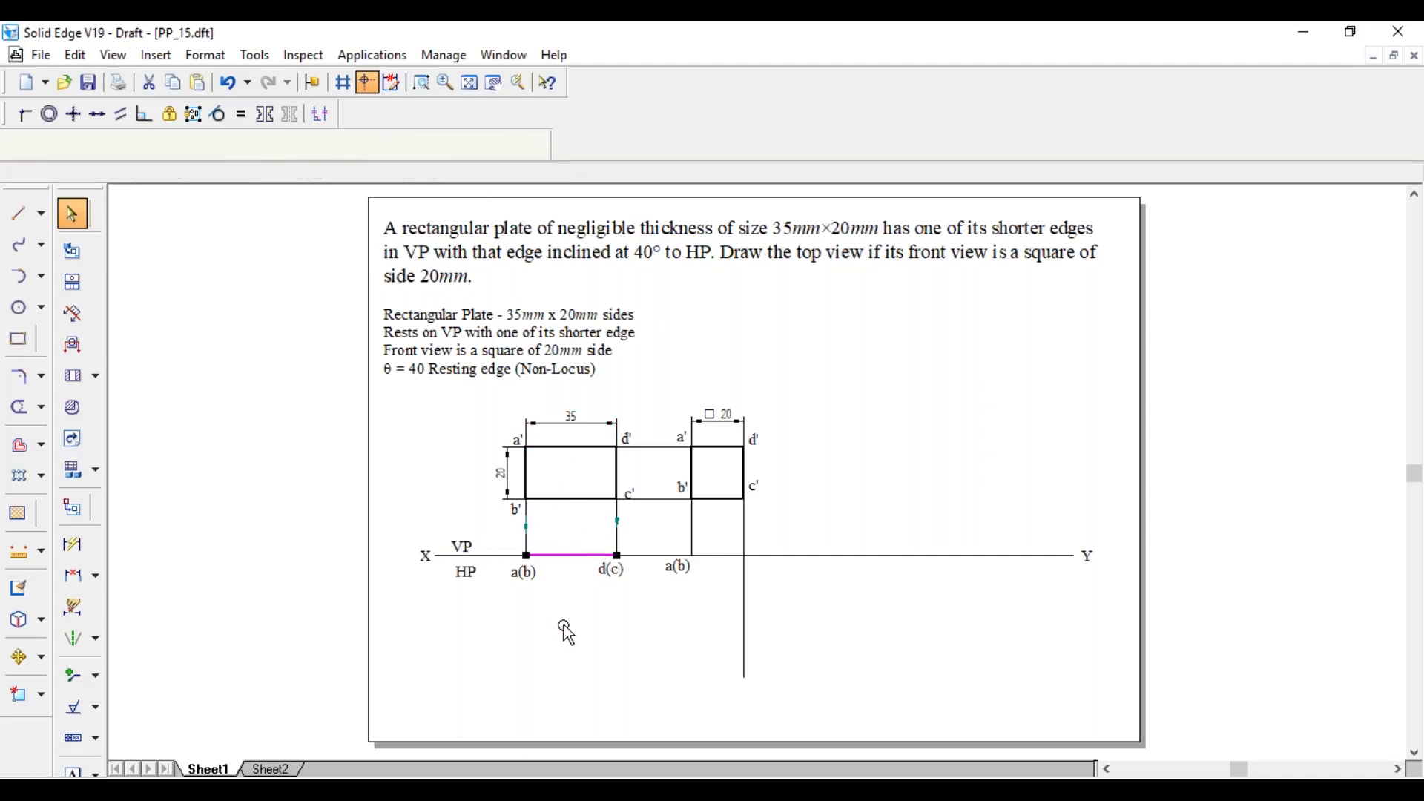
Step: Draw a 35 mm radius arc centred at a(b) below the square, crossing the vertical projector from c'
click(40, 276)
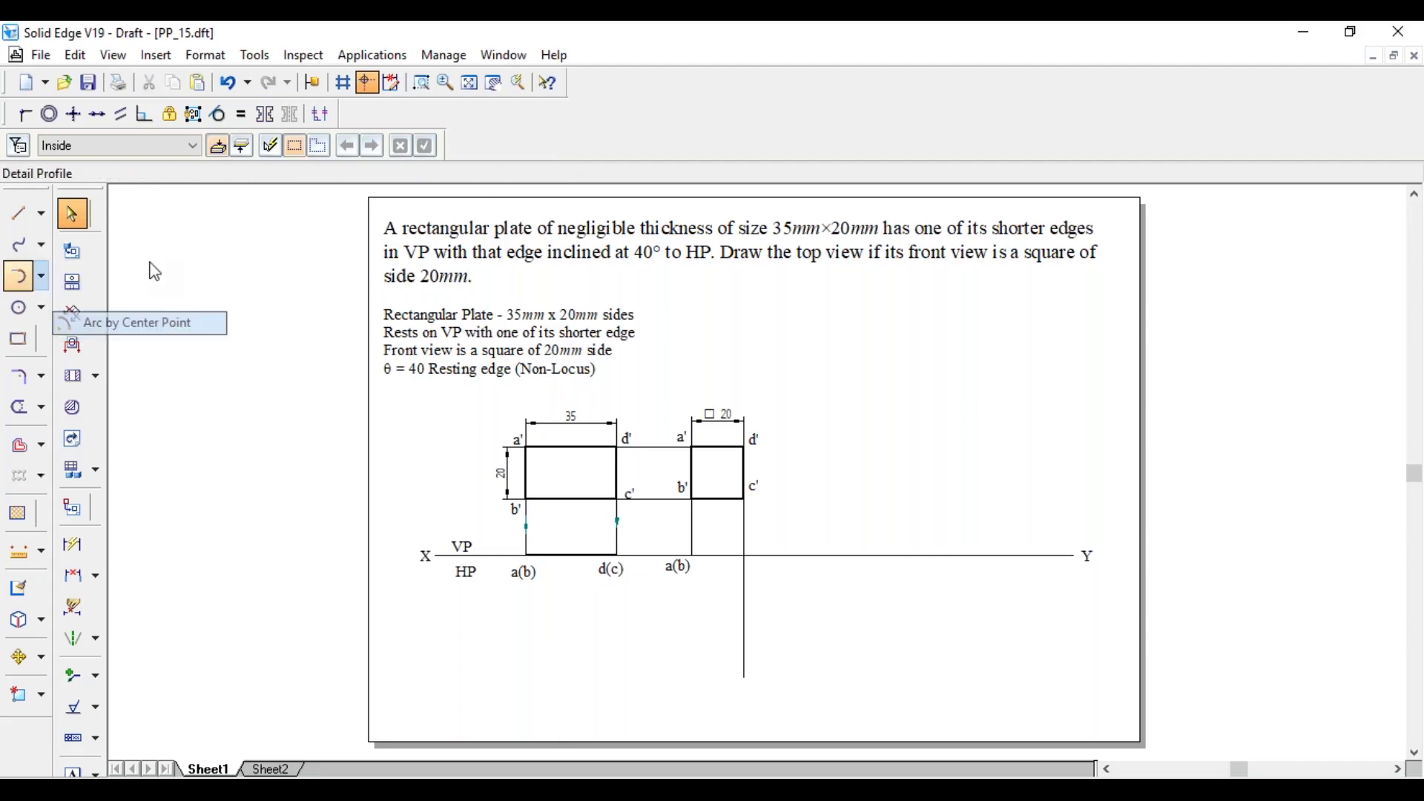
click(104, 321)
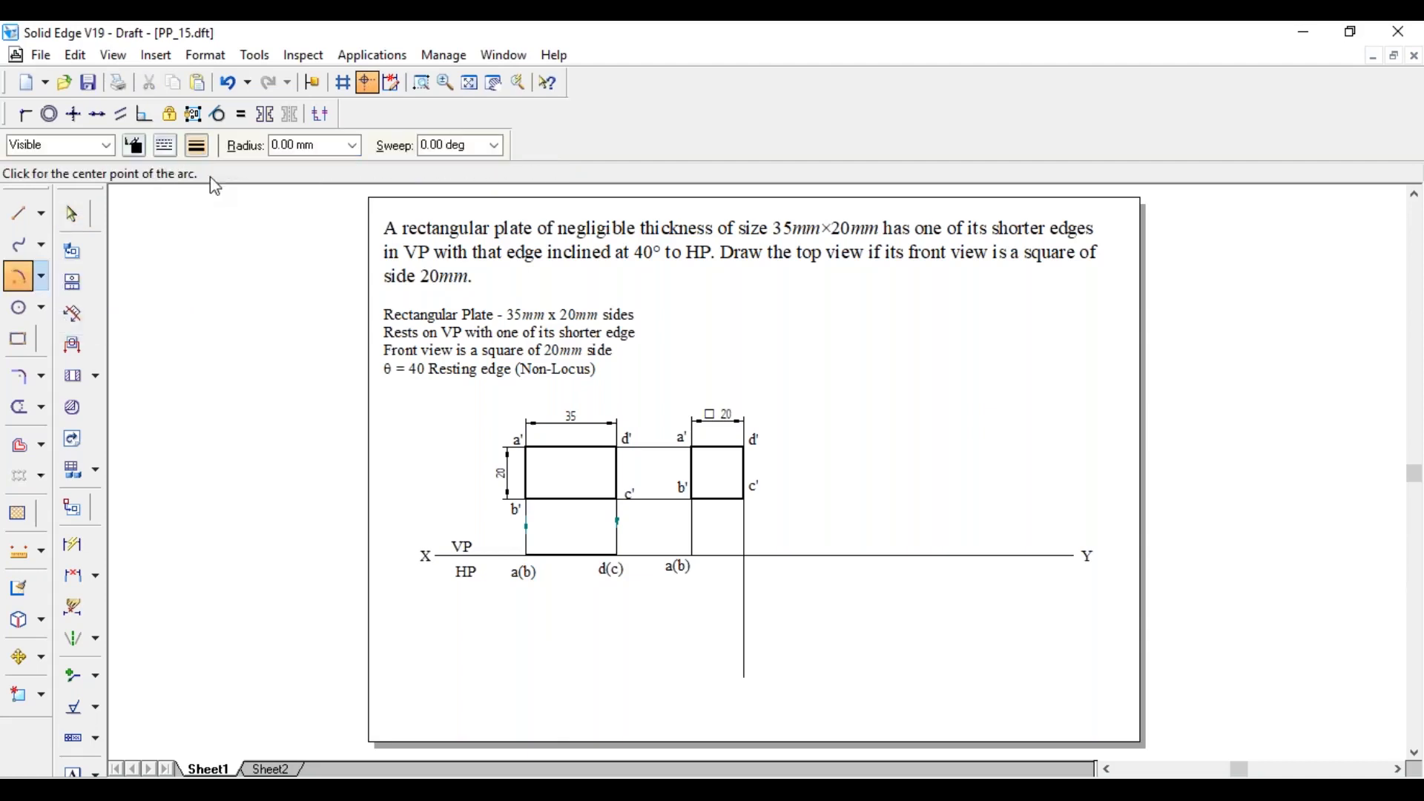
click(692, 557)
text(35)
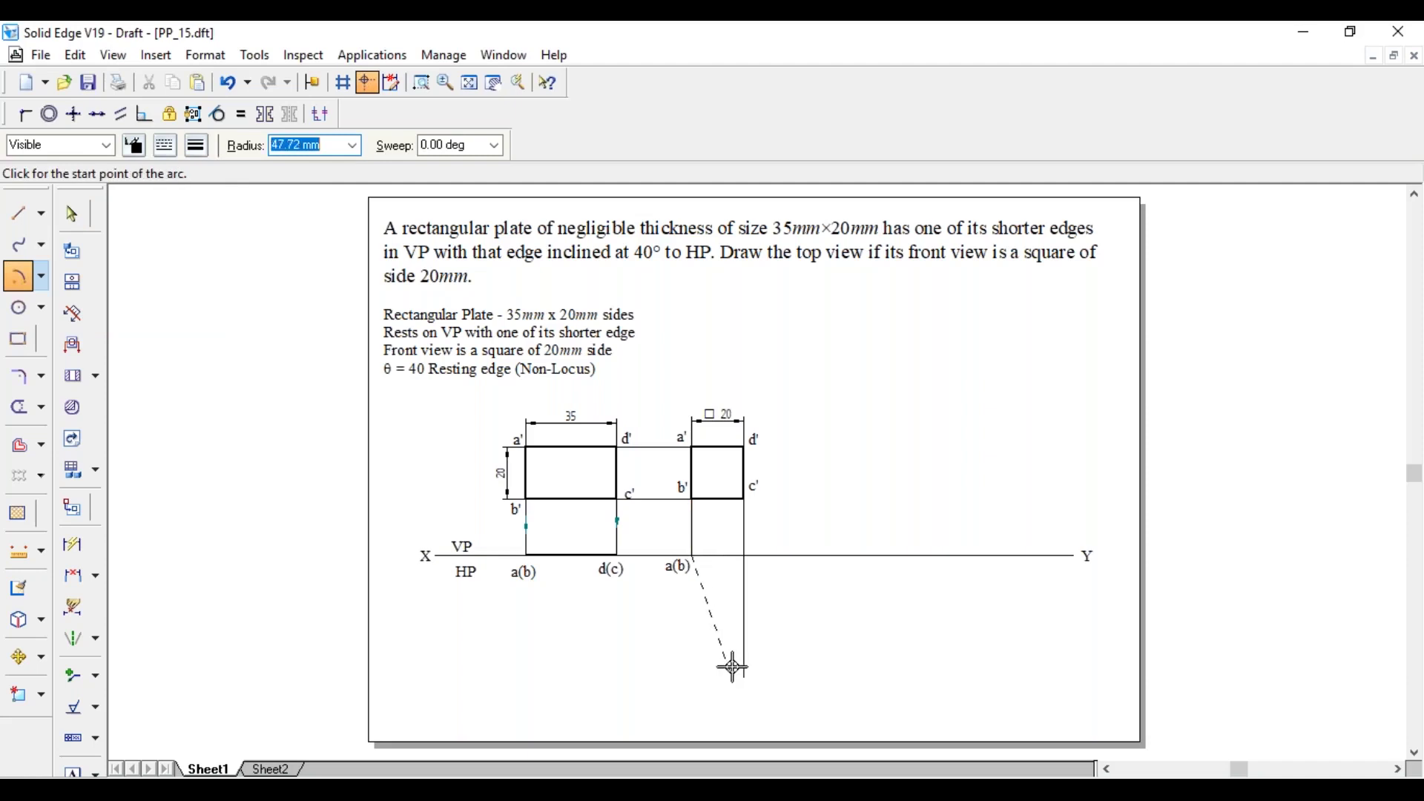
key(Tab)
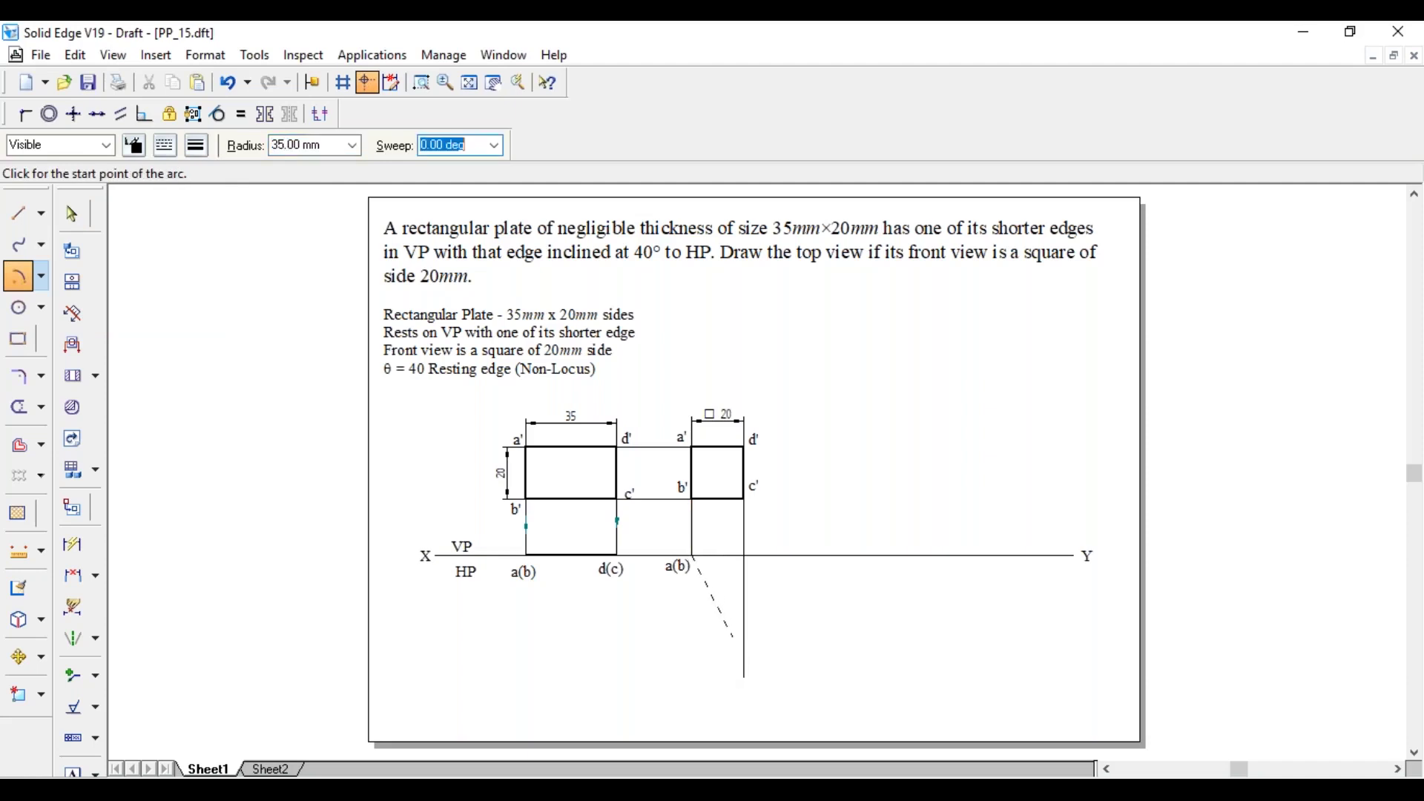
click(739, 622)
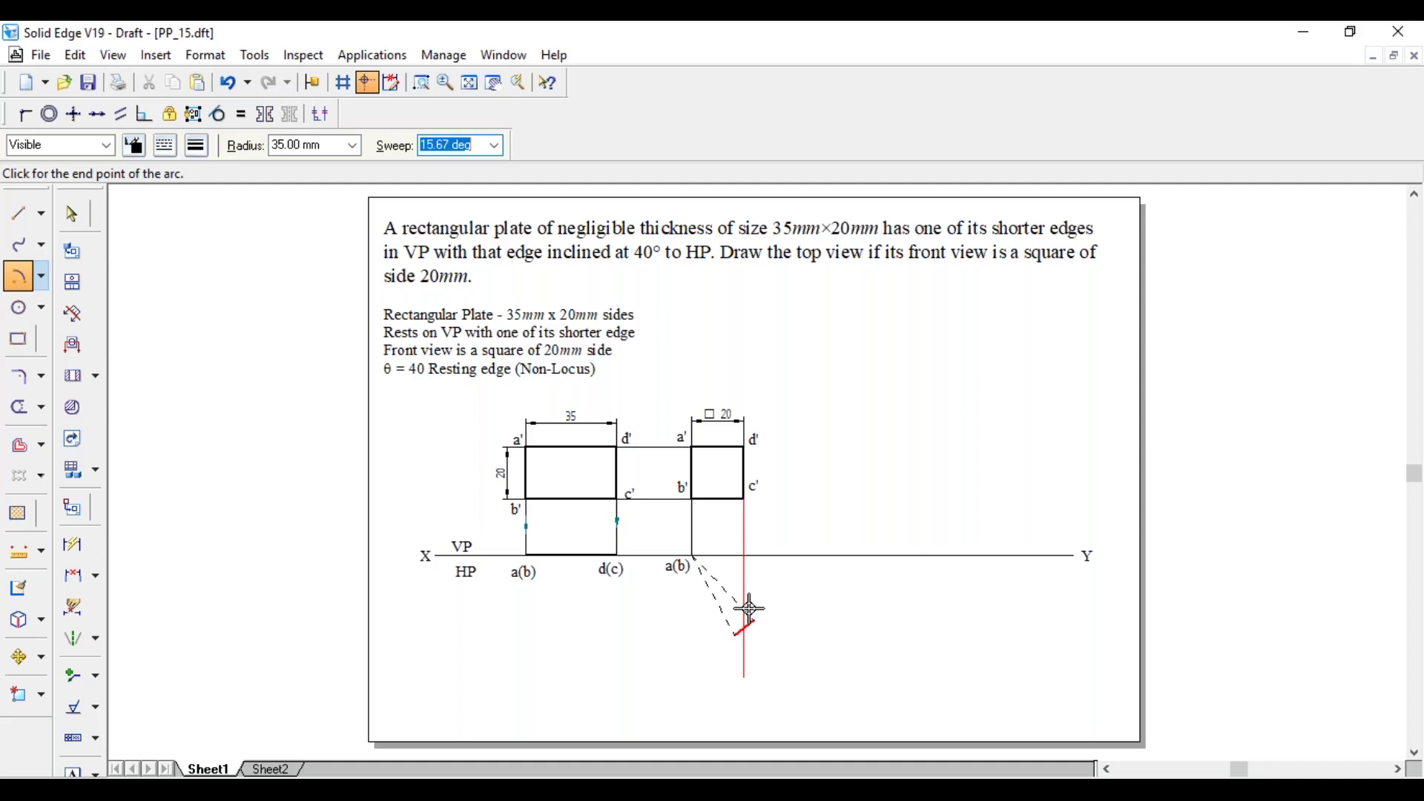
click(755, 606)
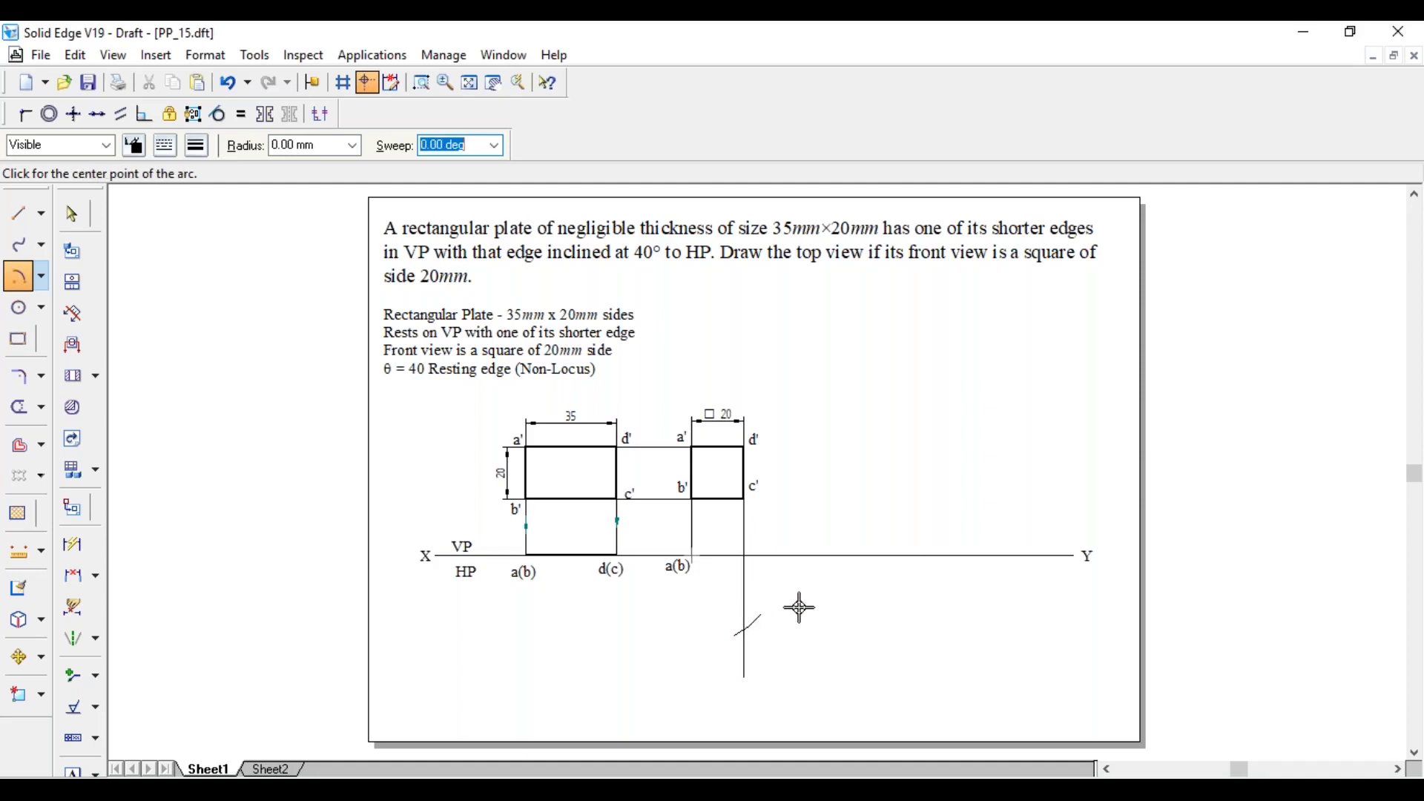
key(Escape)
Step: Trim the c' projector below its arc intersection and the arc portion beyond the projector
click(18, 406)
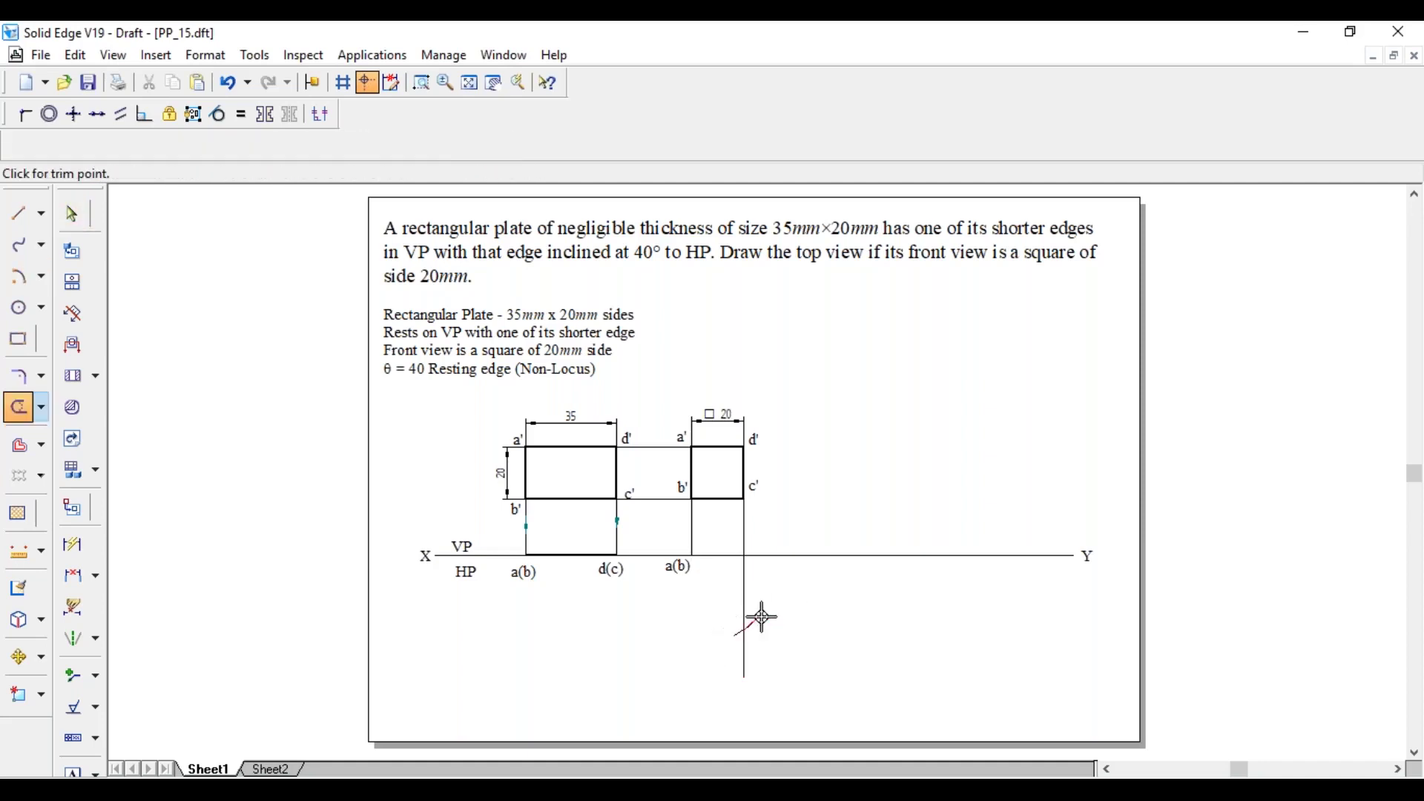
click(741, 653)
key(Escape)
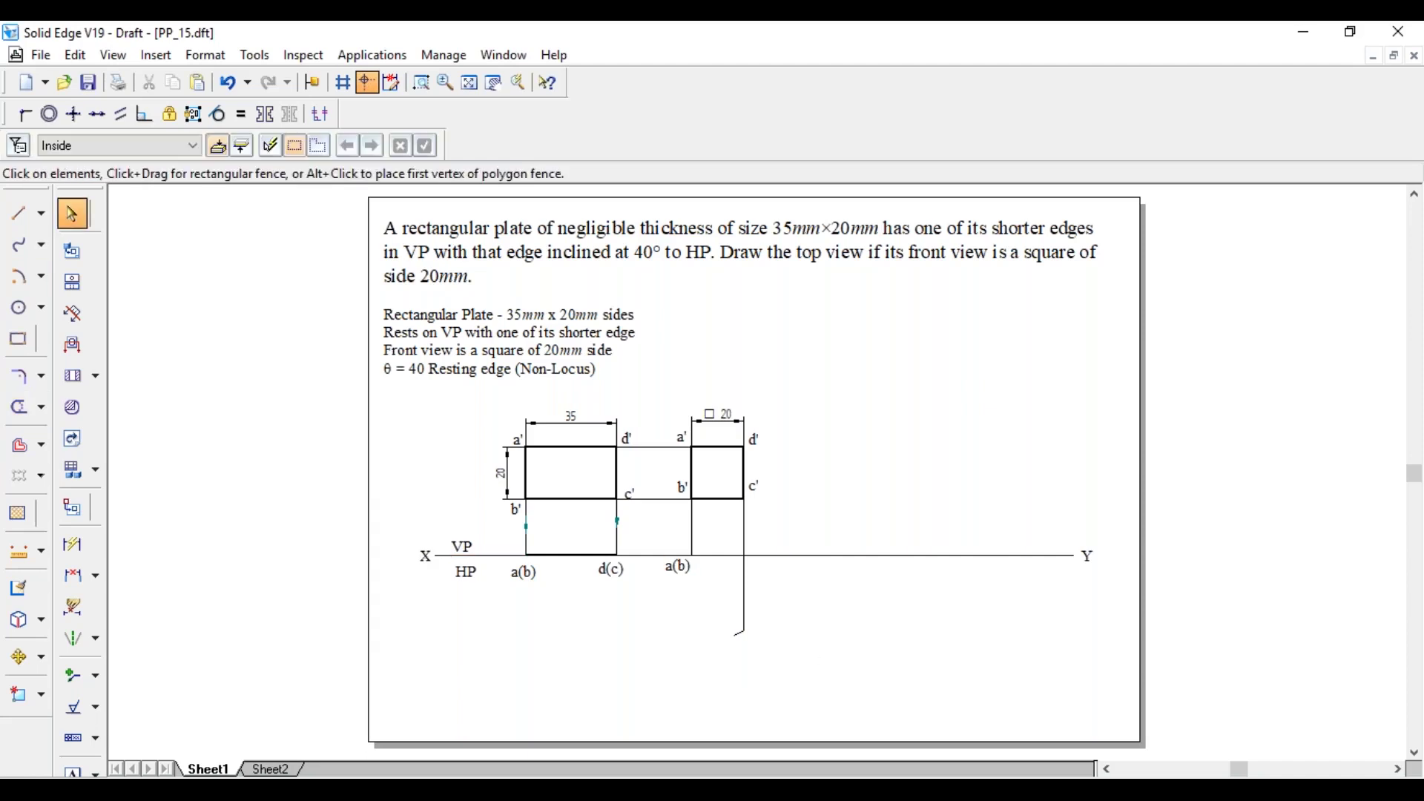
Step: Draw a thick line from a(b) below the square to the arc and projector intersection, and label its lower end d(c)
click(19, 214)
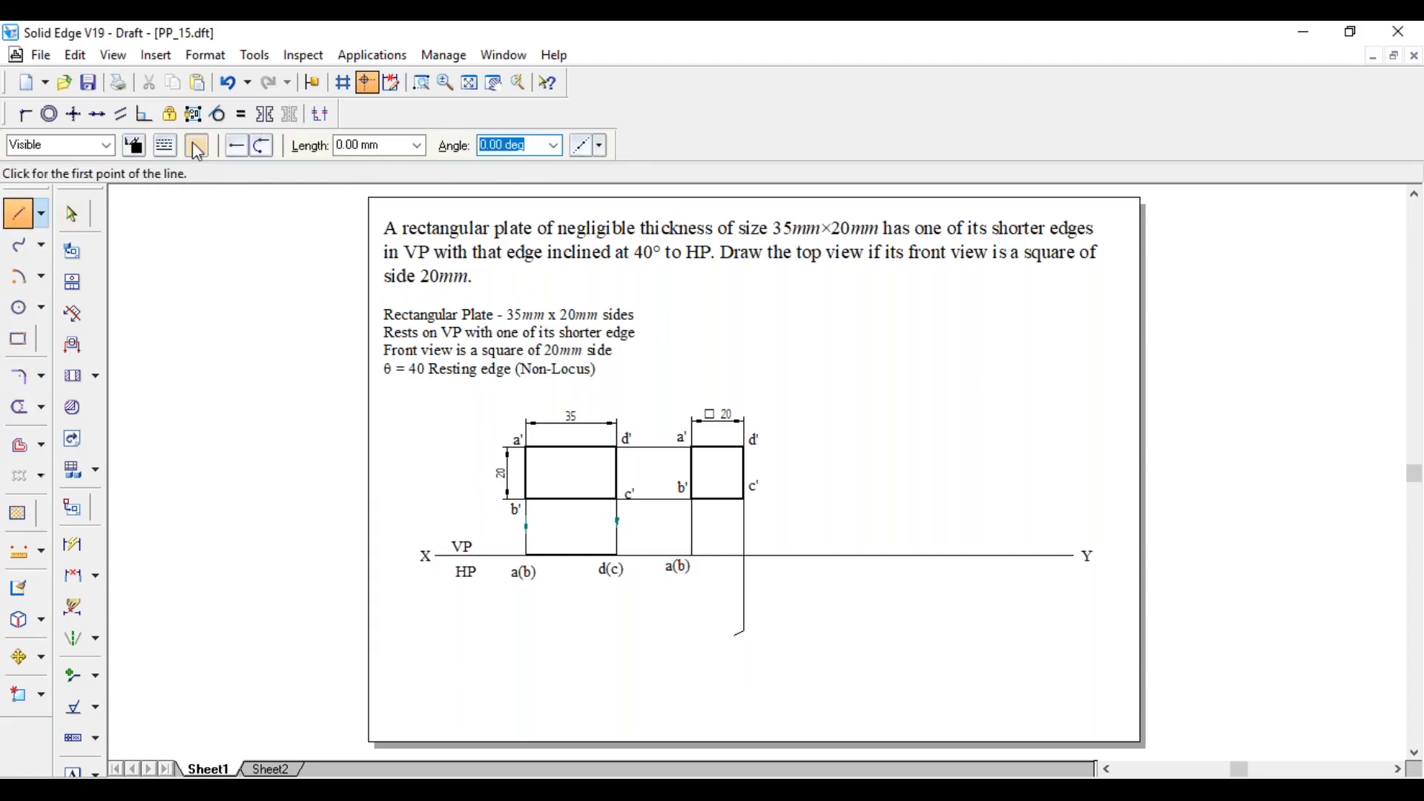
click(197, 147)
click(219, 224)
click(694, 558)
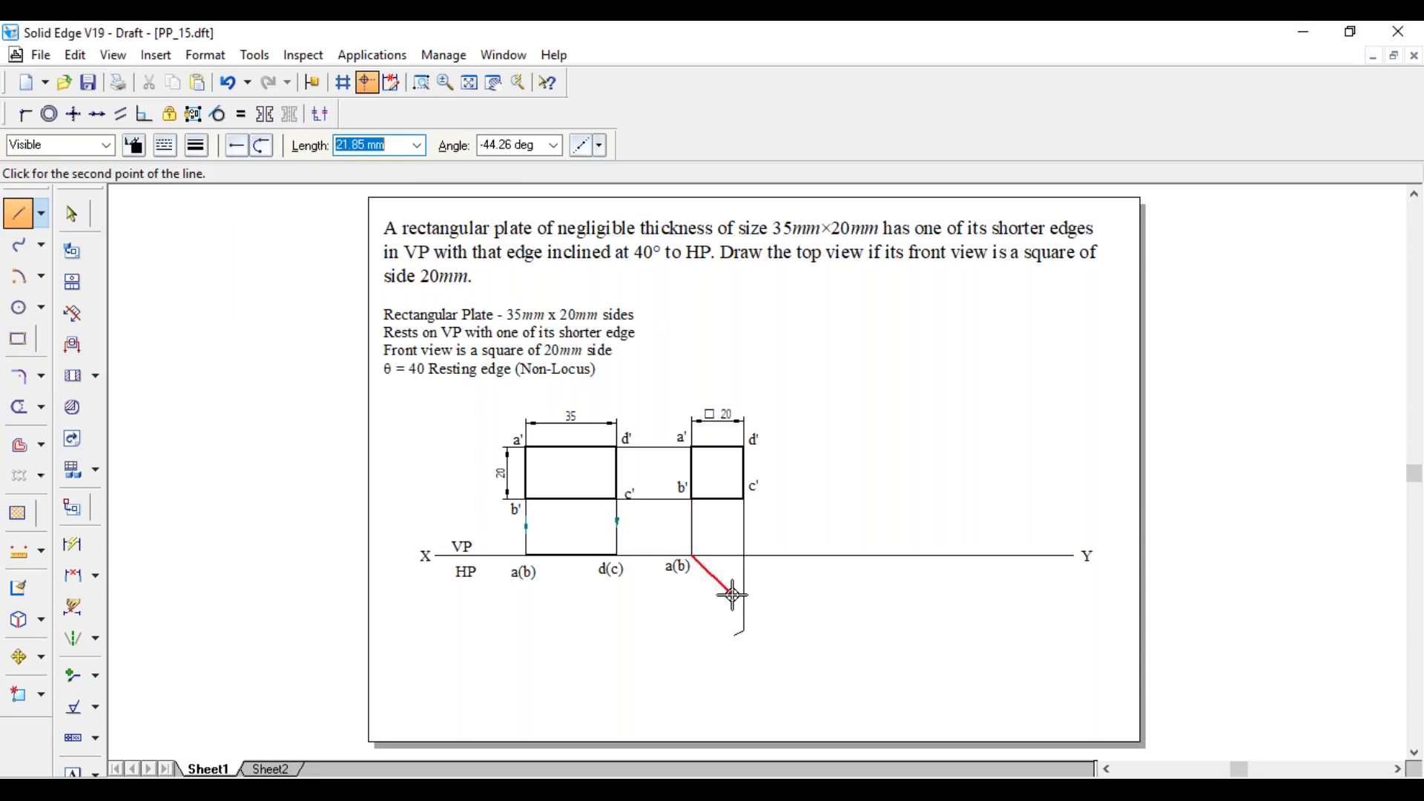
click(743, 632)
key(Escape)
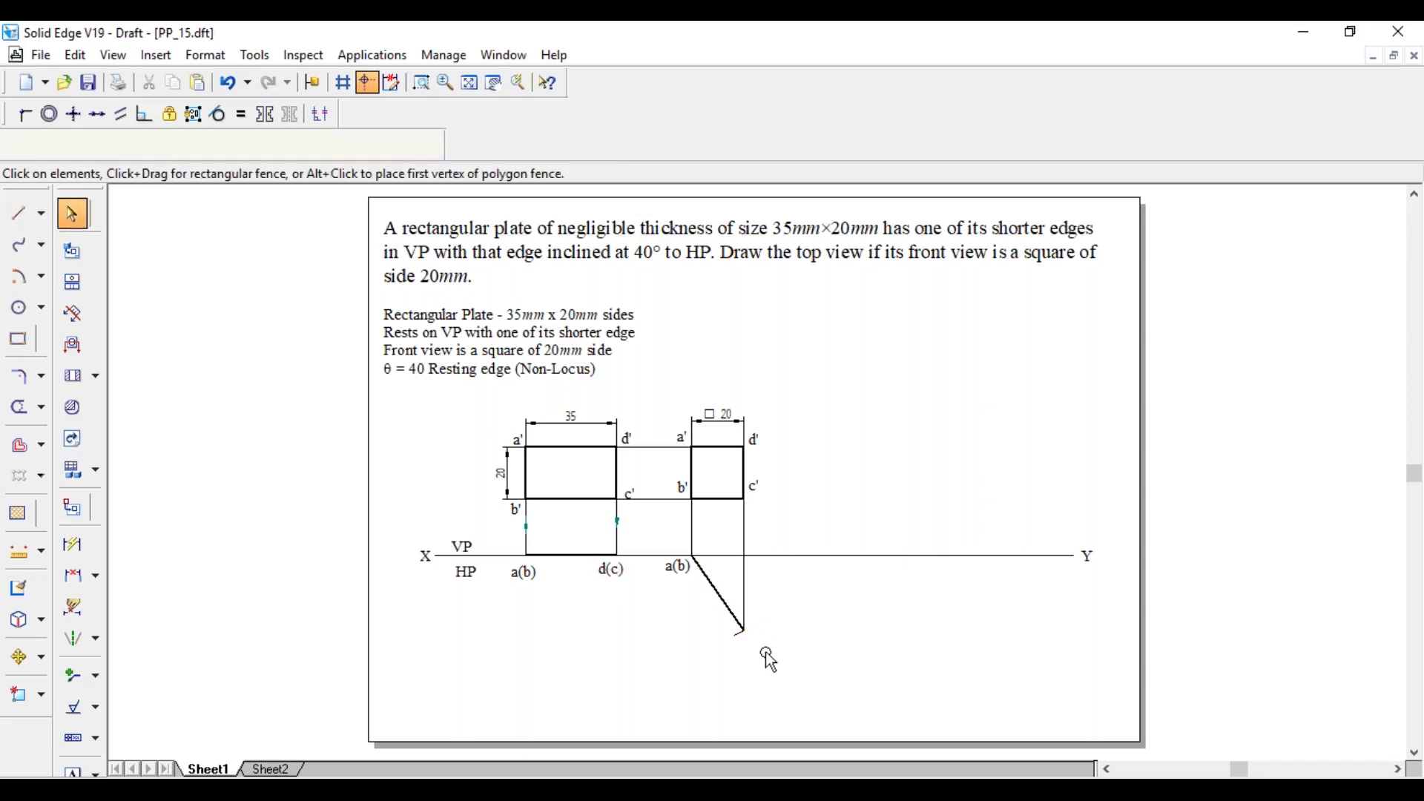
text(d(c))
click(811, 593)
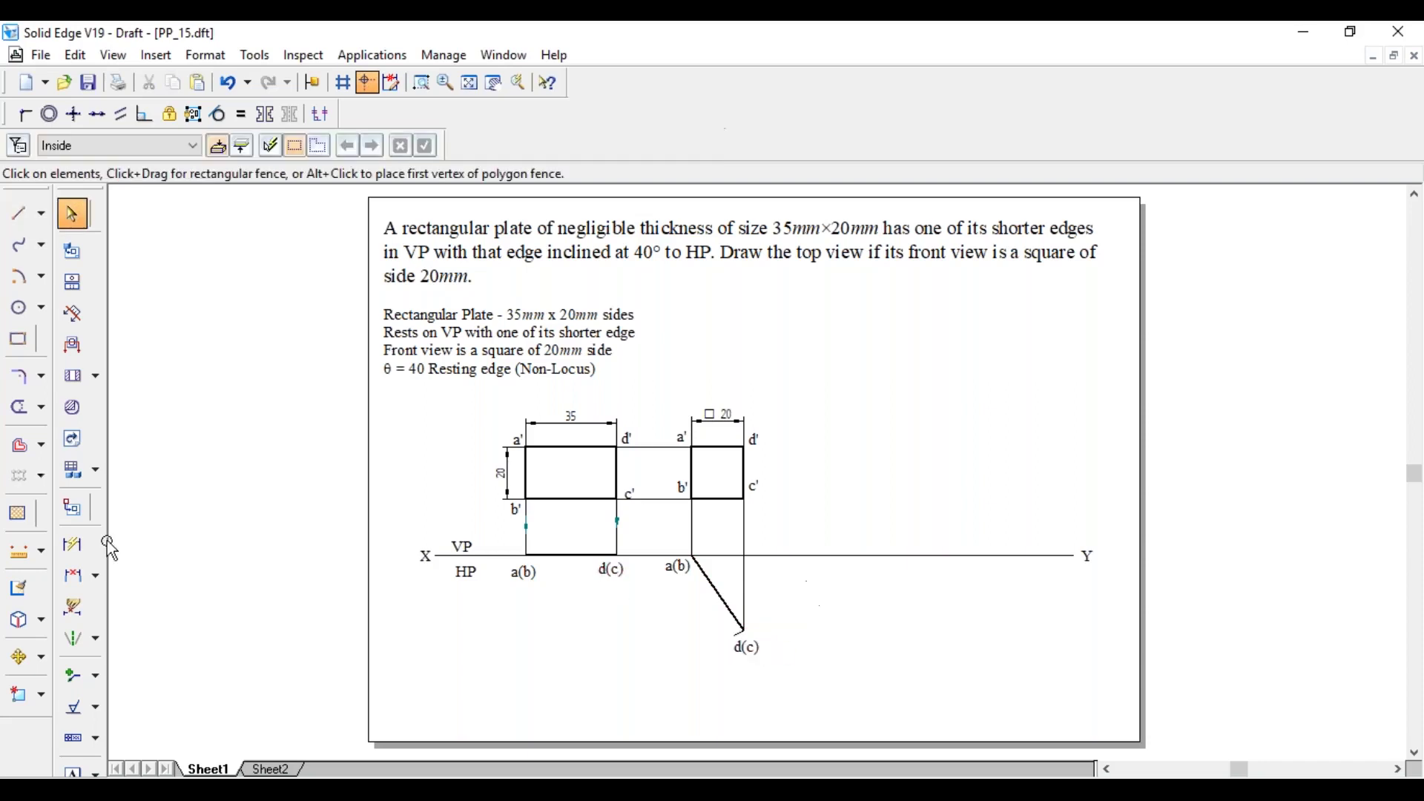
Step: Add direction arrows to the horizontal projectors between the views and to the projectors below b' and c', and undo the last arrow
click(73, 681)
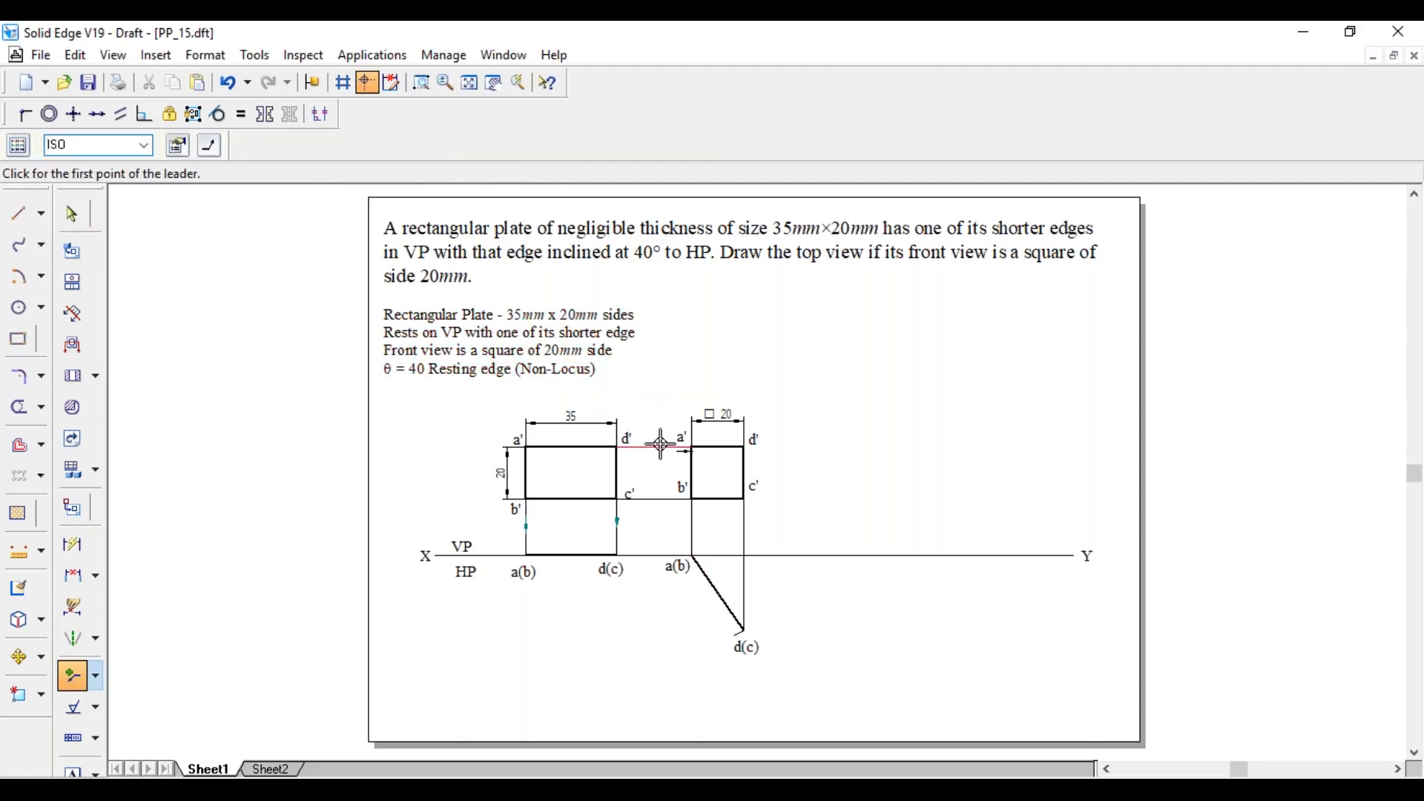
click(661, 445)
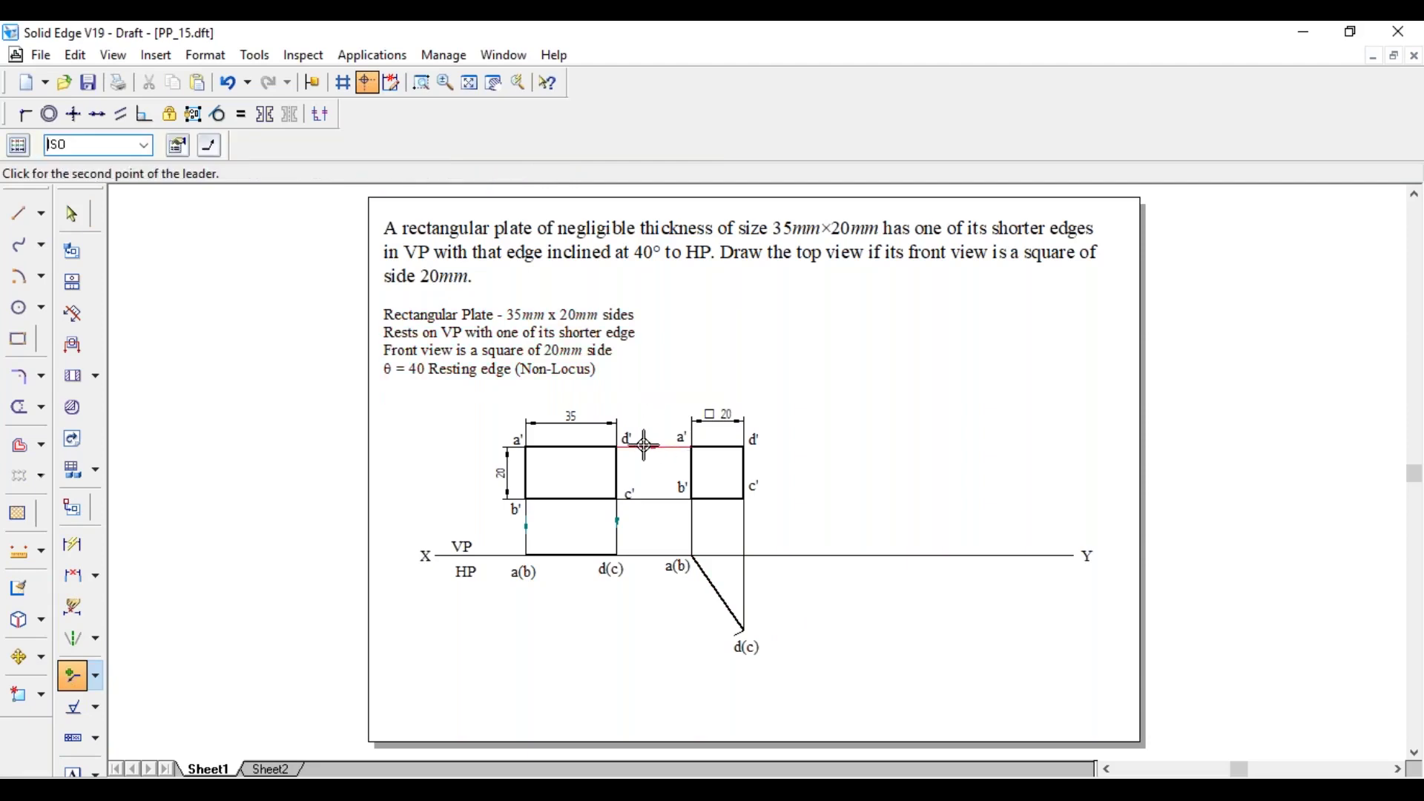
click(654, 499)
click(743, 523)
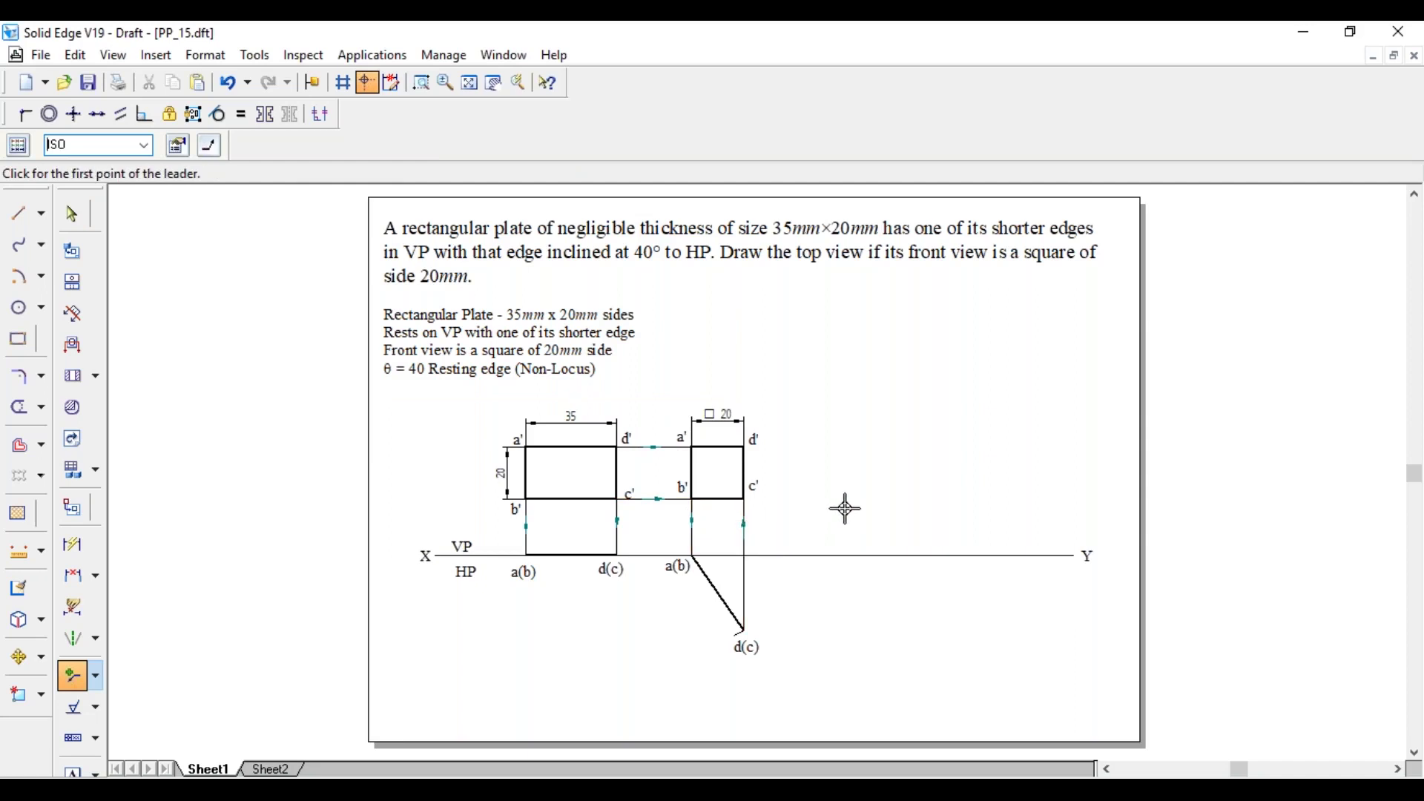
key(ctrl+z)
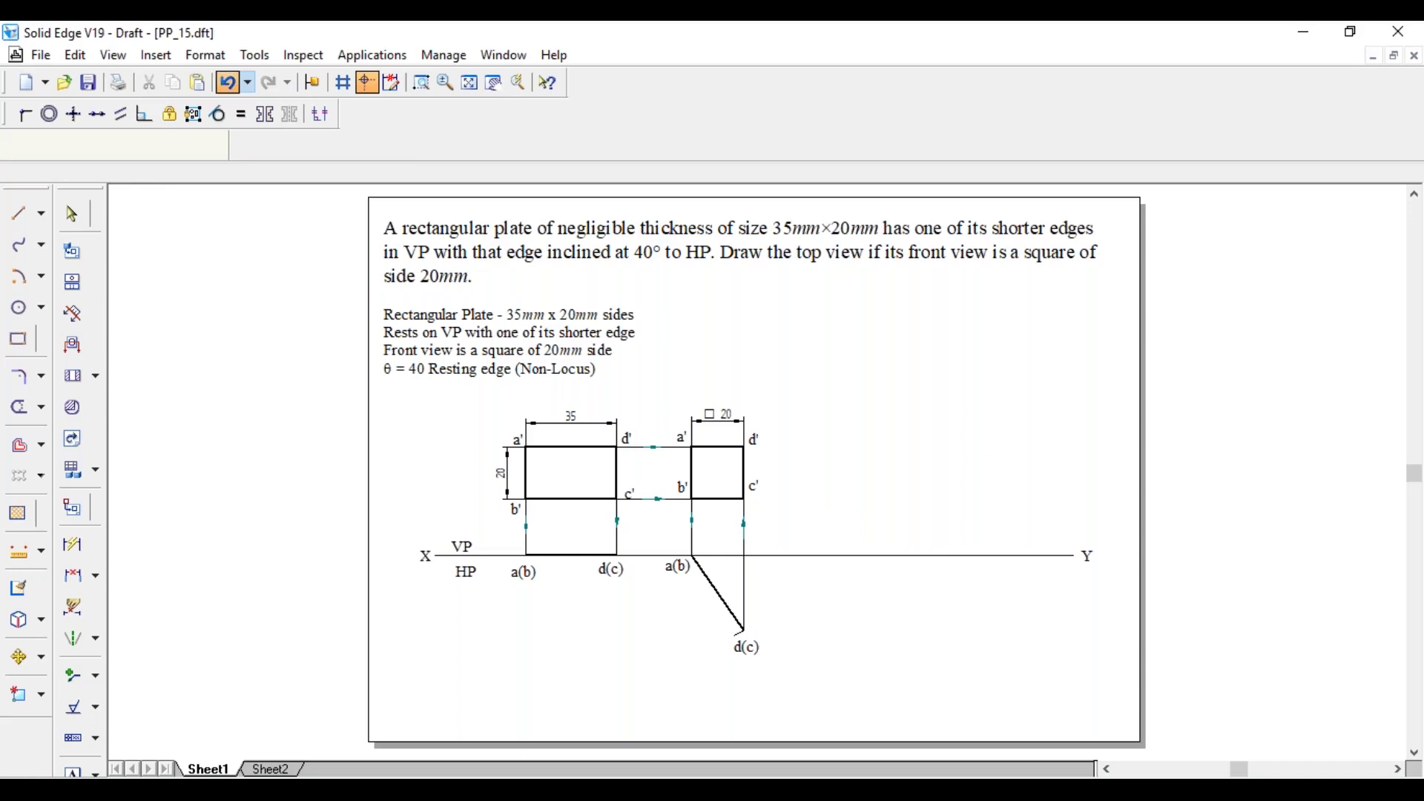
click(229, 83)
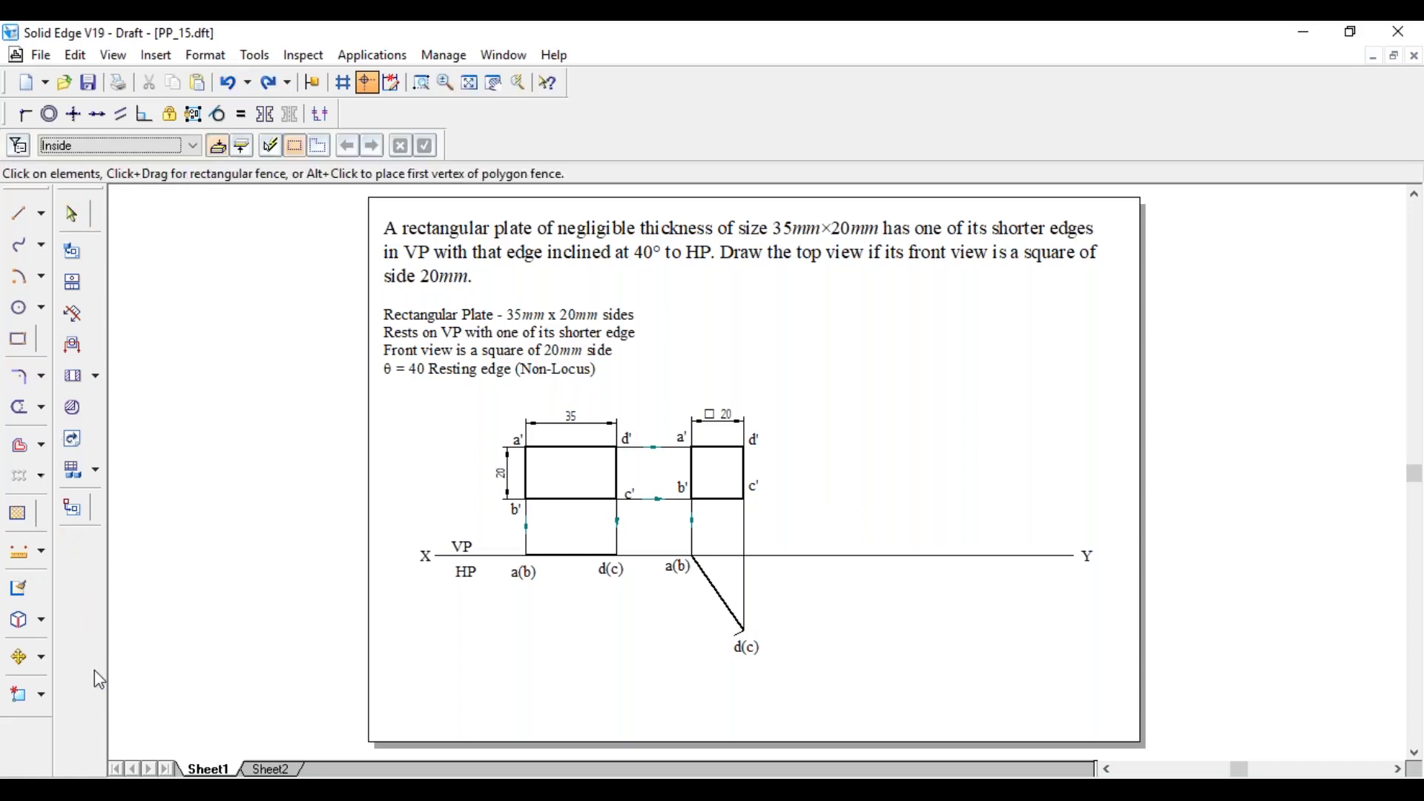
Step: Try to add a direction arrow to the projector below the square's corner c', and undo it
click(86, 677)
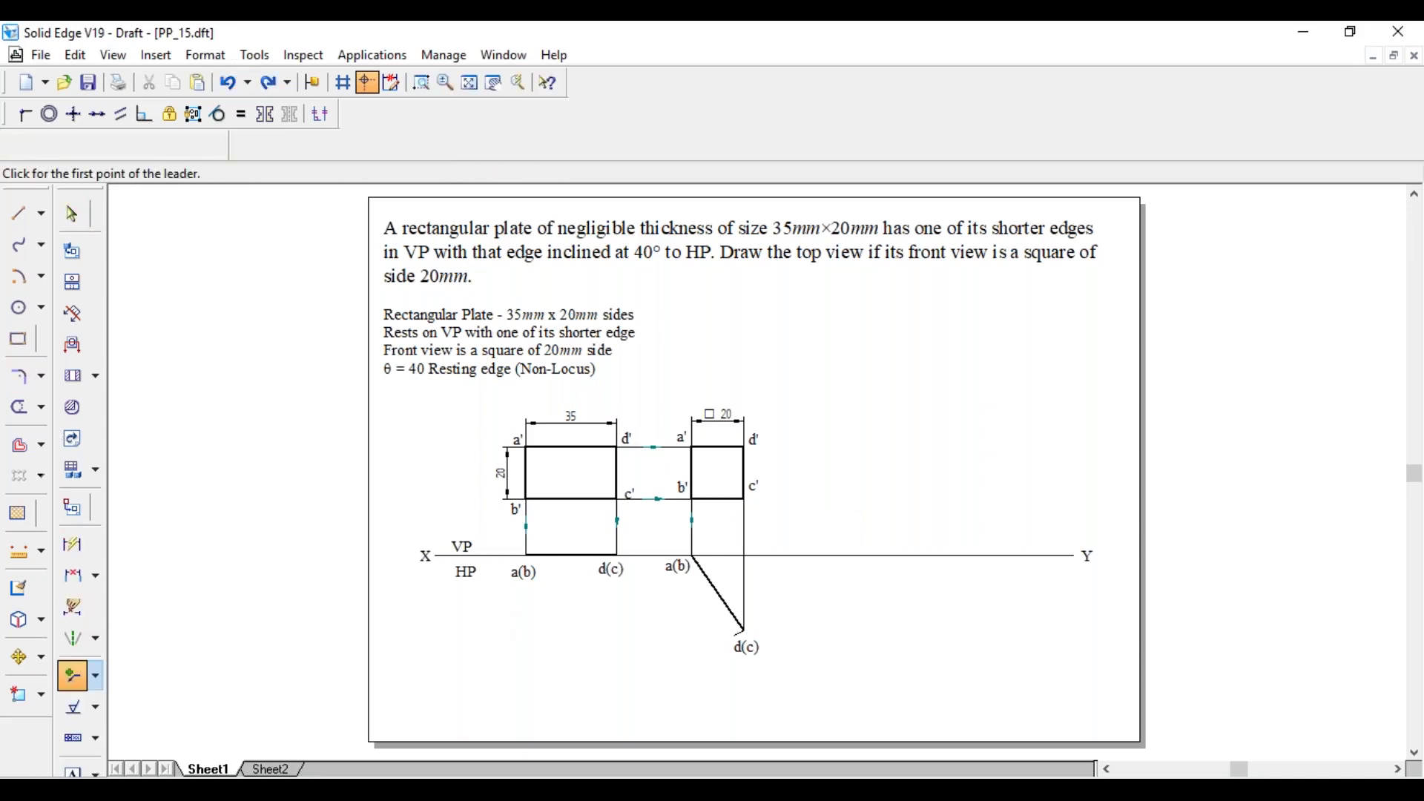
click(746, 530)
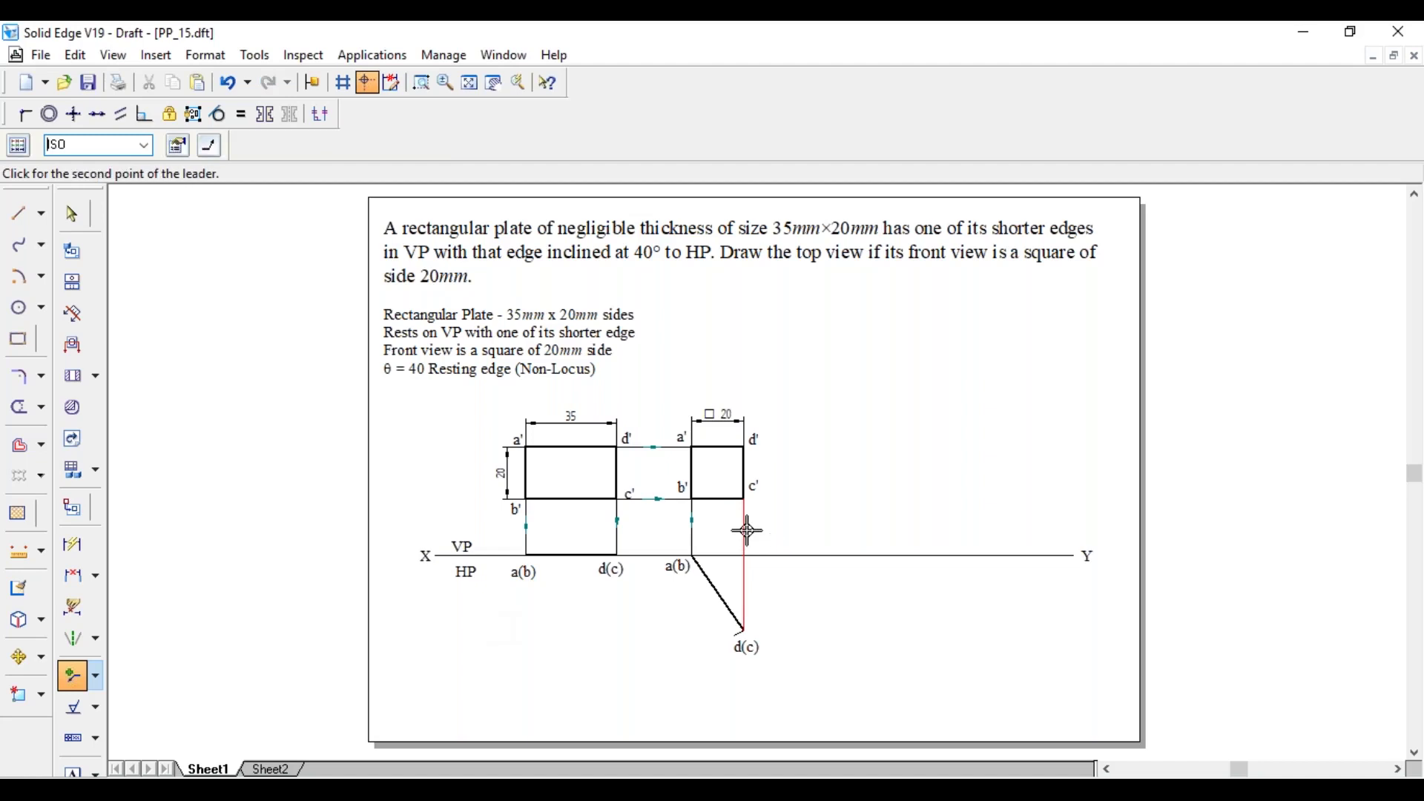
double_click(753, 516)
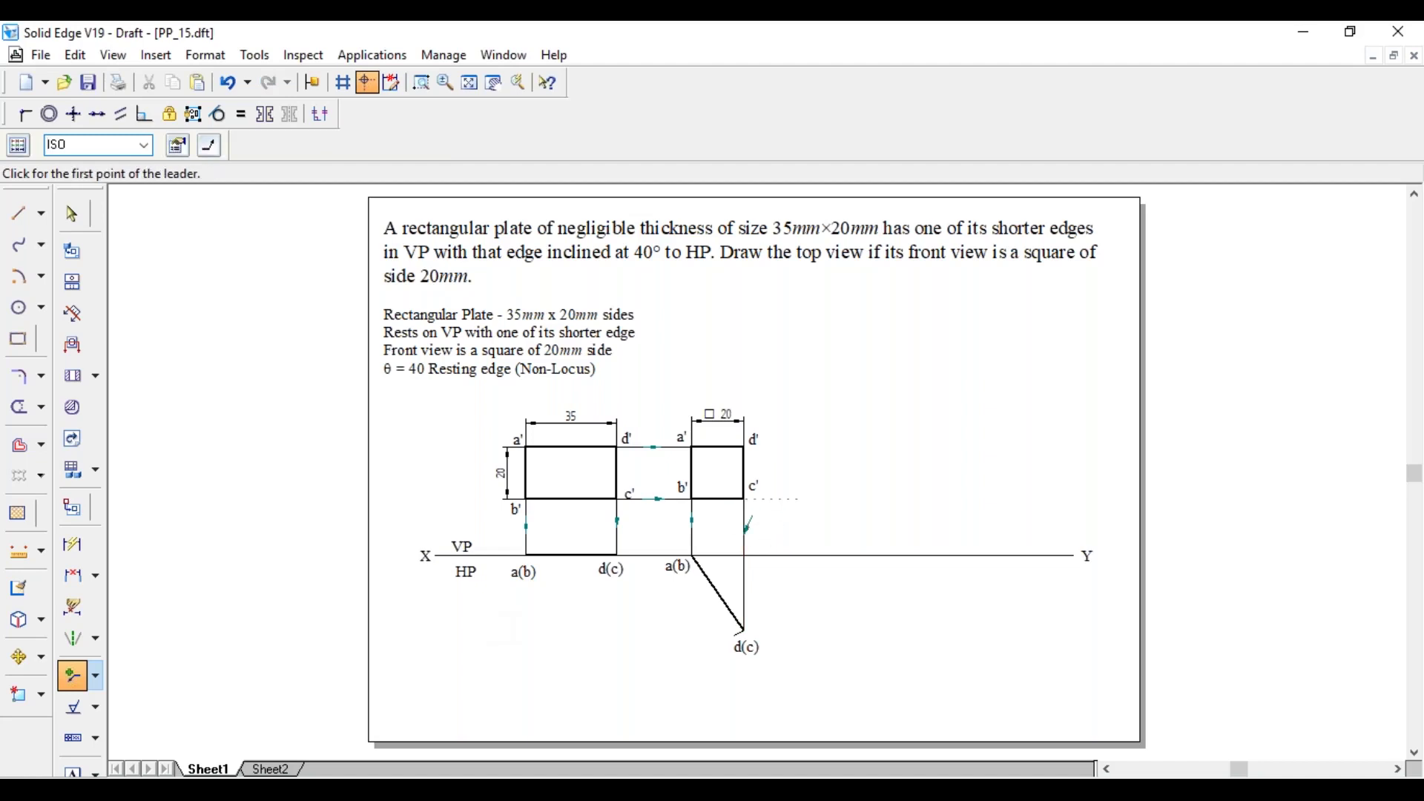
key(ctrl+z)
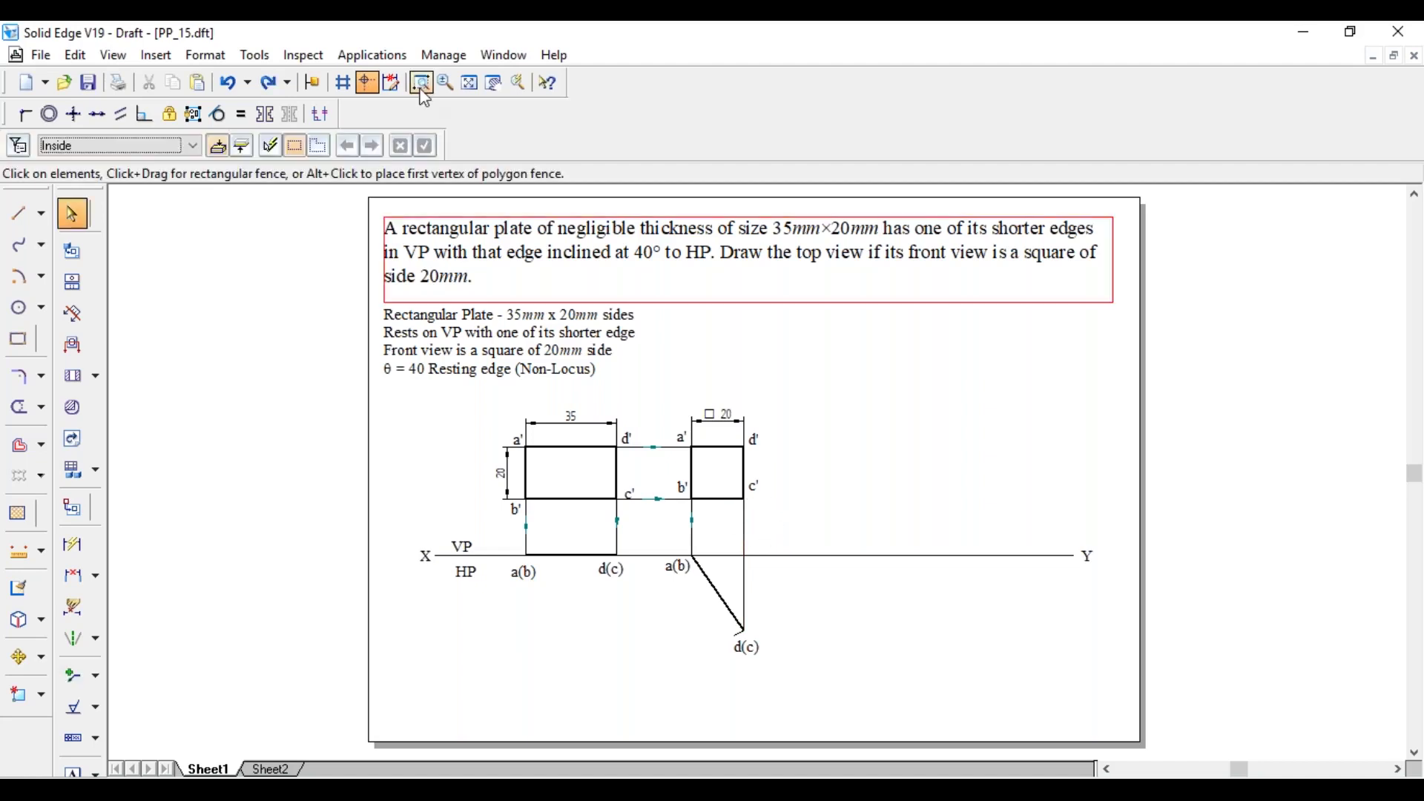
Step: Delete the direction arrow from the vertical projector below the square's corner b'
click(422, 83)
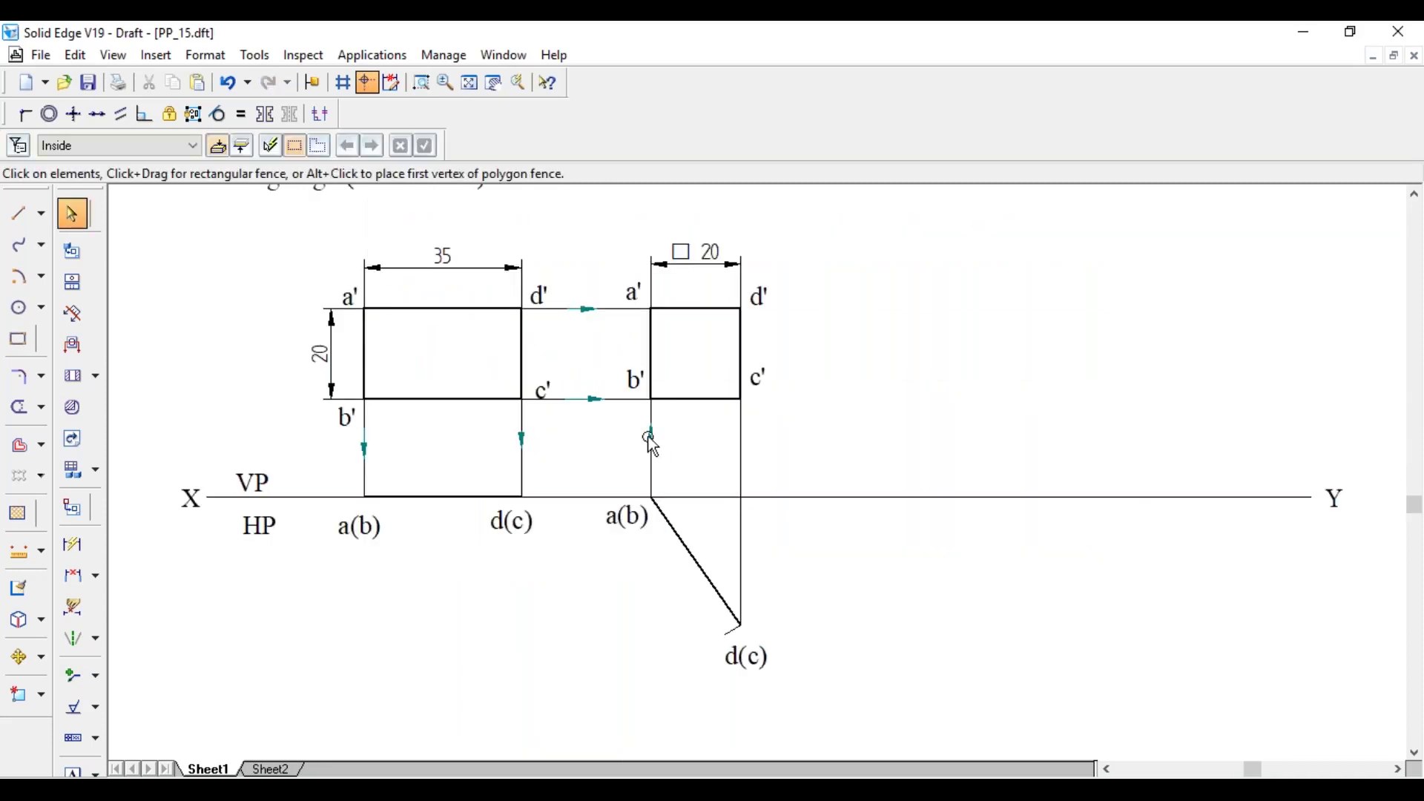
click(648, 438)
key(Delete)
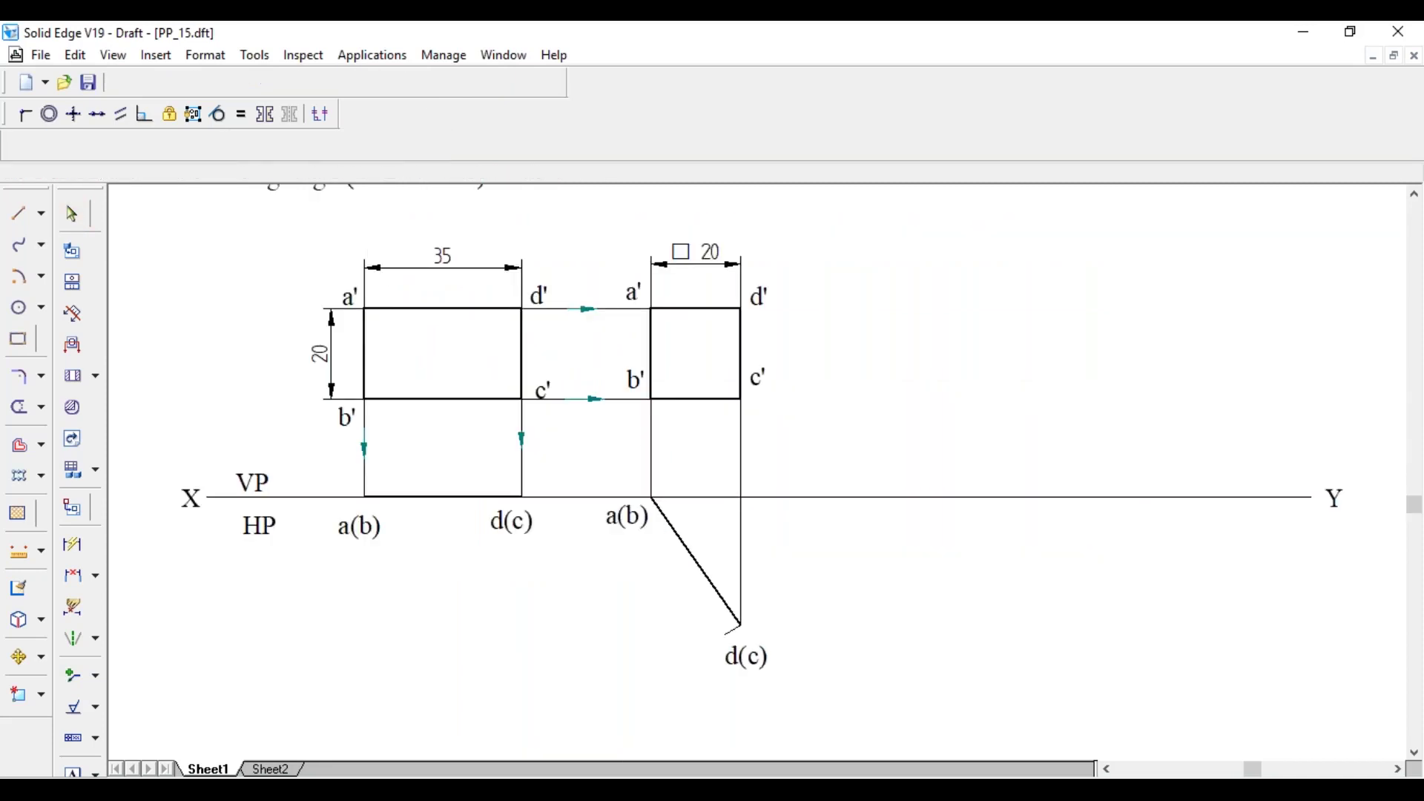
Step: Add downward direction arrows to the vertical projectors below the square's corners b' and c'
click(74, 677)
click(652, 447)
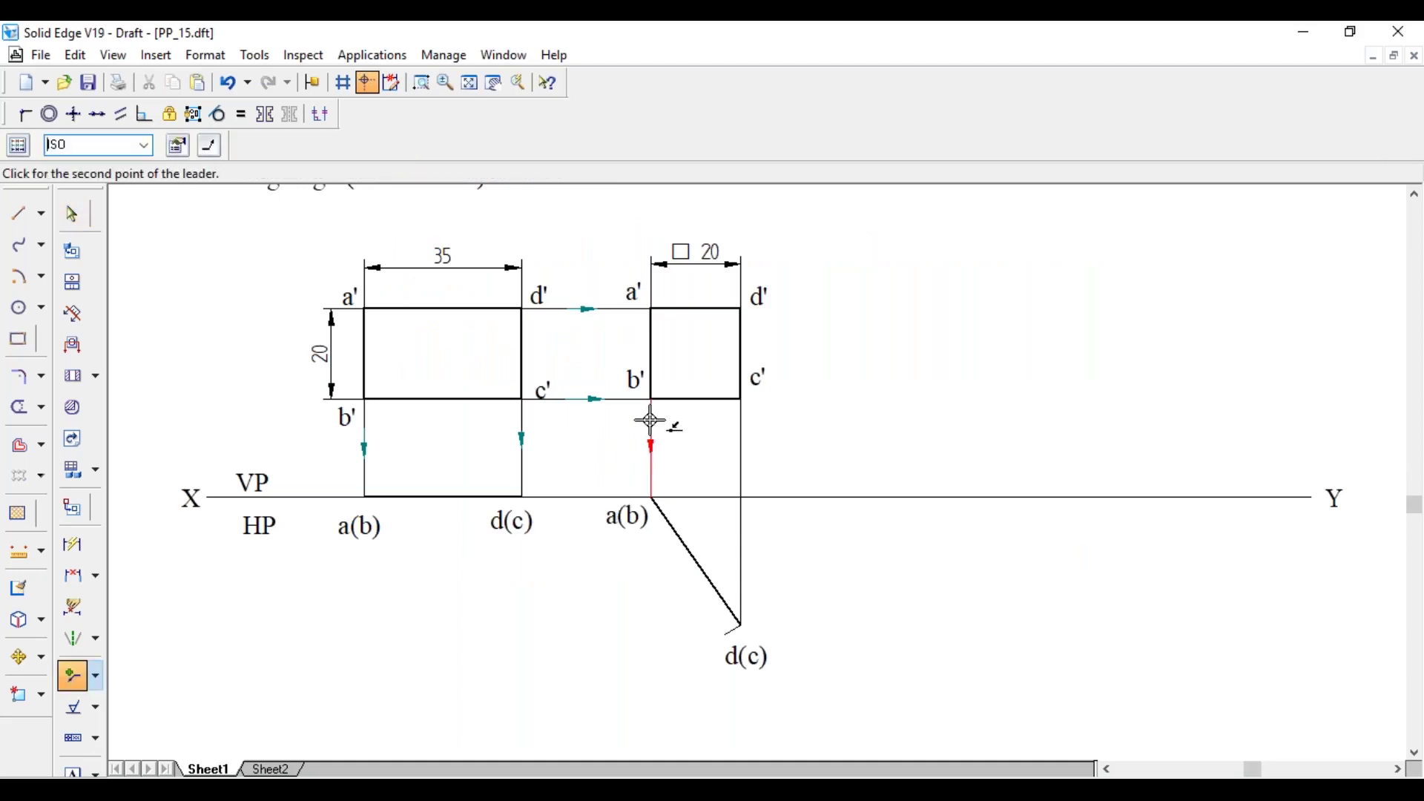
click(652, 416)
click(741, 477)
click(741, 440)
key(Escape)
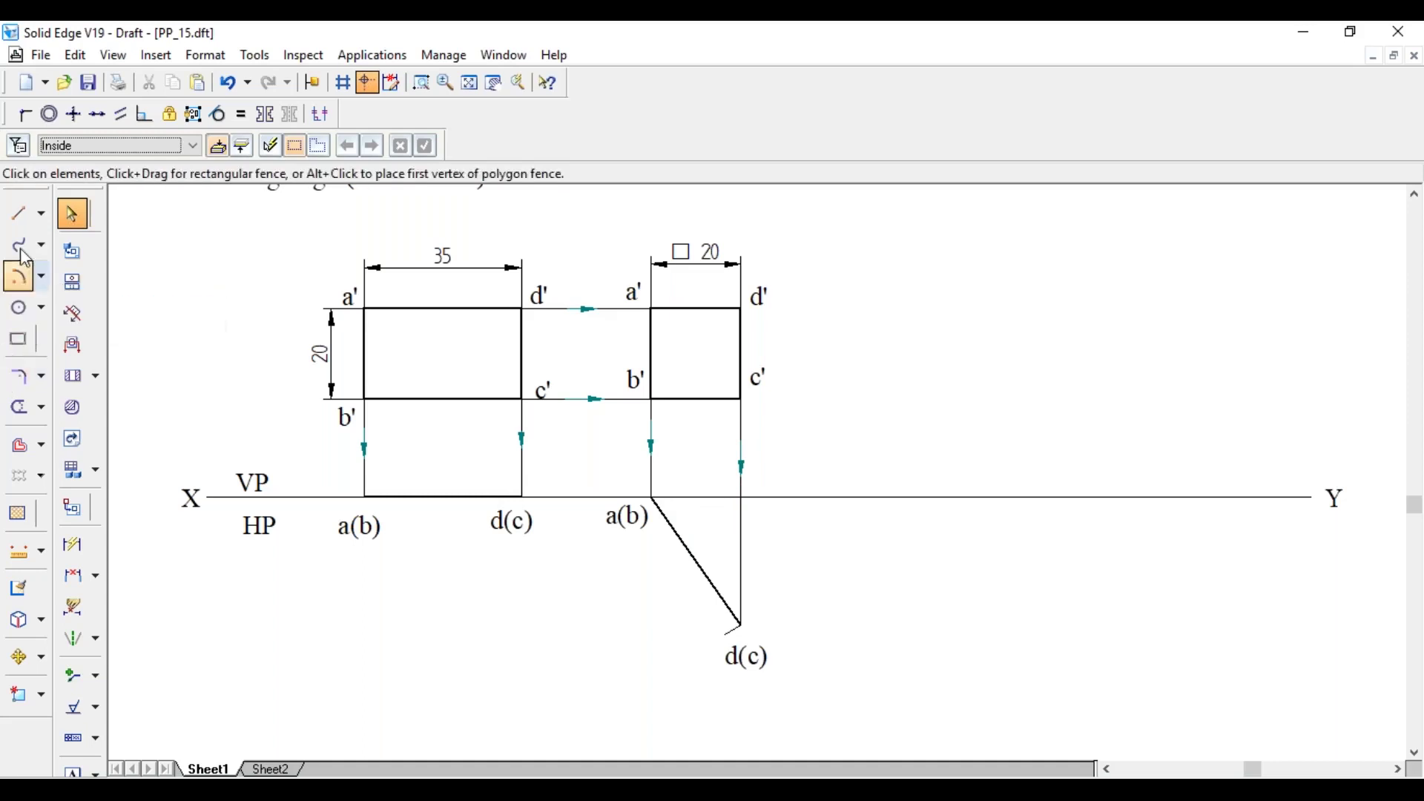
Step: Dimension the angle between the inclined top-view line and XY
click(96, 580)
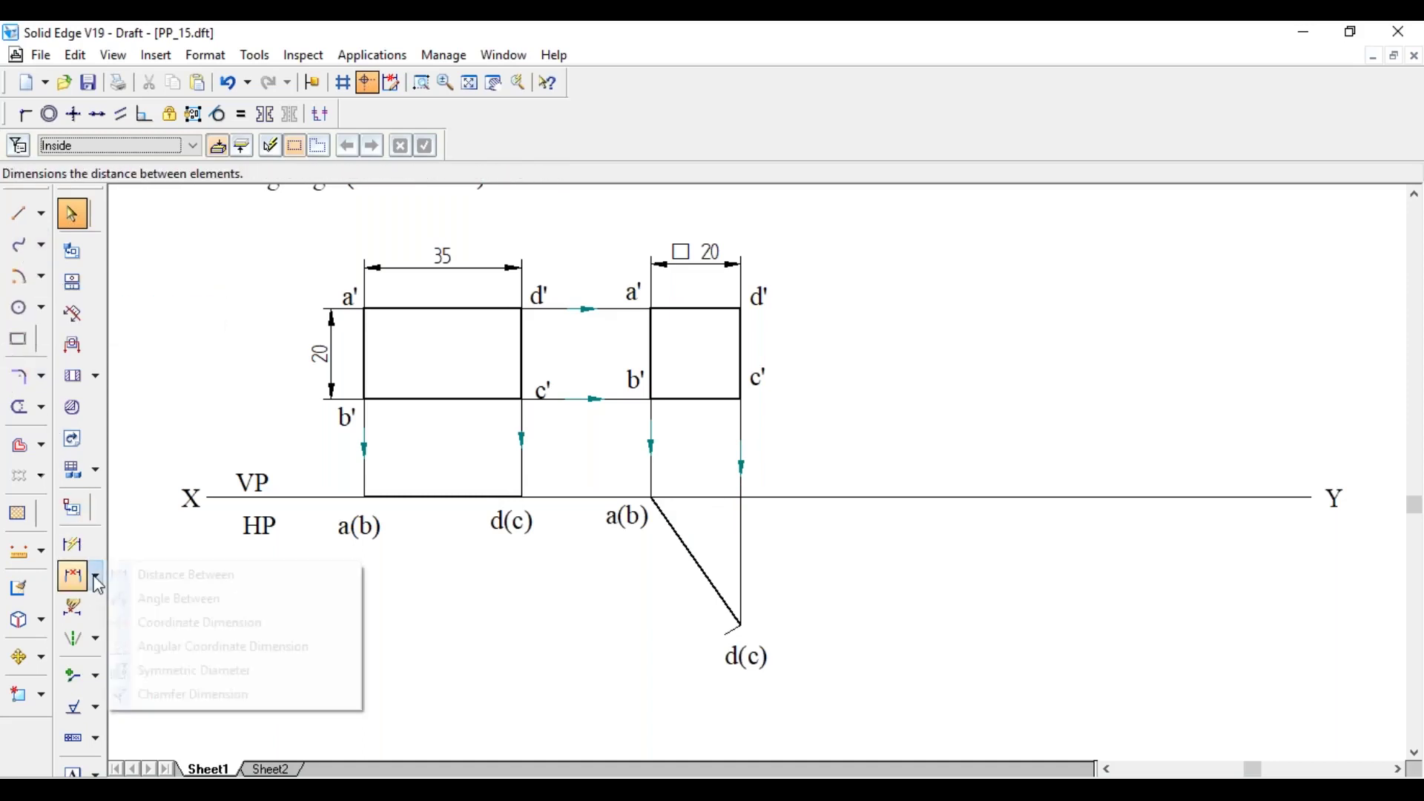
click(302, 598)
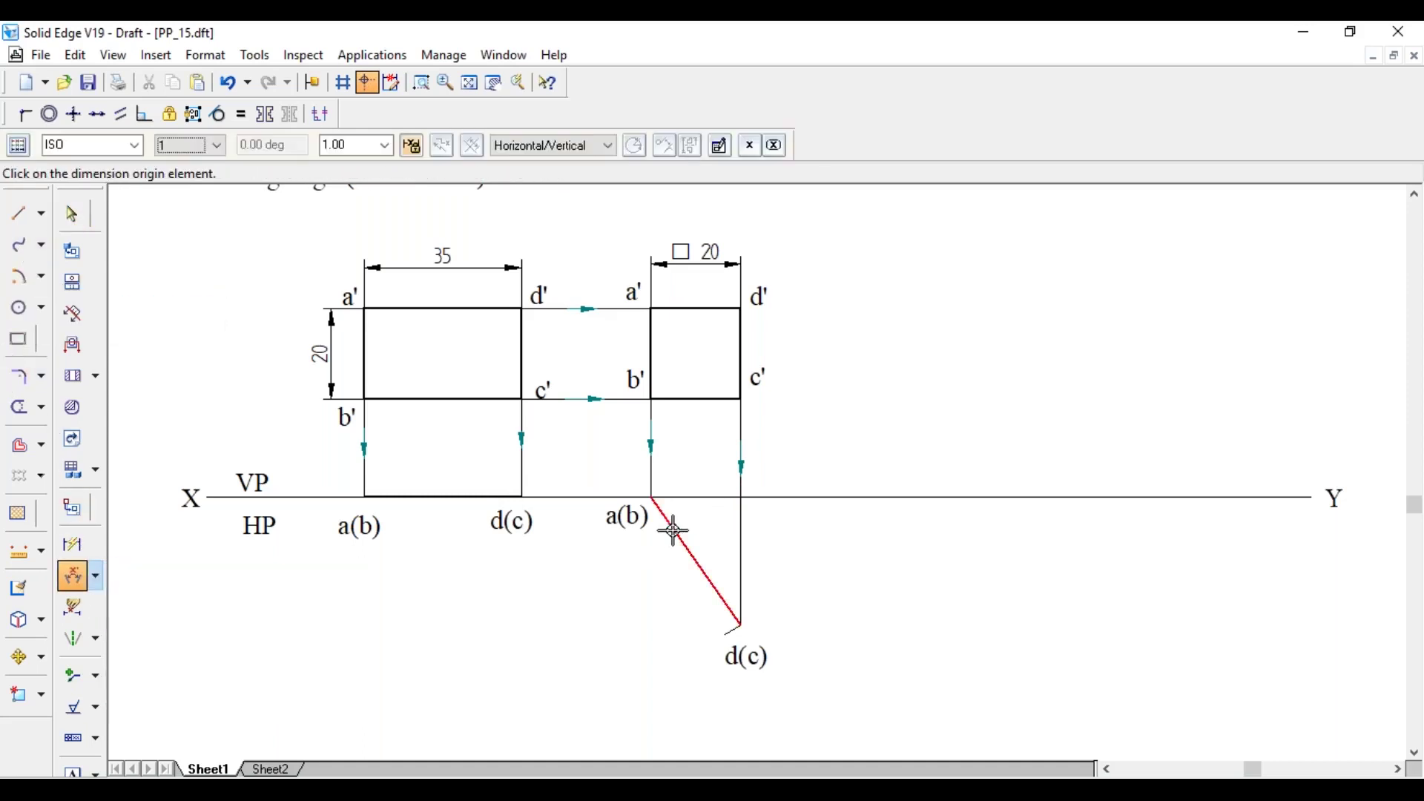
click(673, 530)
click(701, 497)
click(709, 524)
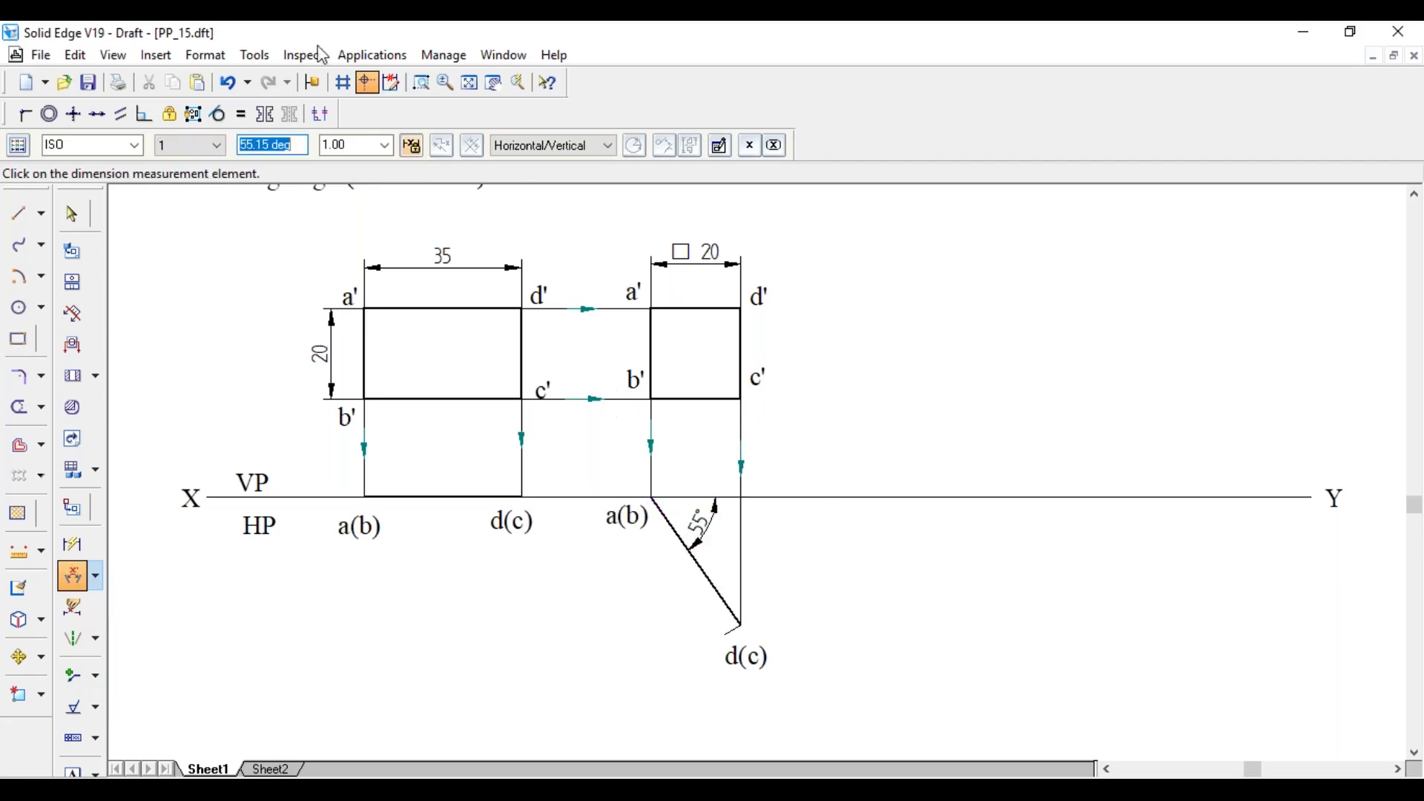
Step: Draw a thin line at 140° from a point on XY near Y, rising toward the square
click(470, 82)
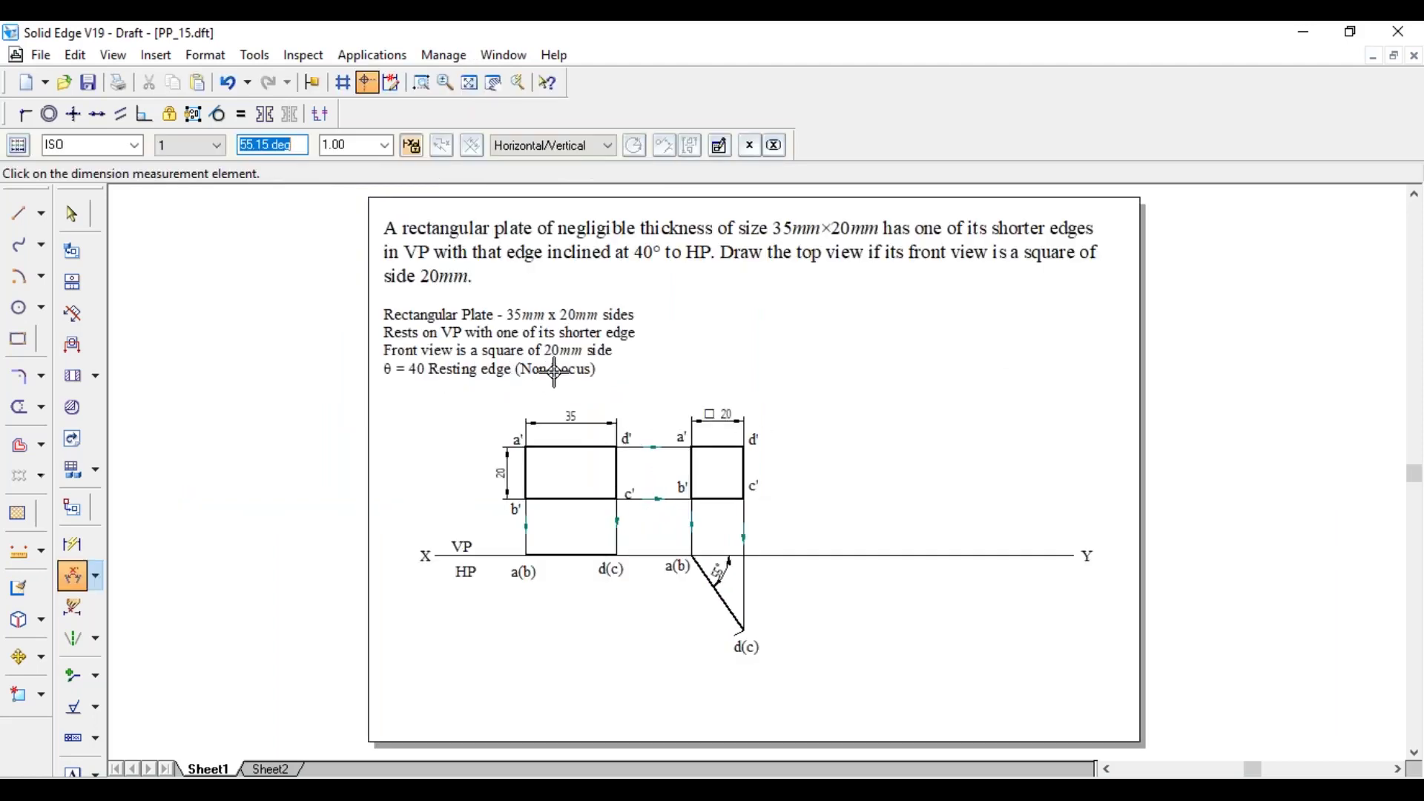
click(32, 217)
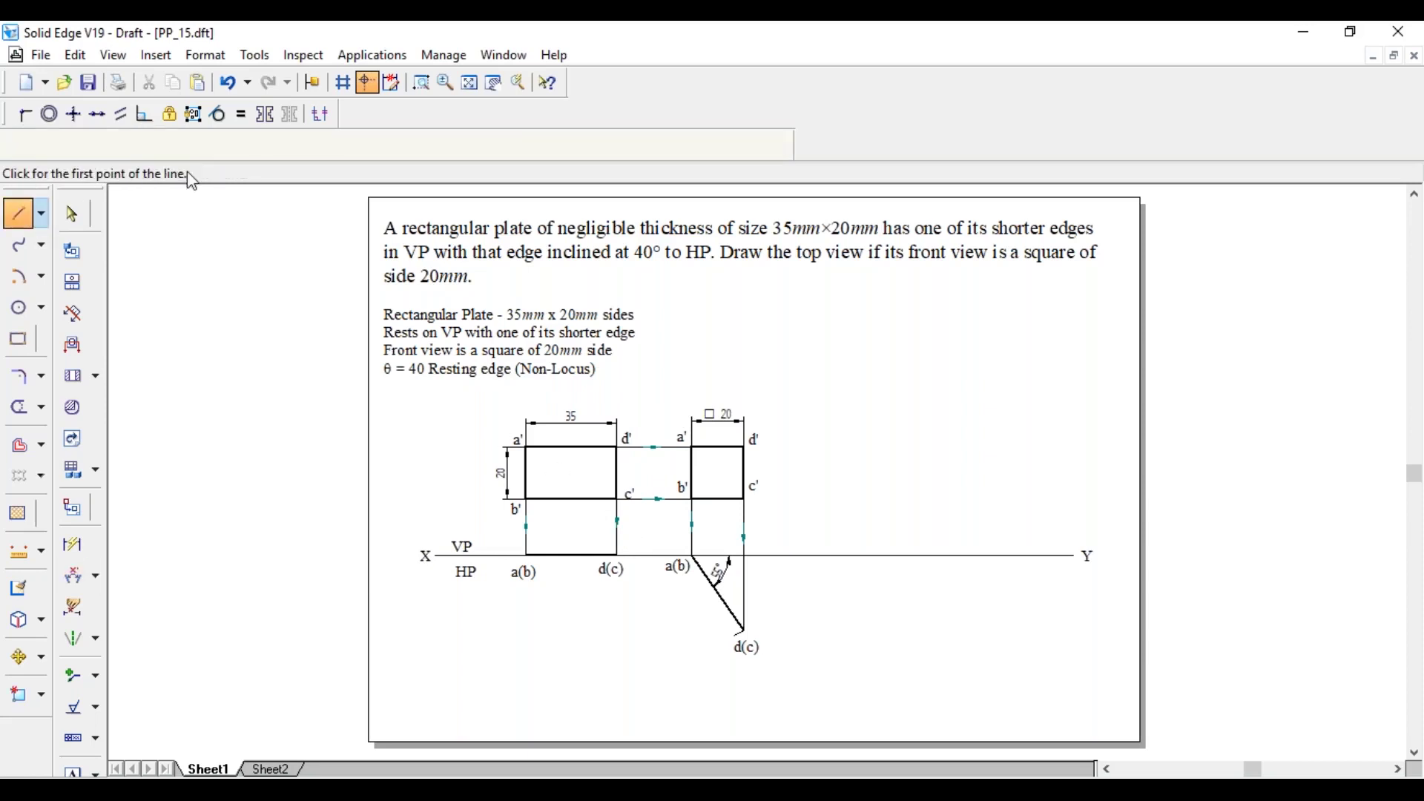
click(197, 144)
click(213, 172)
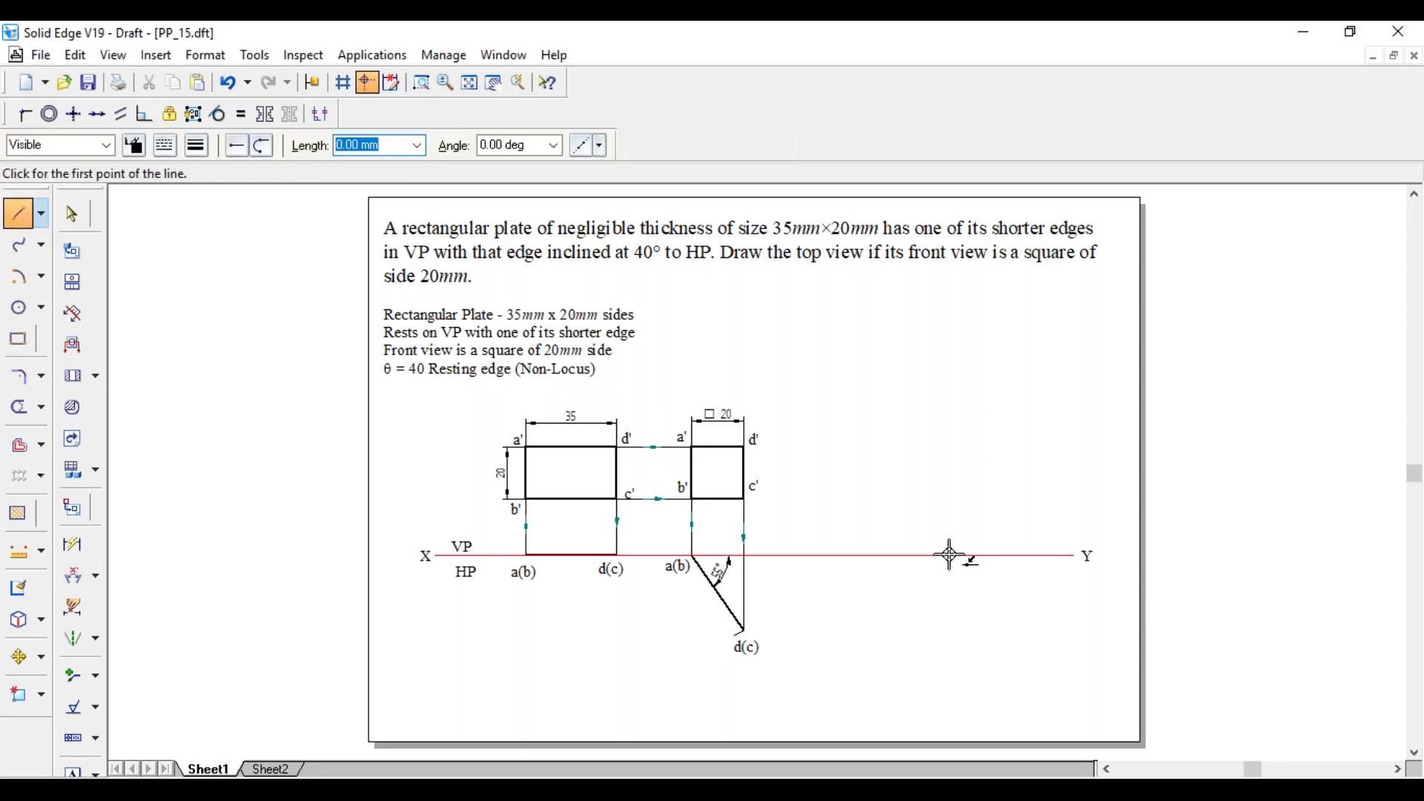
click(977, 549)
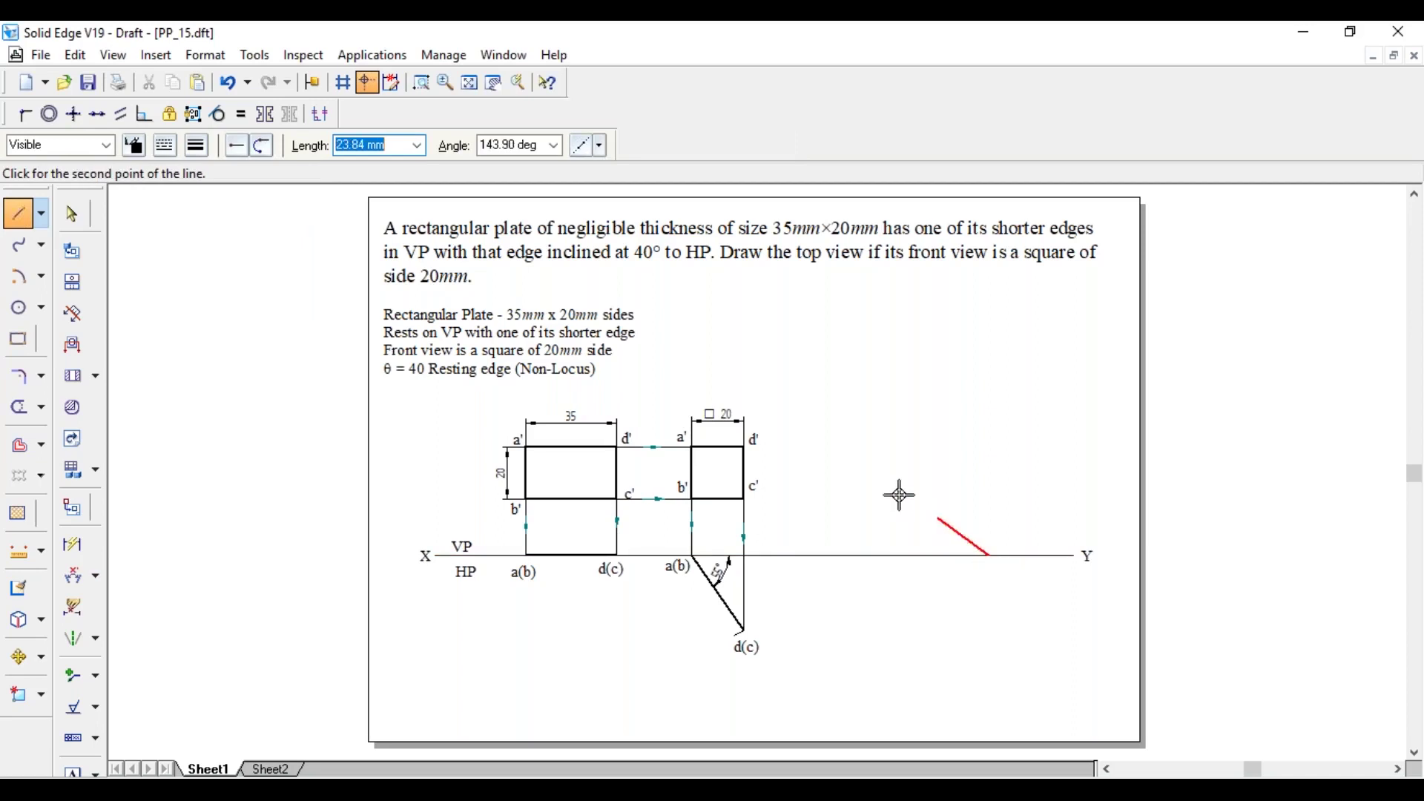
key(Tab)
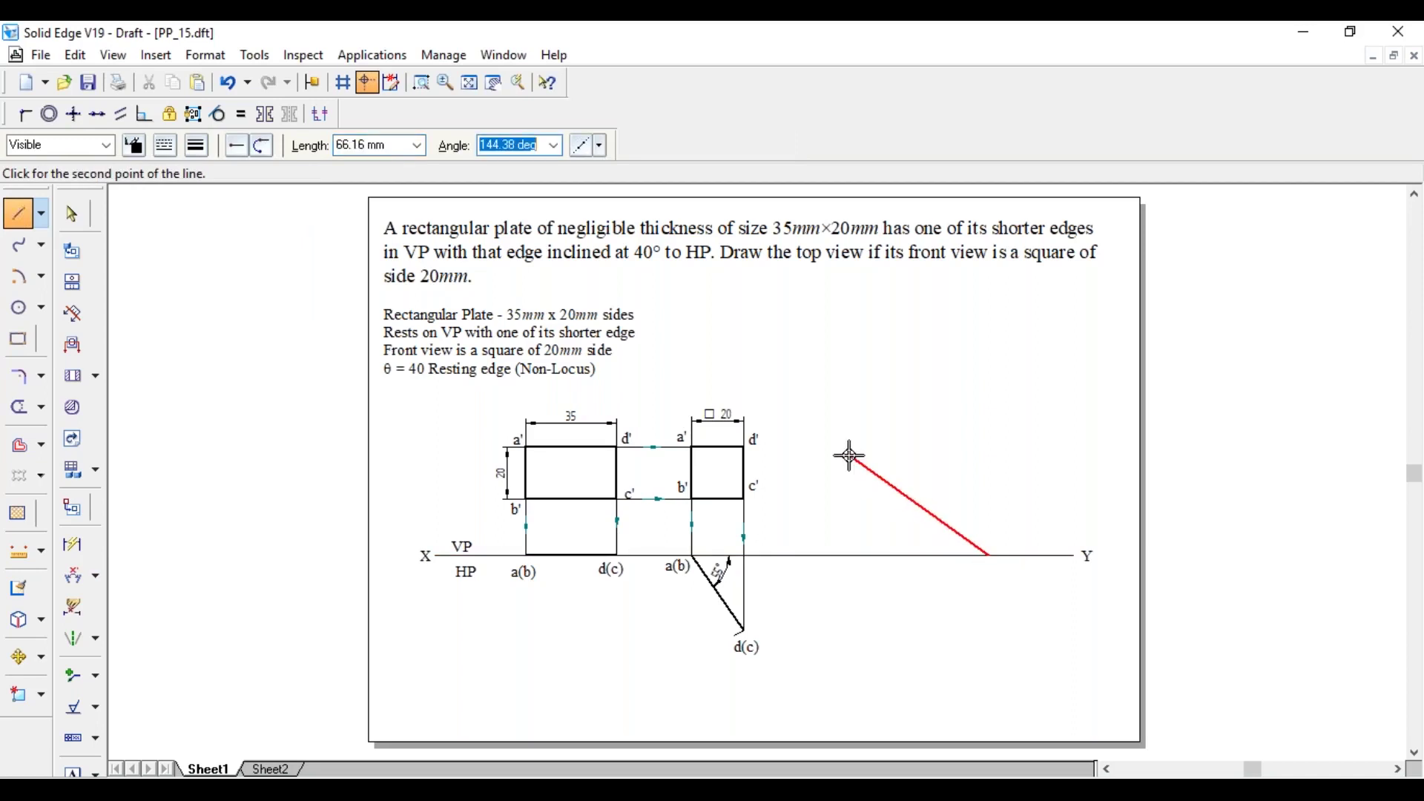
text(140)
key(Tab)
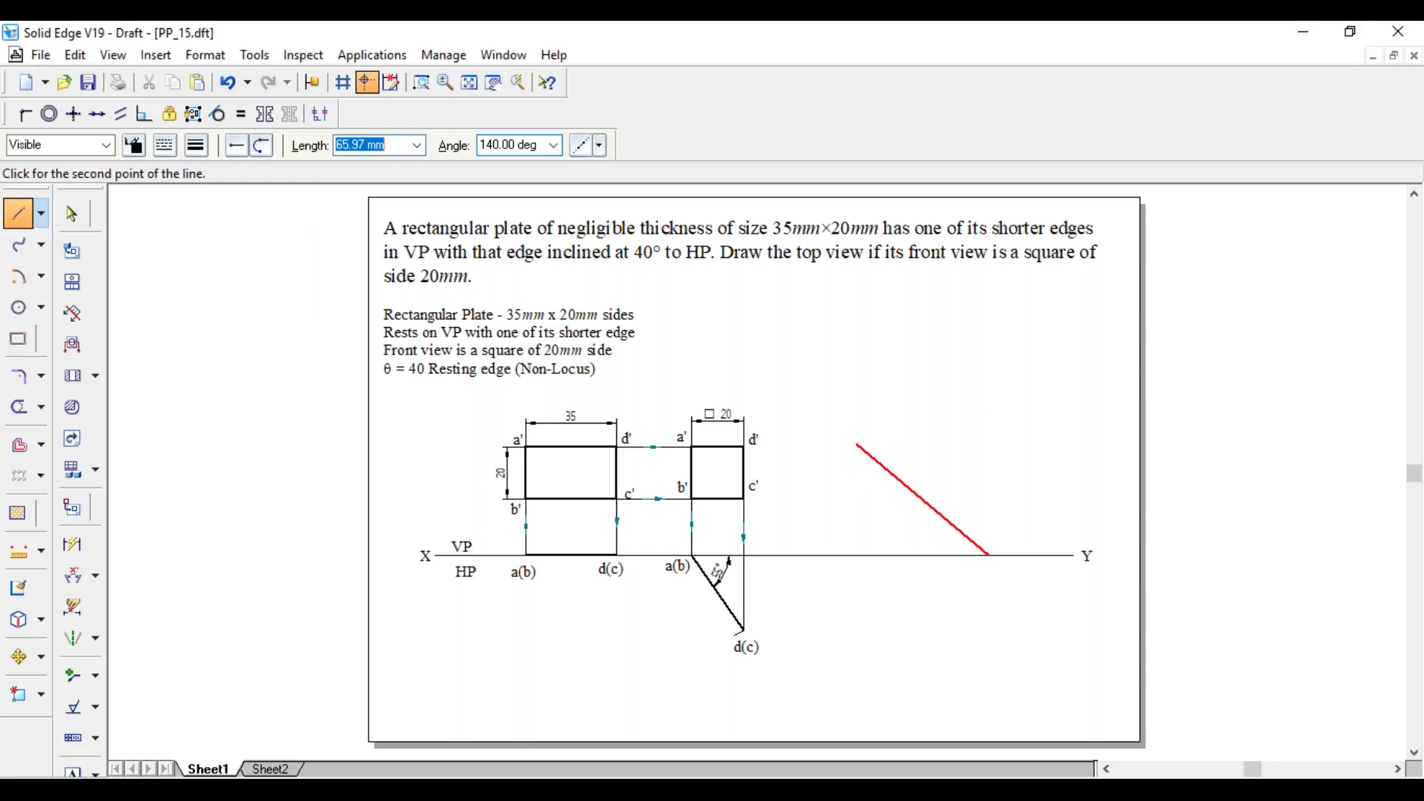
click(798, 426)
Step: Dimension the angle between XY and the thin inclined line near Y
click(73, 576)
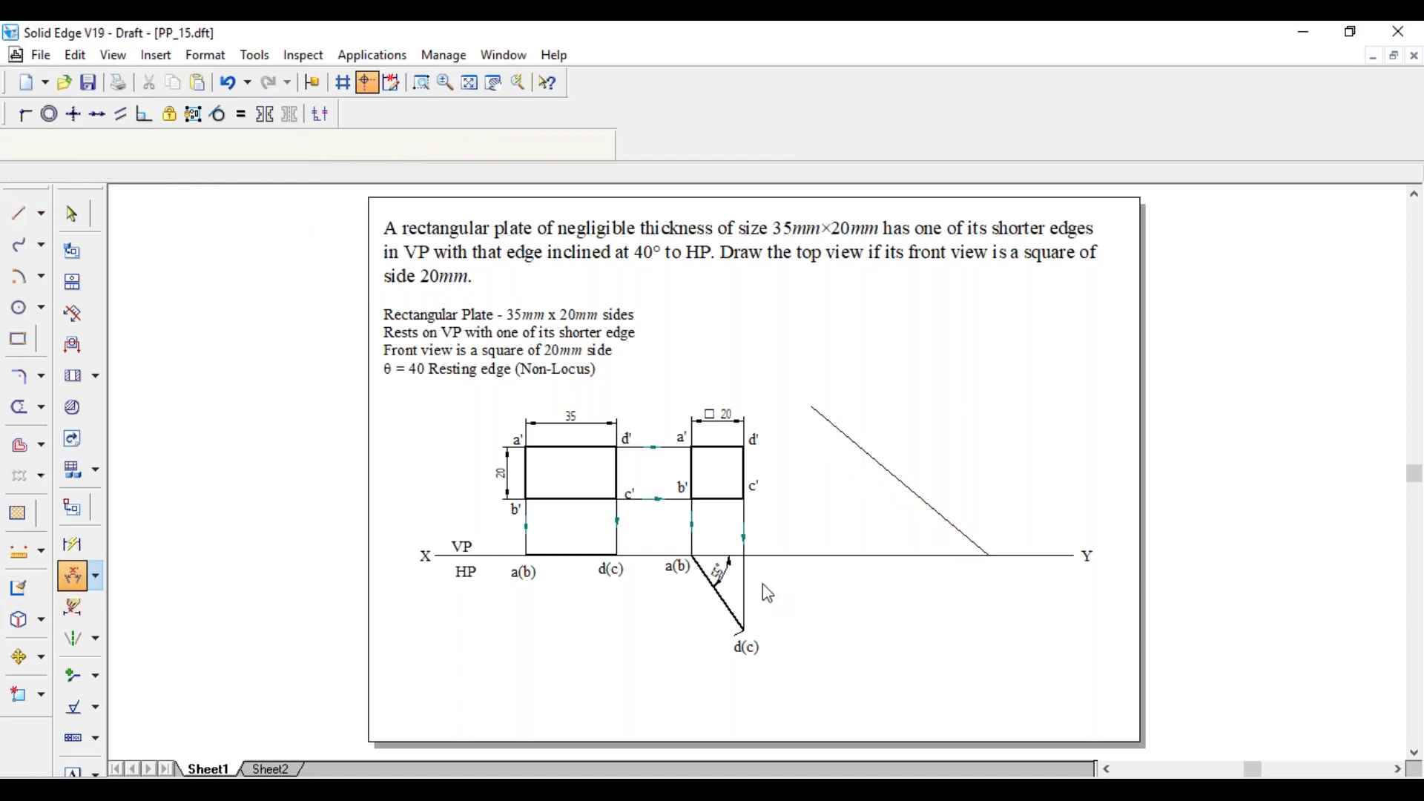
click(885, 553)
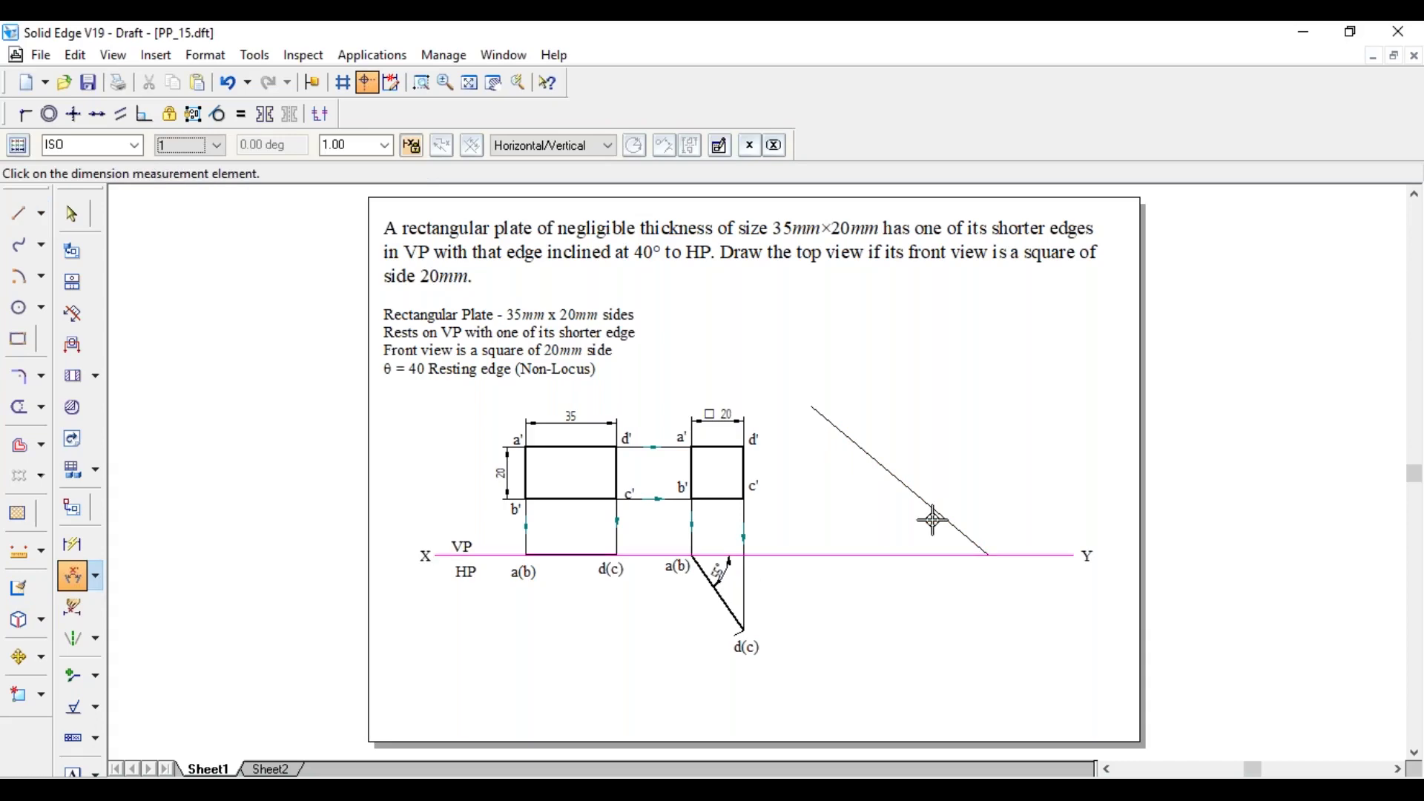
click(940, 523)
click(940, 528)
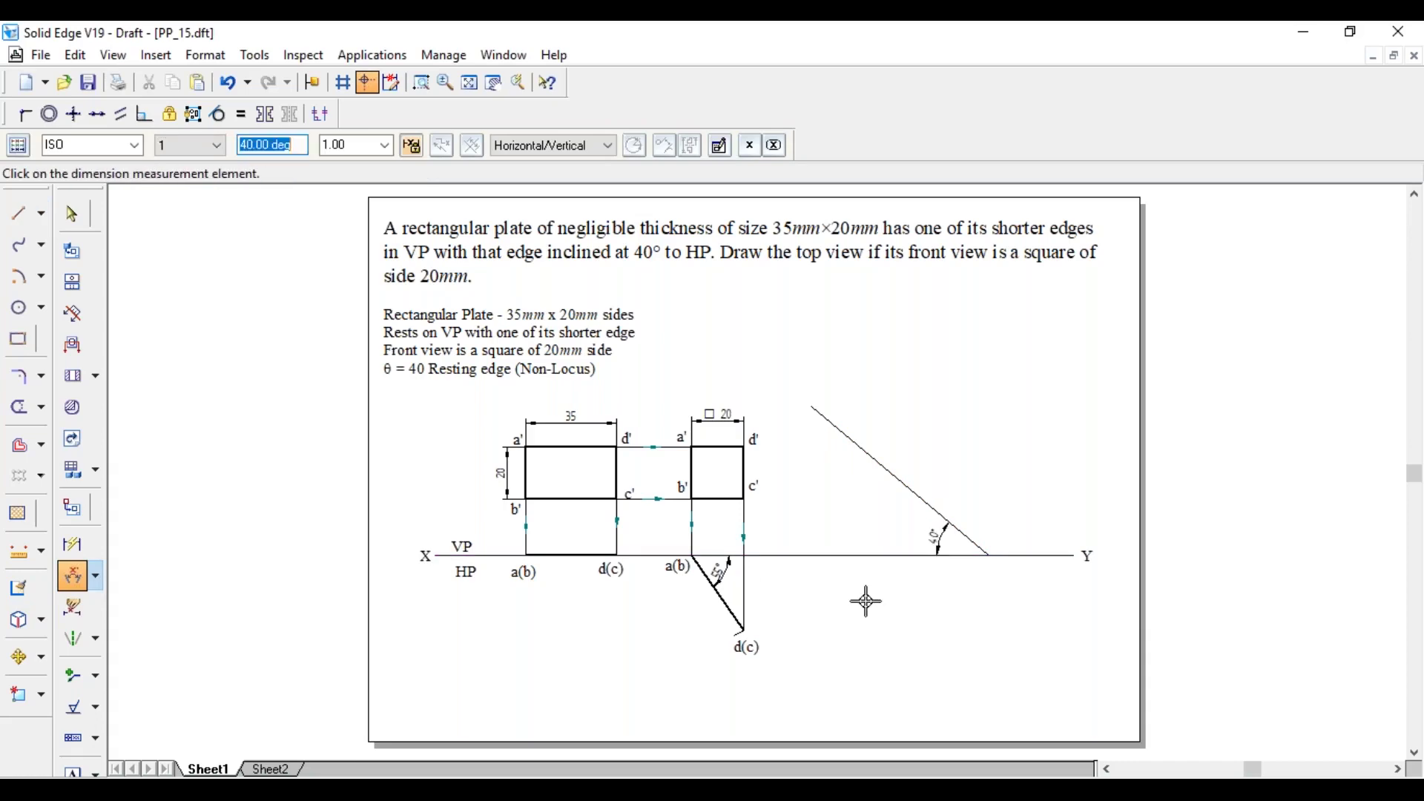
key(Escape)
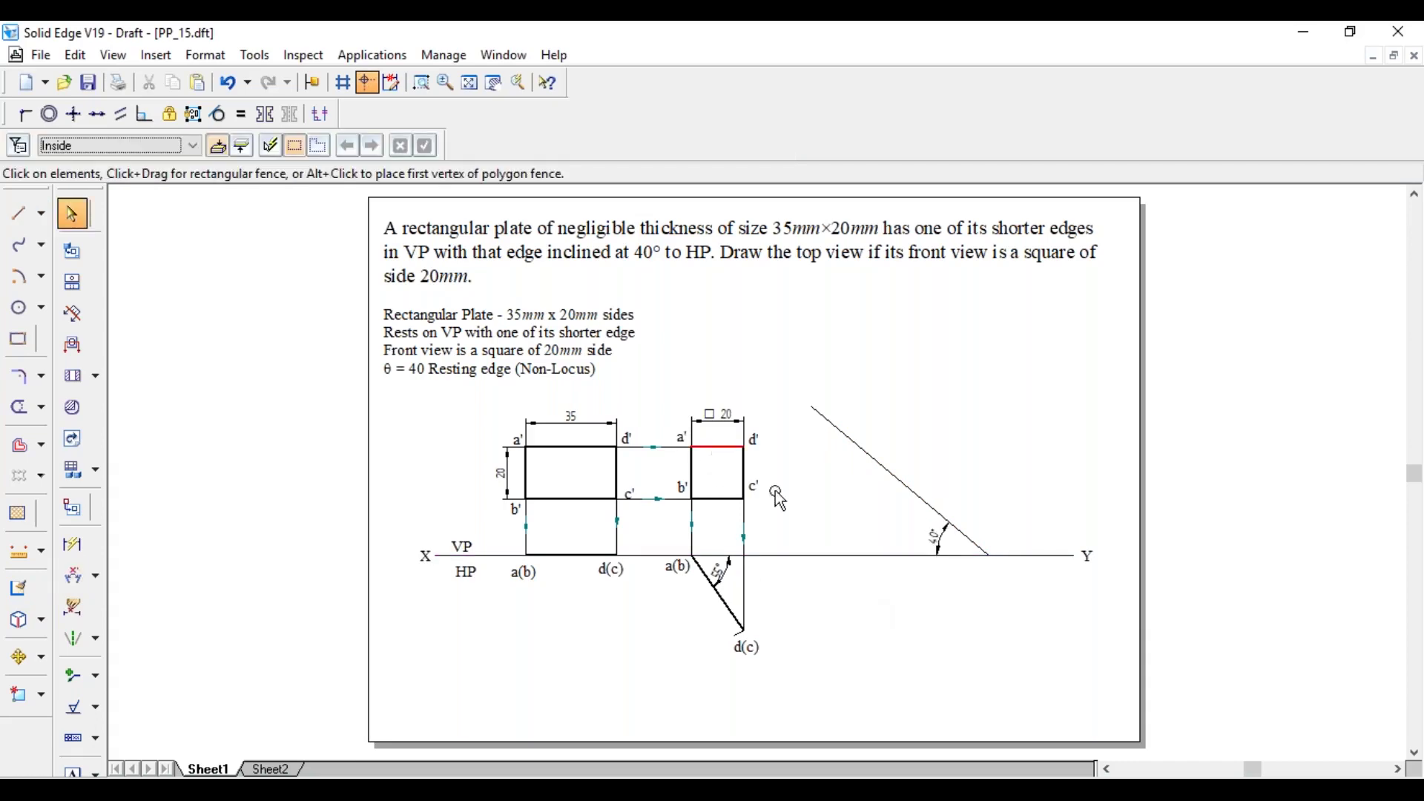
Step: Draw a 0.50 mm thick, 20 mm long edge at 140° along the thin inclined line, above XY
click(422, 84)
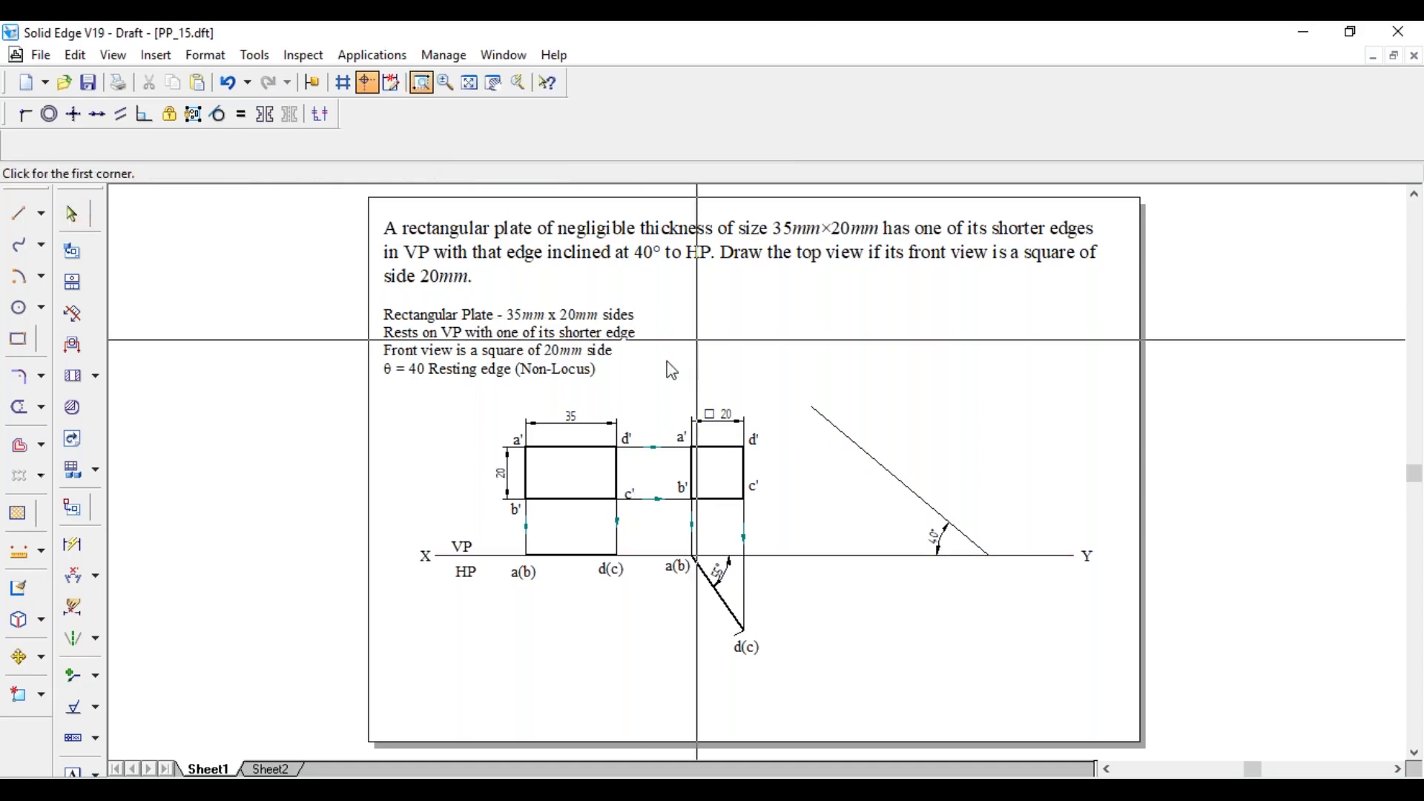
drag(672, 371, 1068, 680)
click(20, 215)
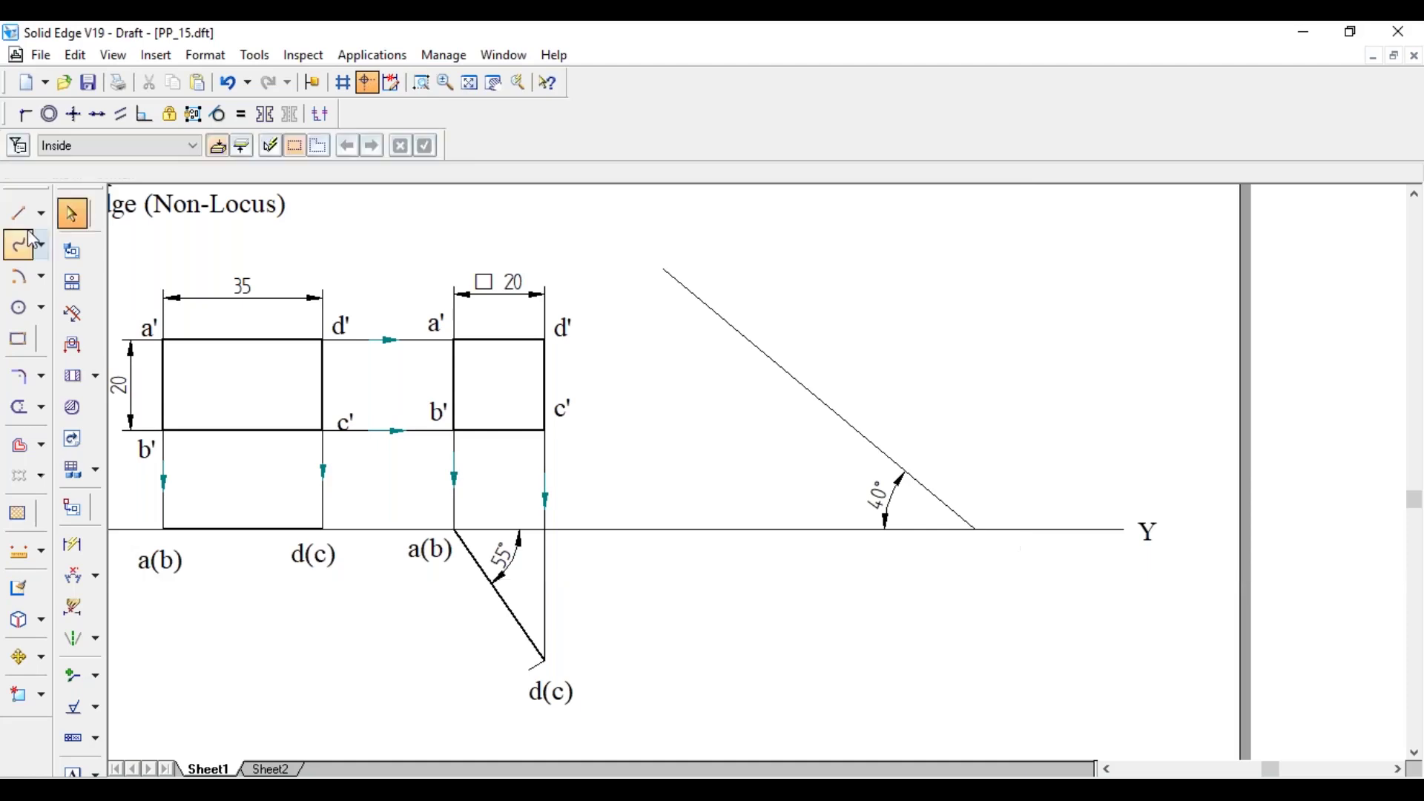
click(197, 147)
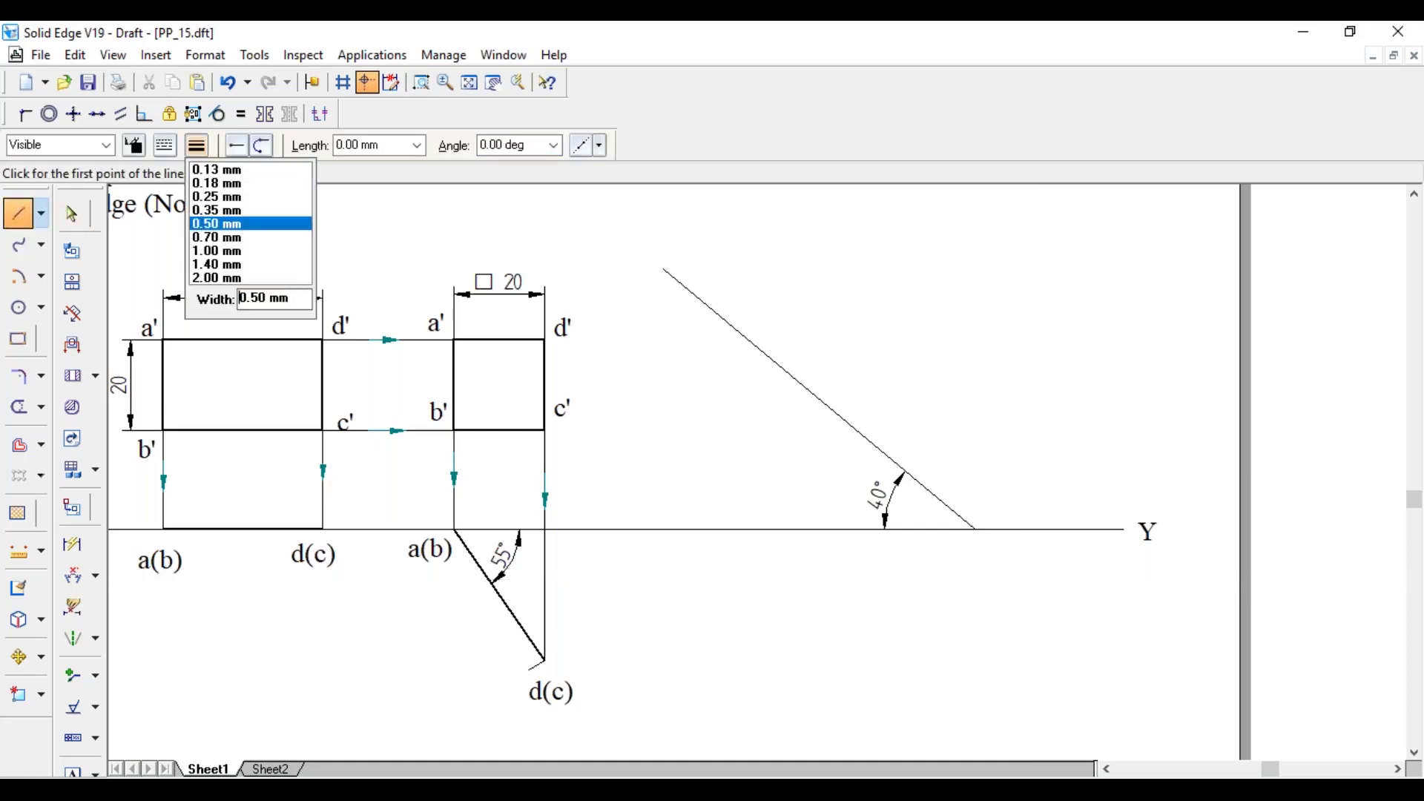
click(227, 223)
click(839, 415)
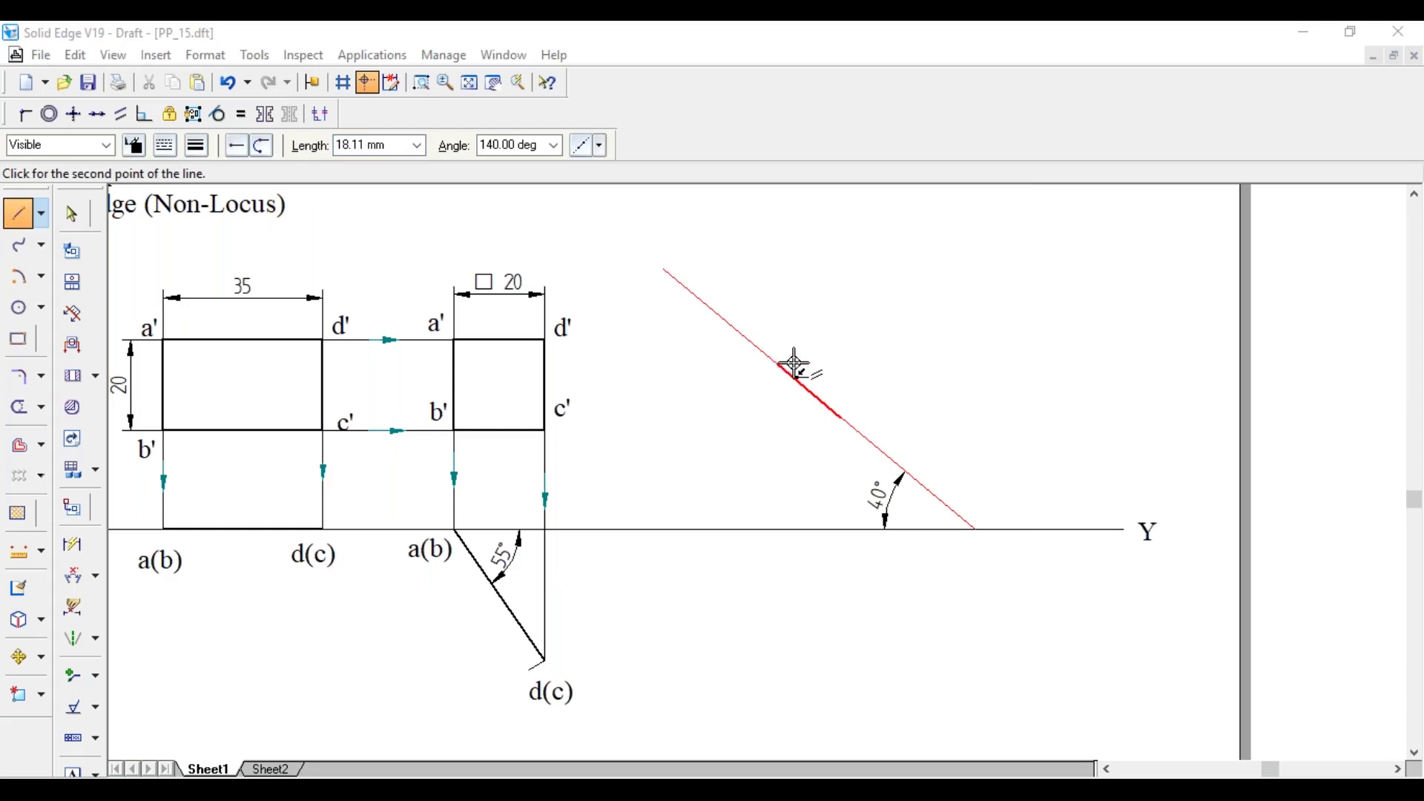
text(20)
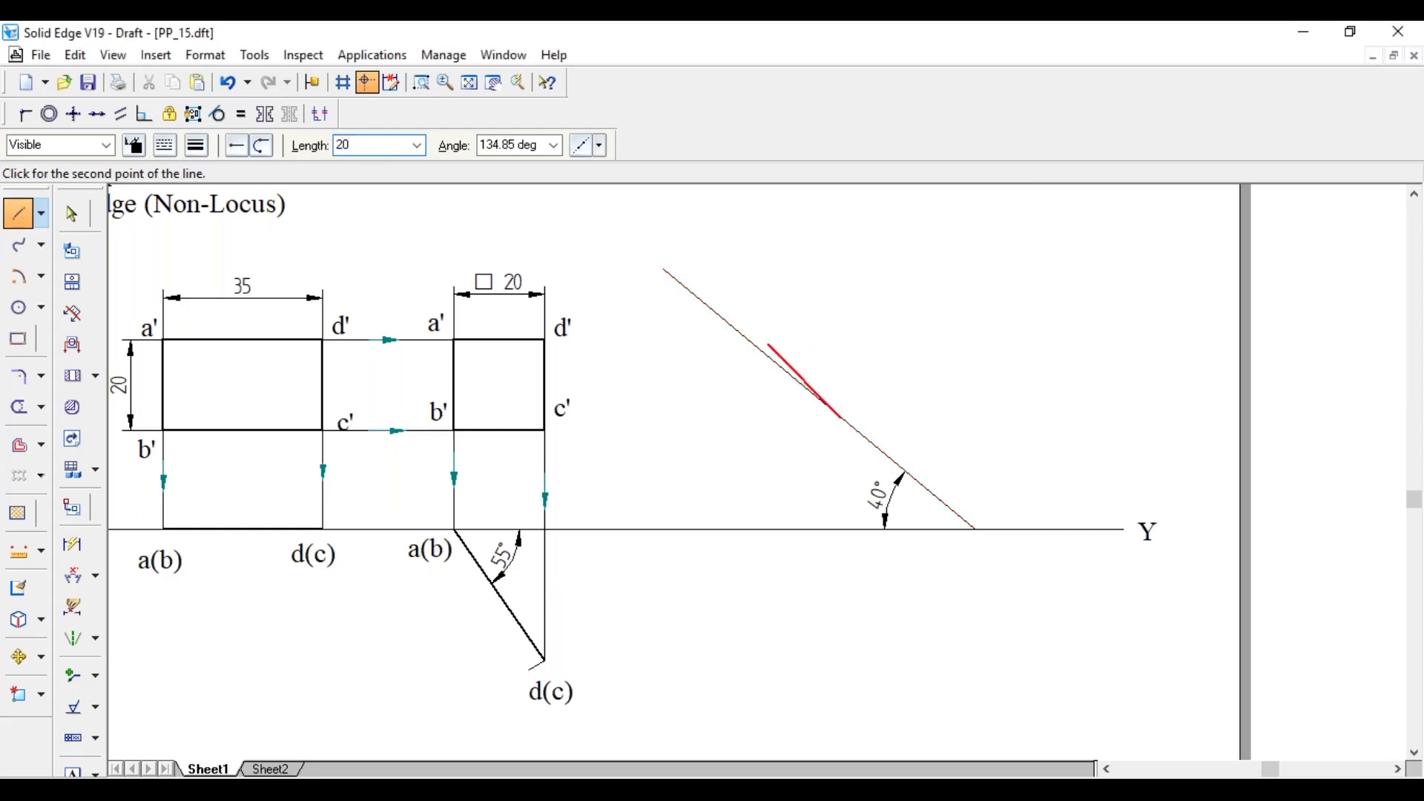
key(Tab)
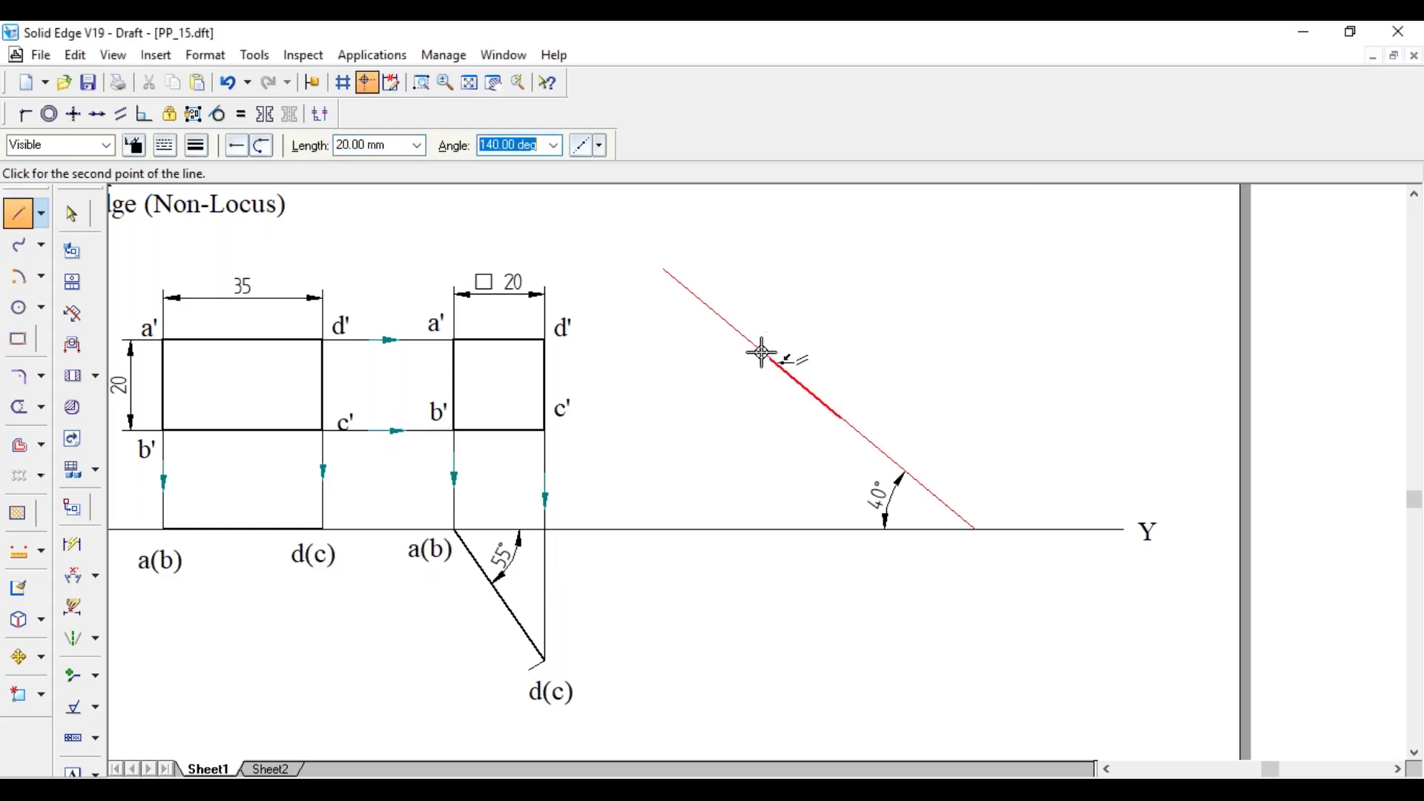
click(762, 352)
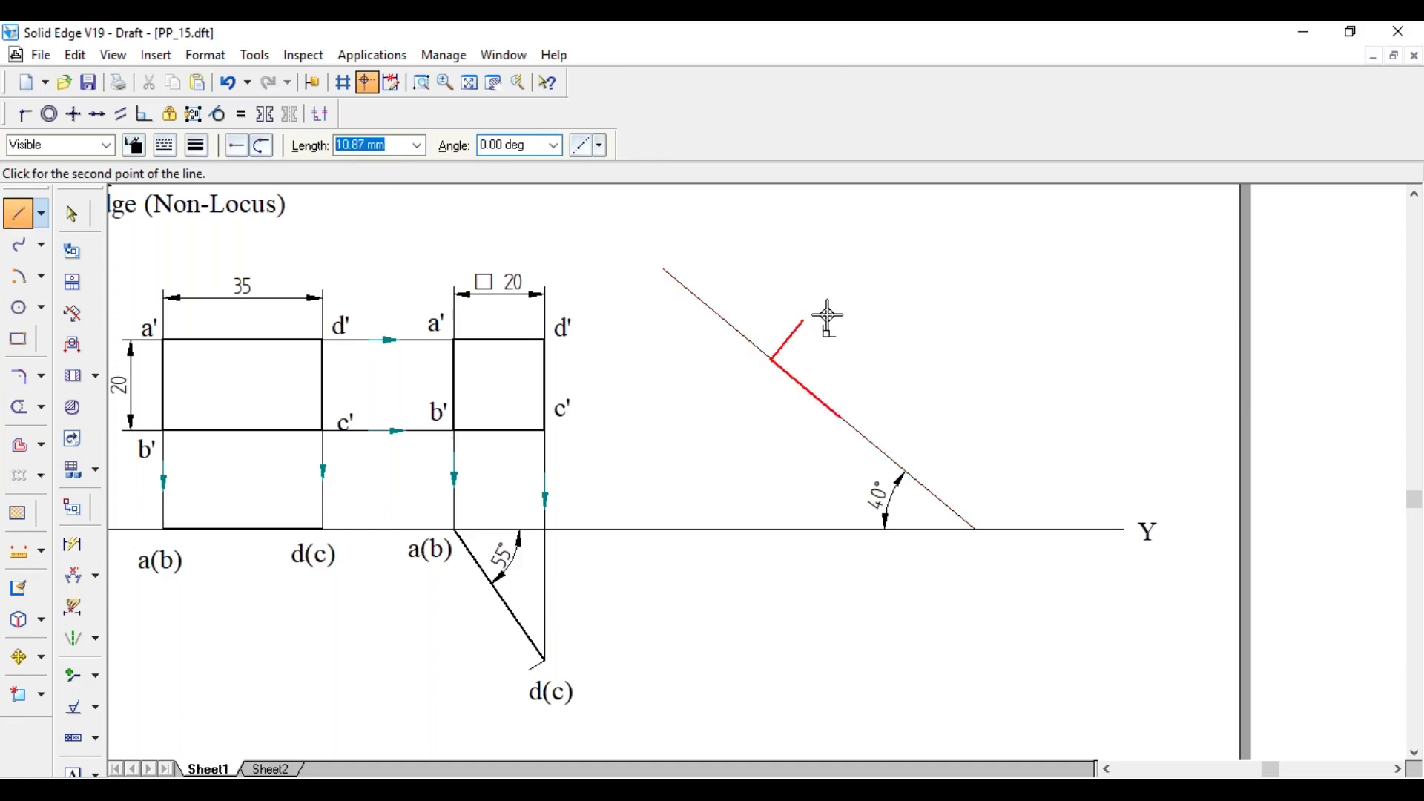
right_click(819, 324)
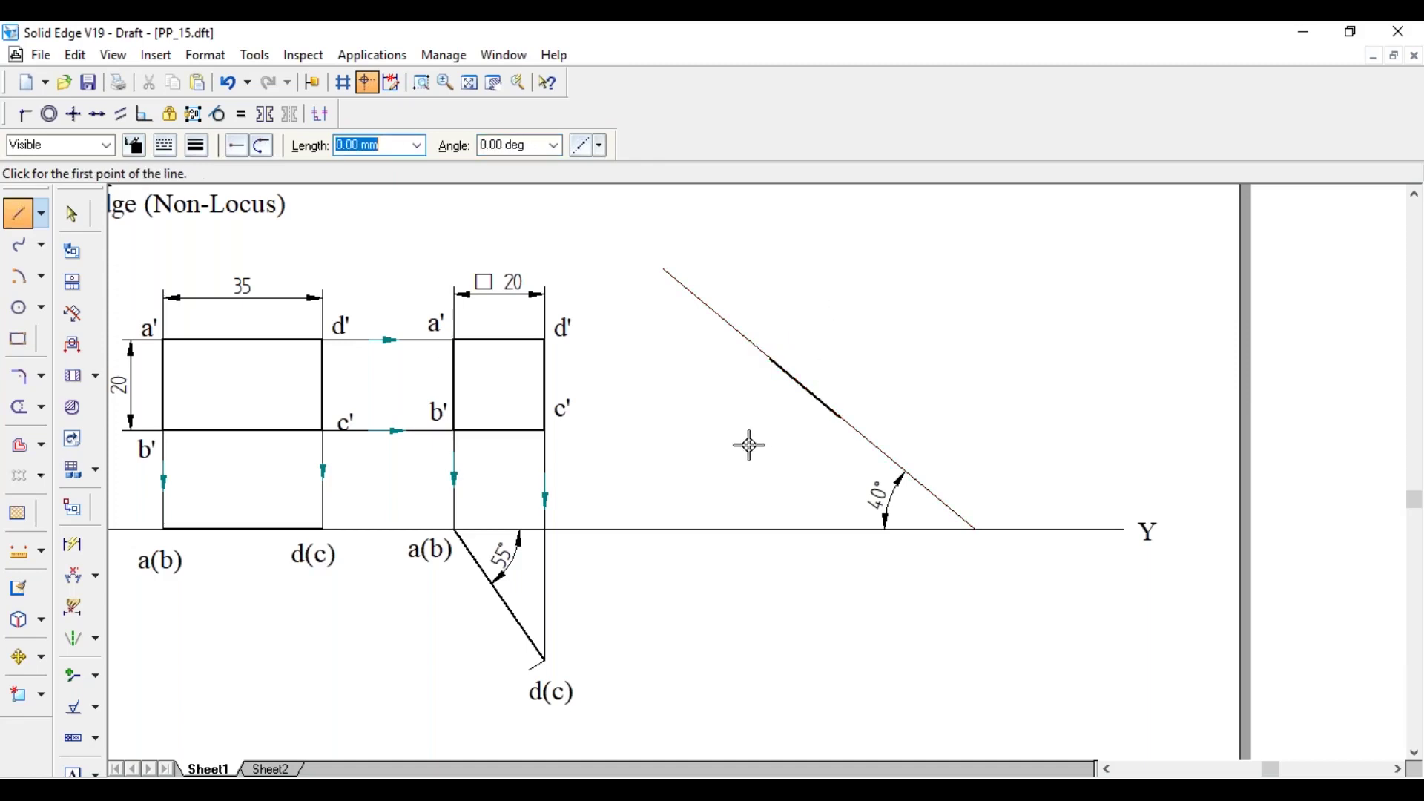
key(Escape)
Step: Copy the labels a' and b' from the square to the upper and lower ends of the new inclined edge
ctrl+drag(423, 321, 740, 368)
click(711, 410)
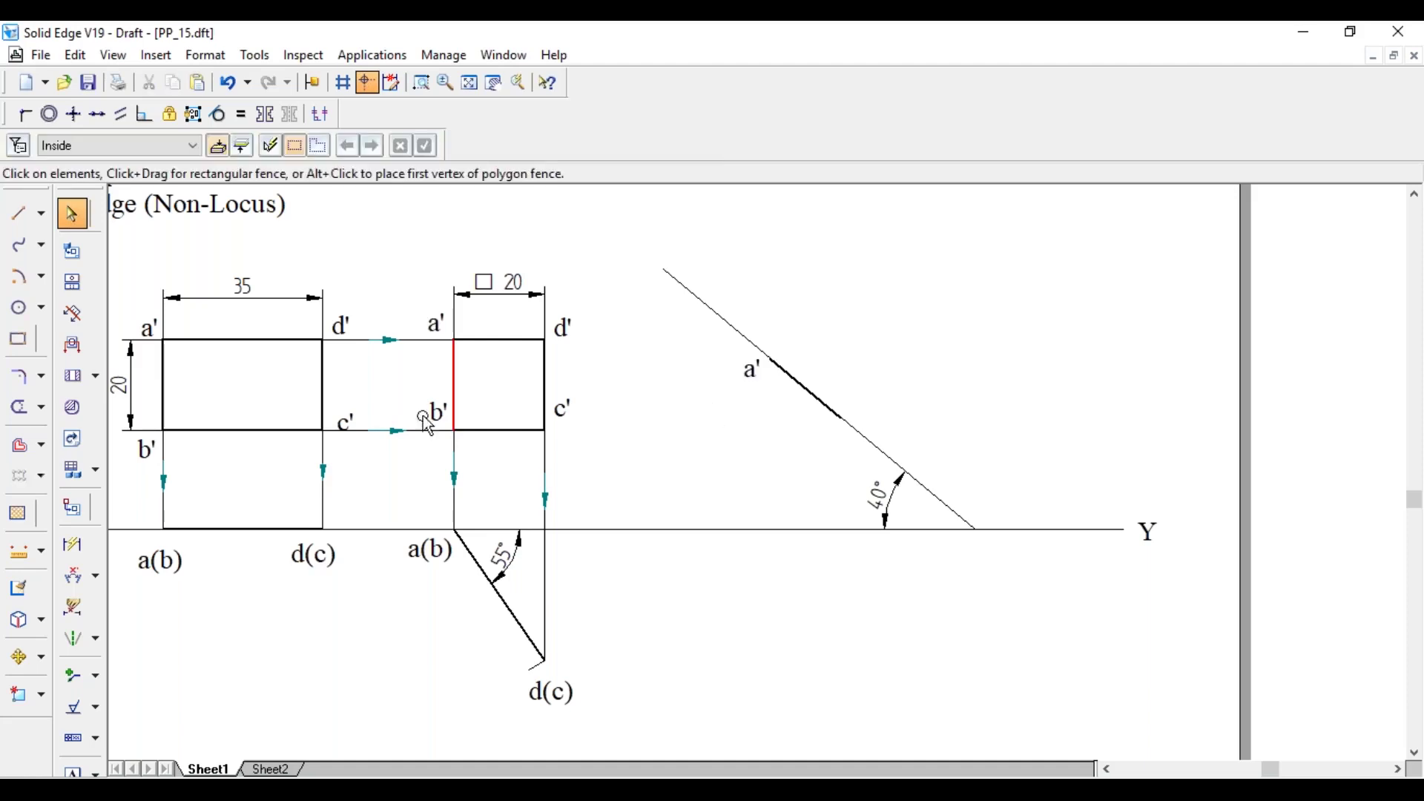
ctrl+drag(434, 414, 448, 419)
click(449, 421)
key(ctrl+c)
key(ctrl+v)
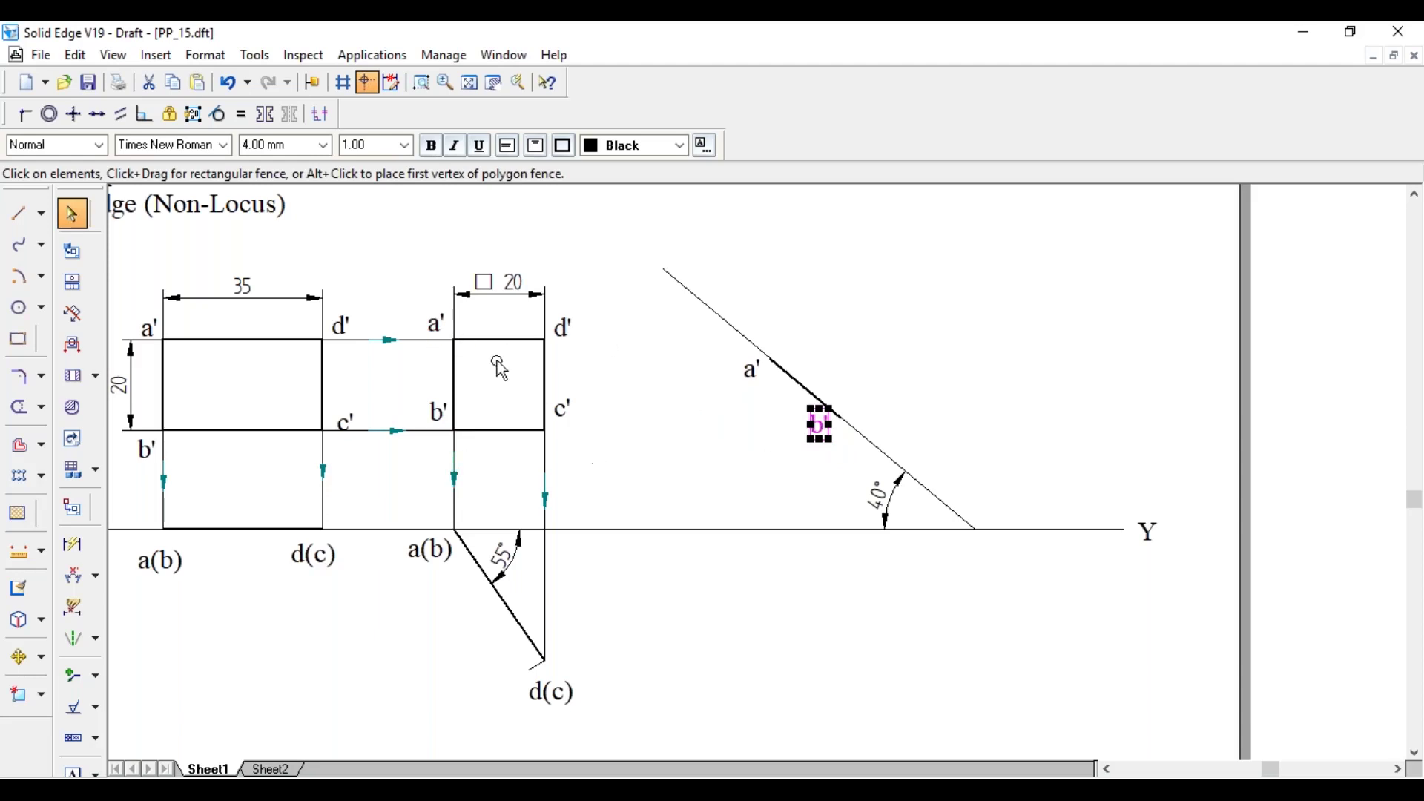
Step: Draw a 20 mm side at 50° from end a', perpendicular to the inclined edge
click(19, 214)
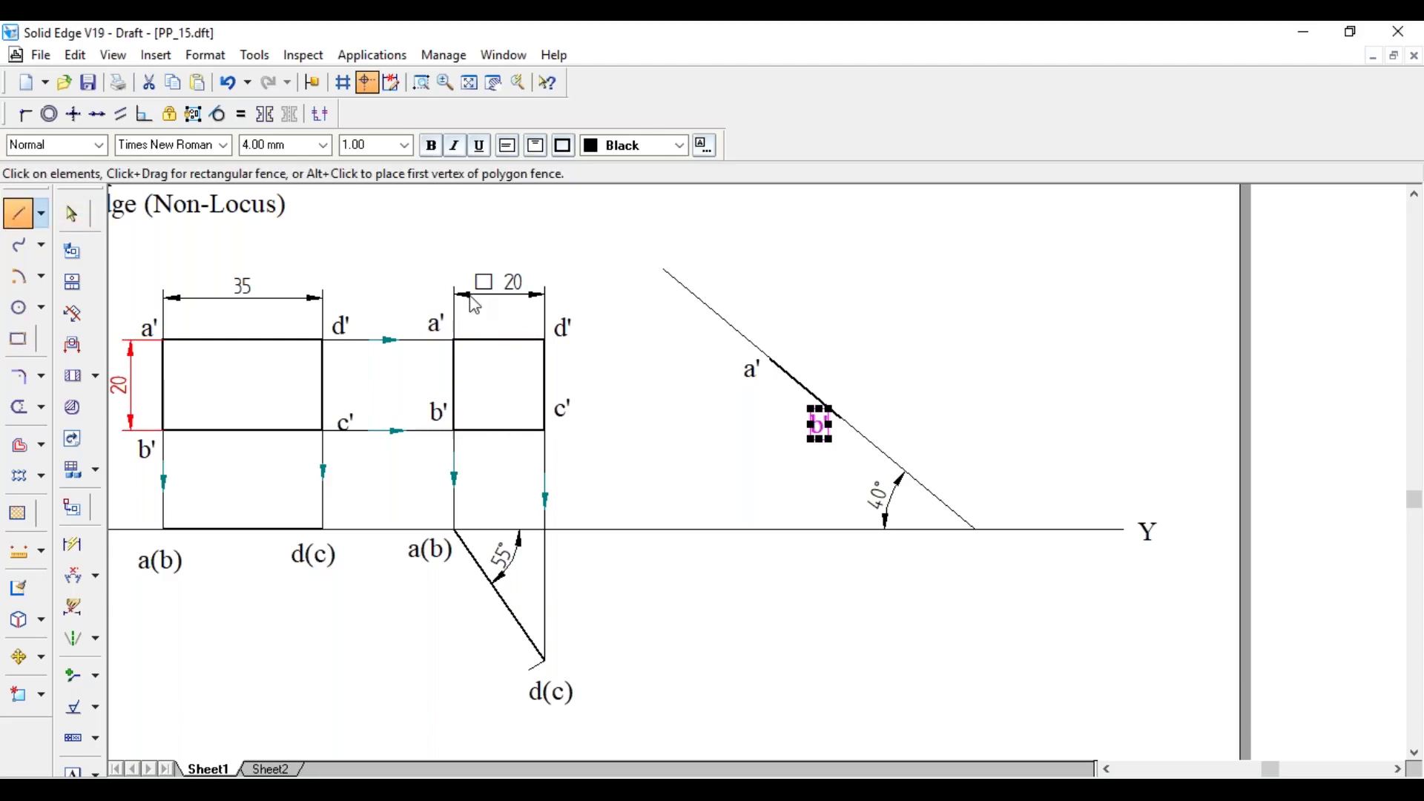
click(772, 360)
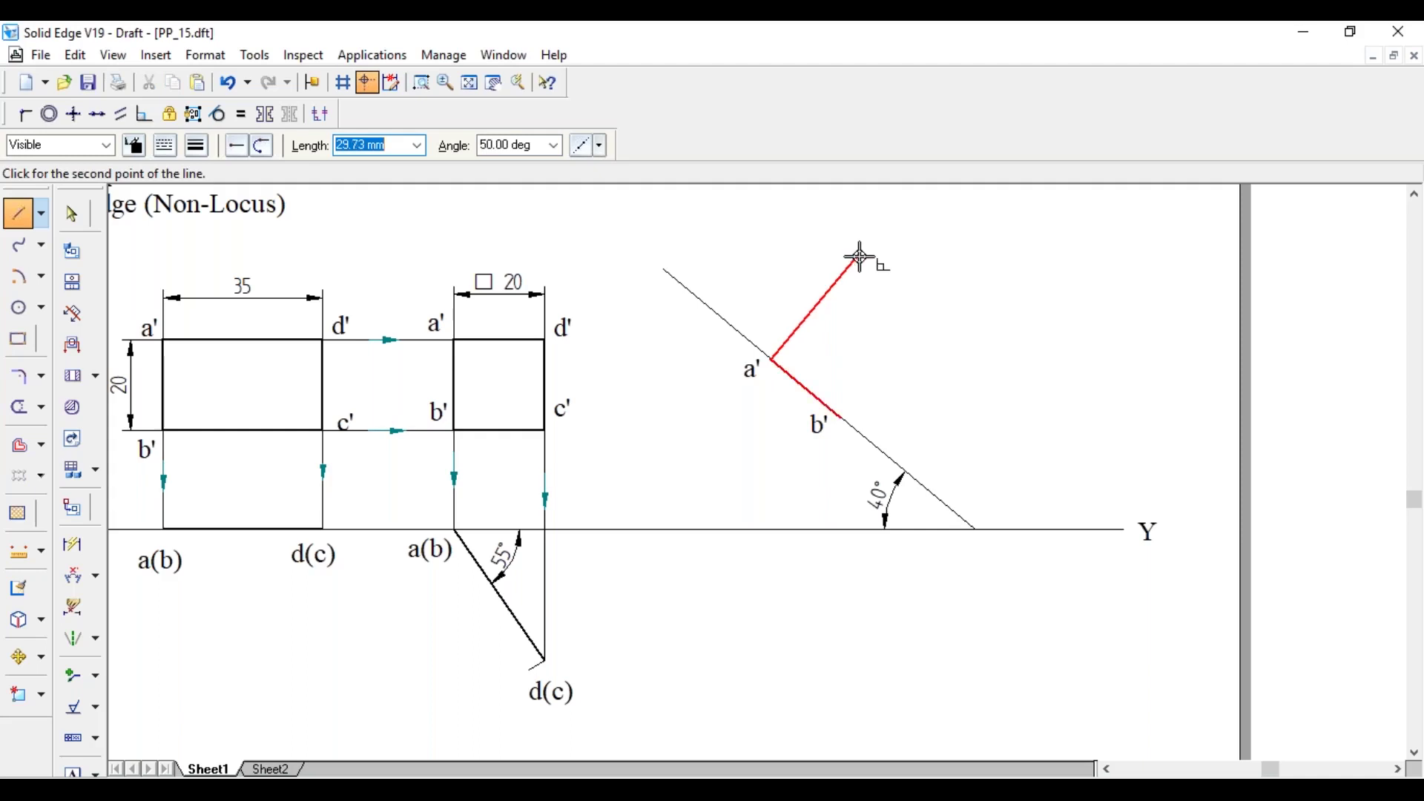
text(2)
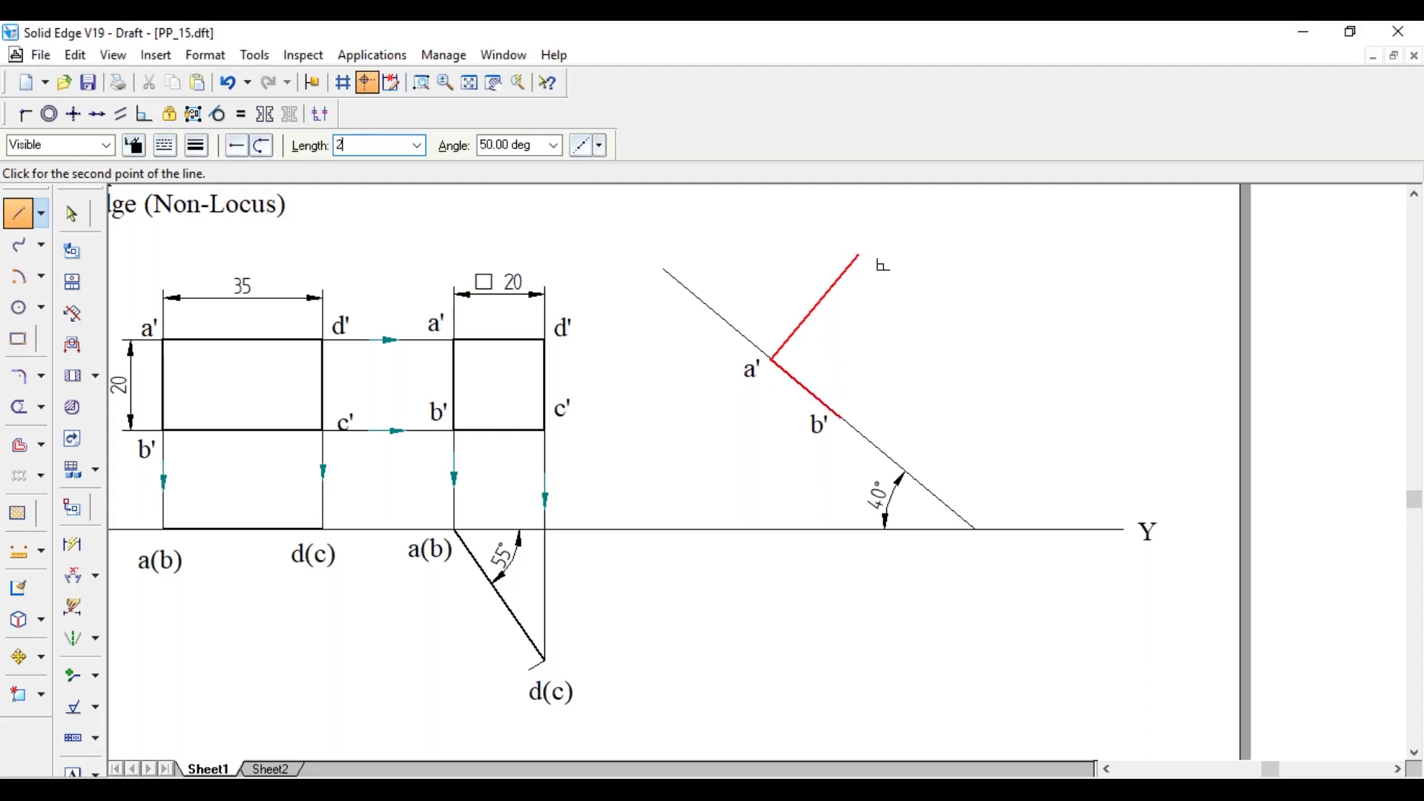
text(0)
key(Tab)
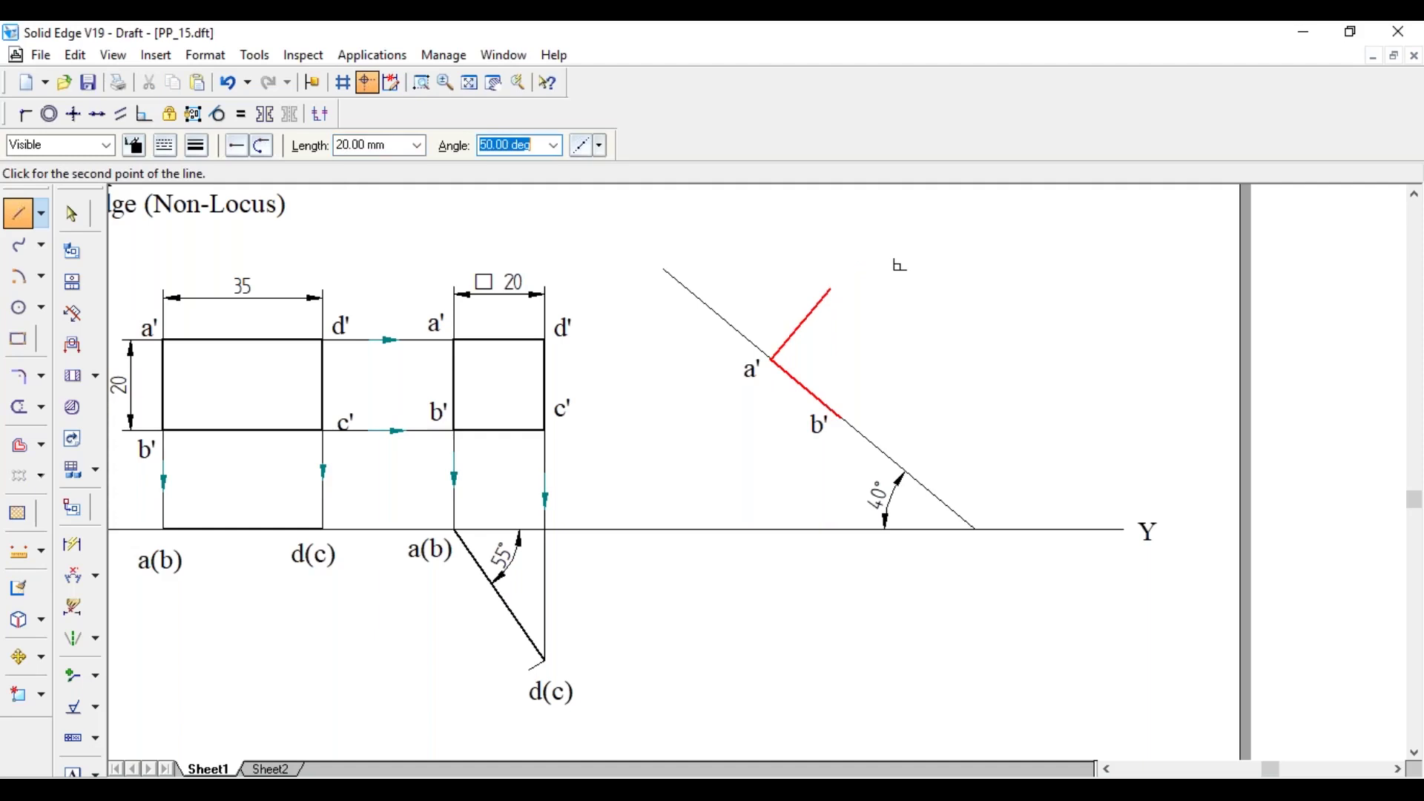
key(Return)
right_click(875, 303)
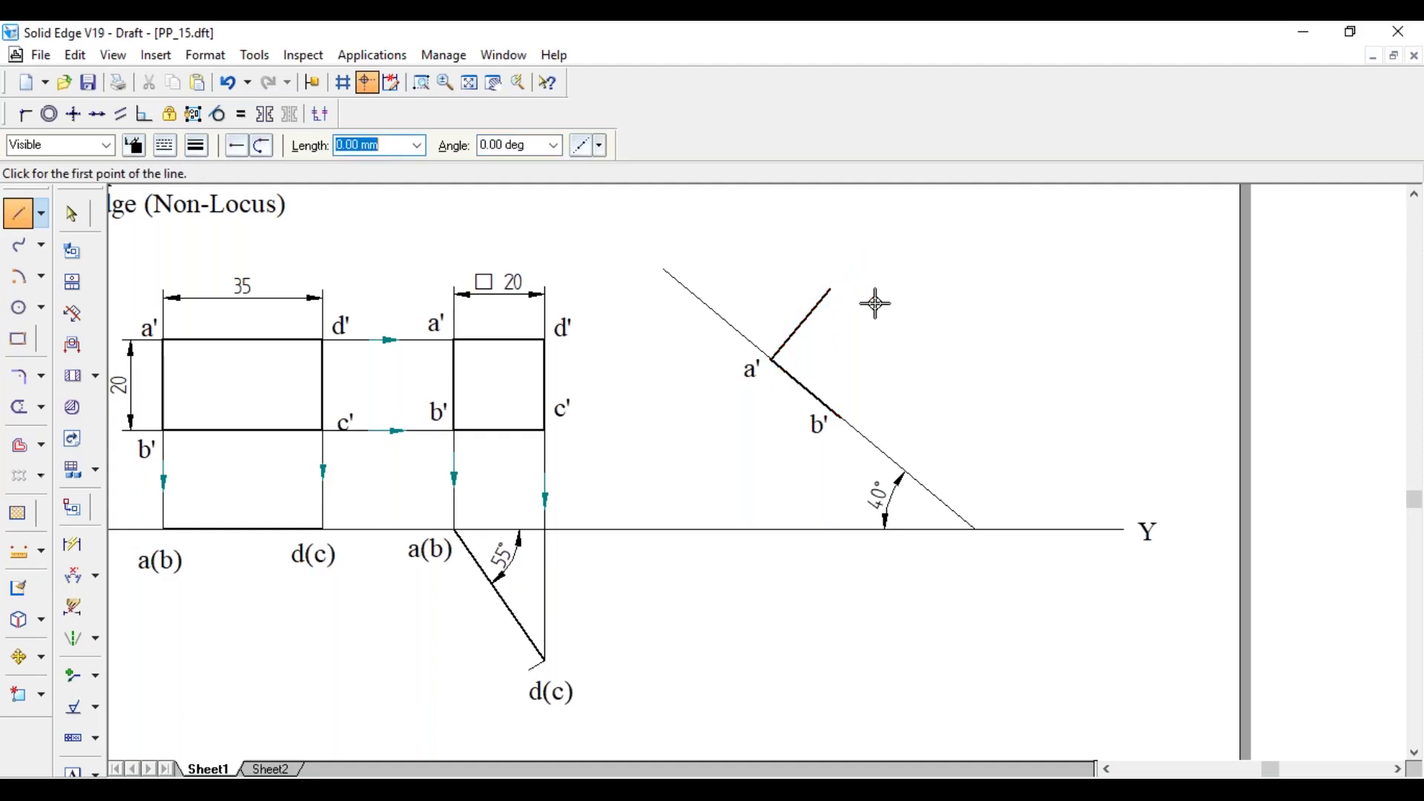
Step: Draw a 20 mm side at 50° from end b' and close the tilted square with its fourth side
click(842, 417)
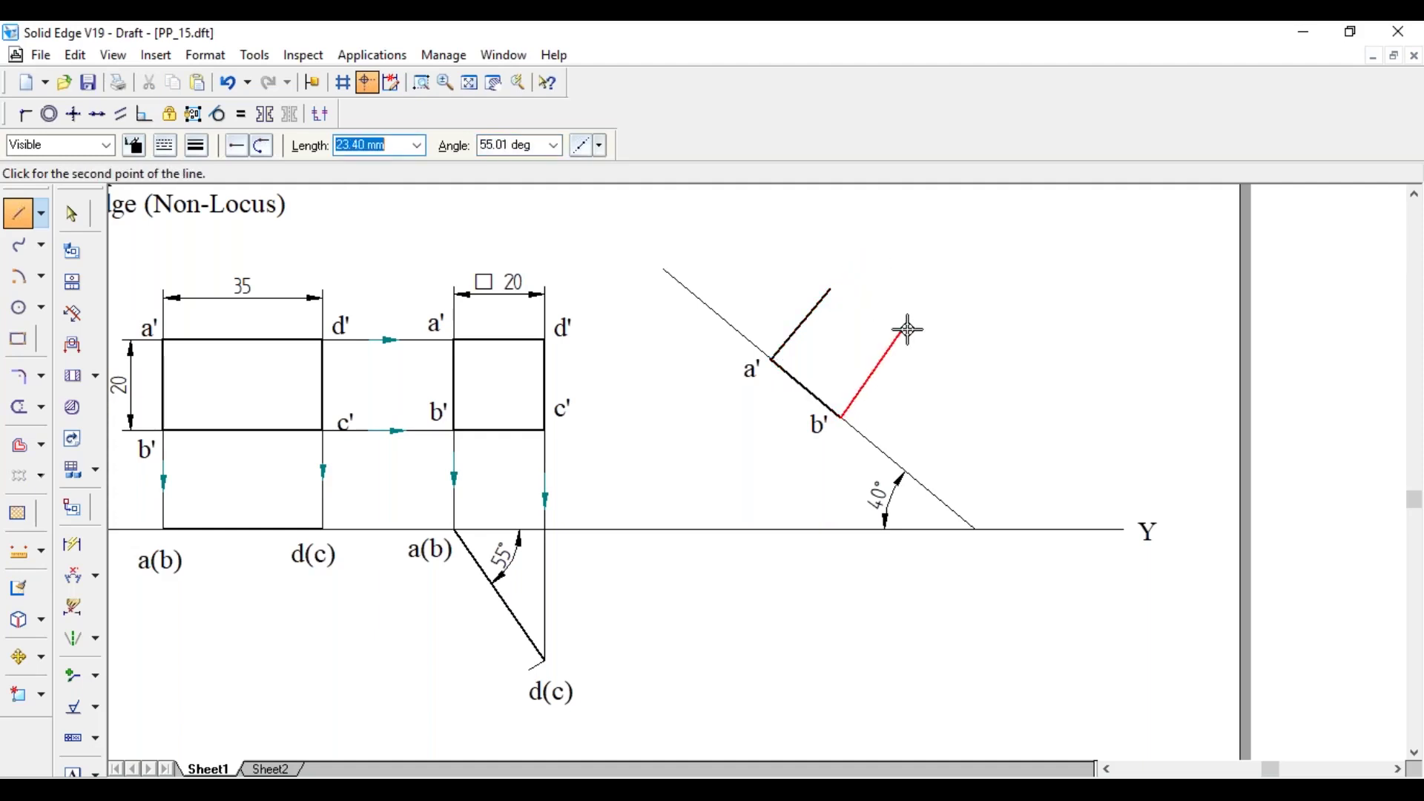
text(20)
key(Tab)
key(Tab)
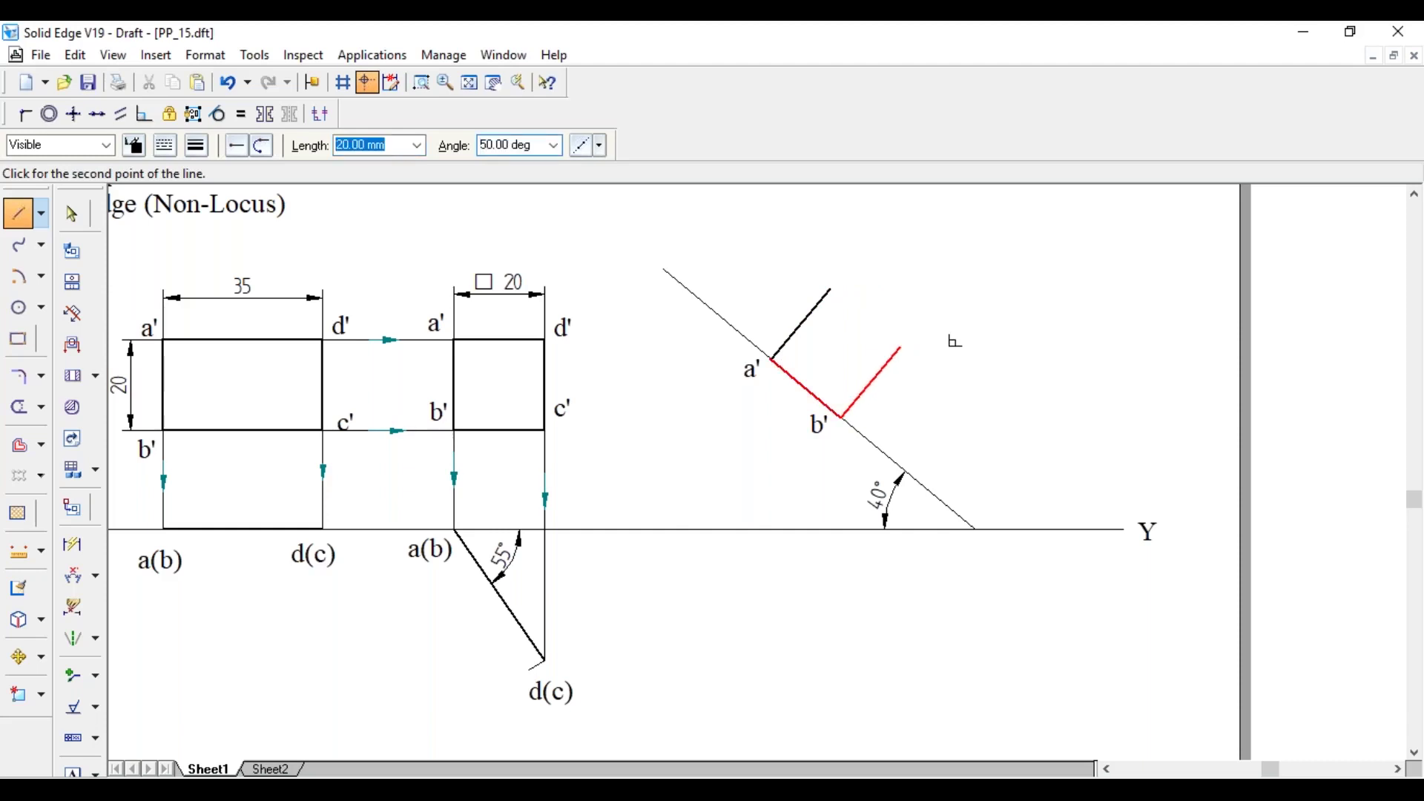
key(Return)
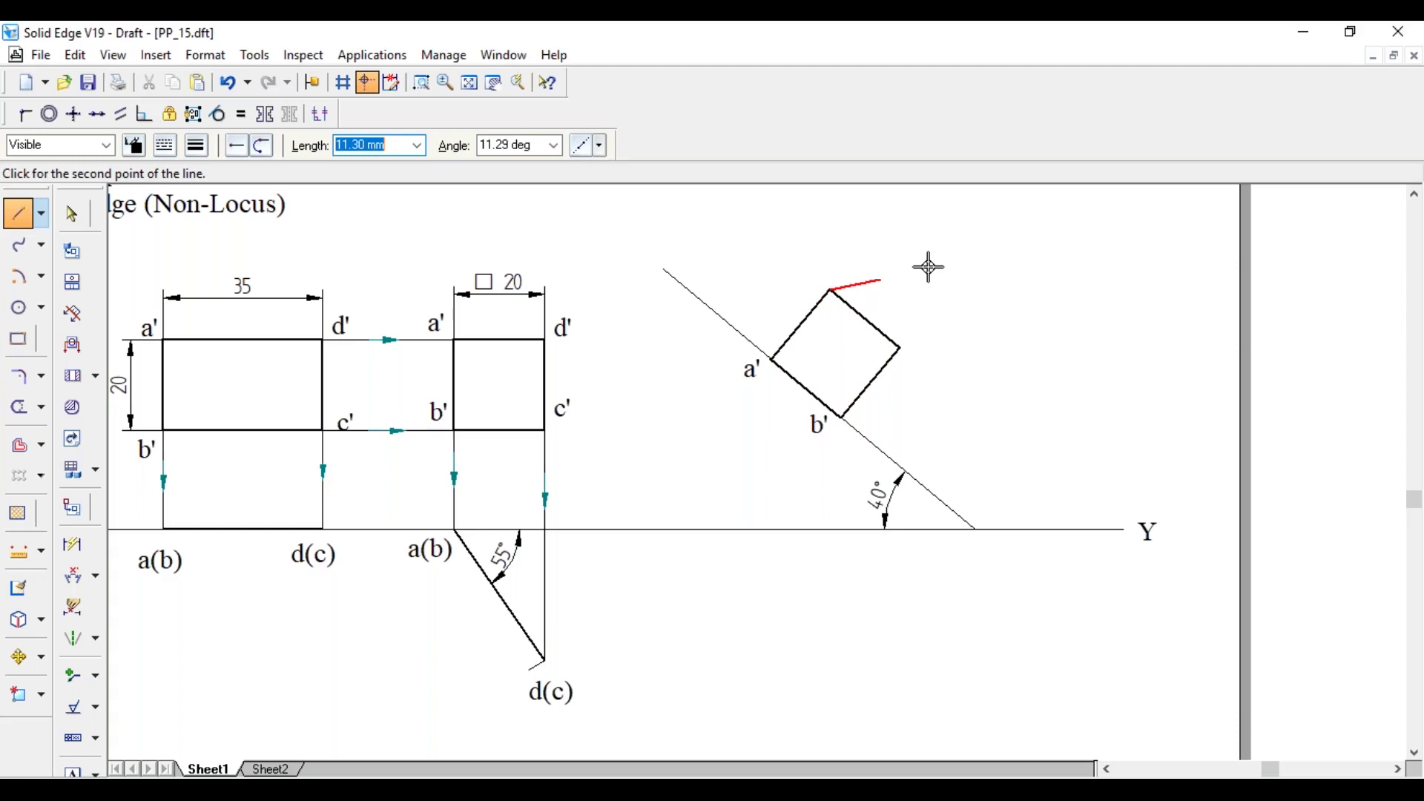
key(Escape)
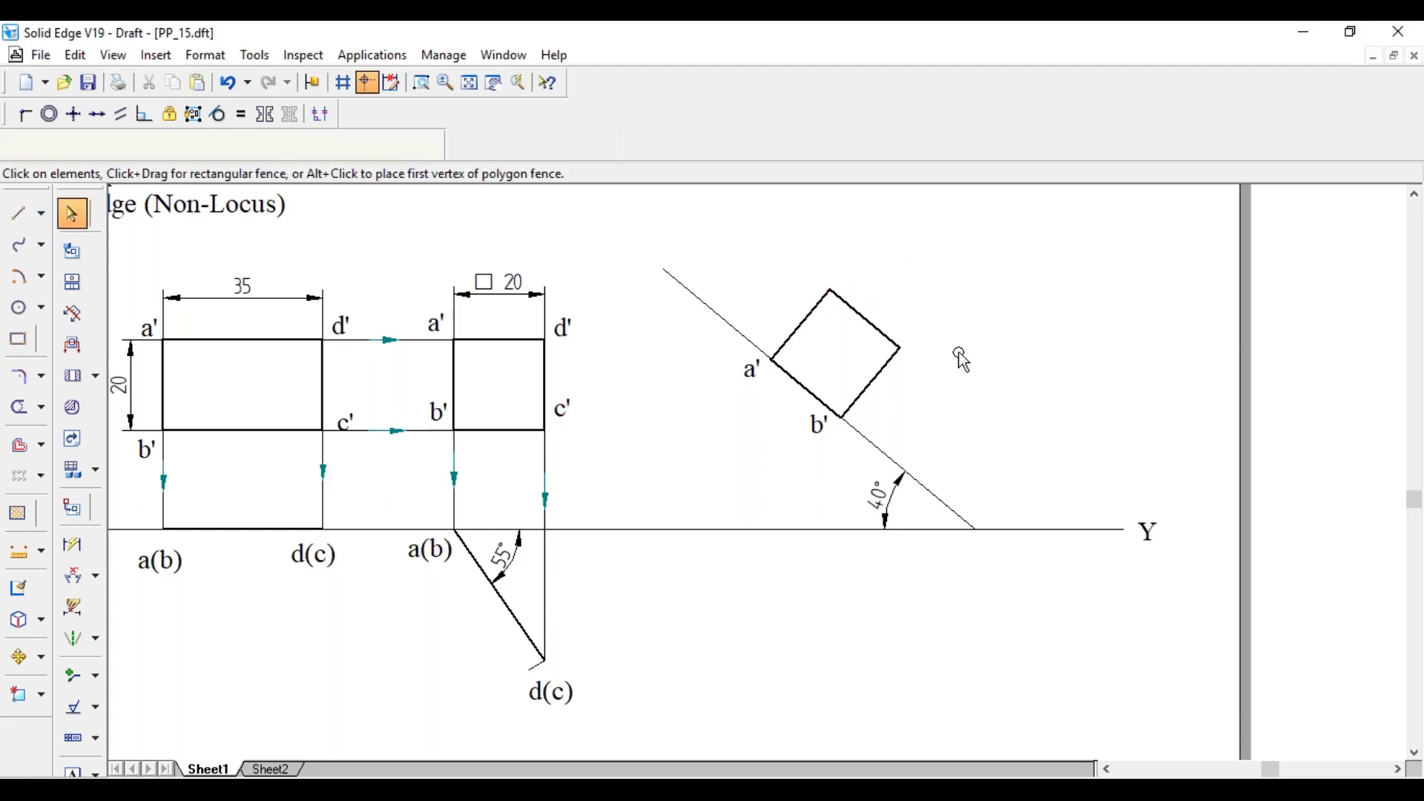
Step: Copy the labels c' and d' from the upright square to the two upper corners of the tilted square
text(c')
click(935, 338)
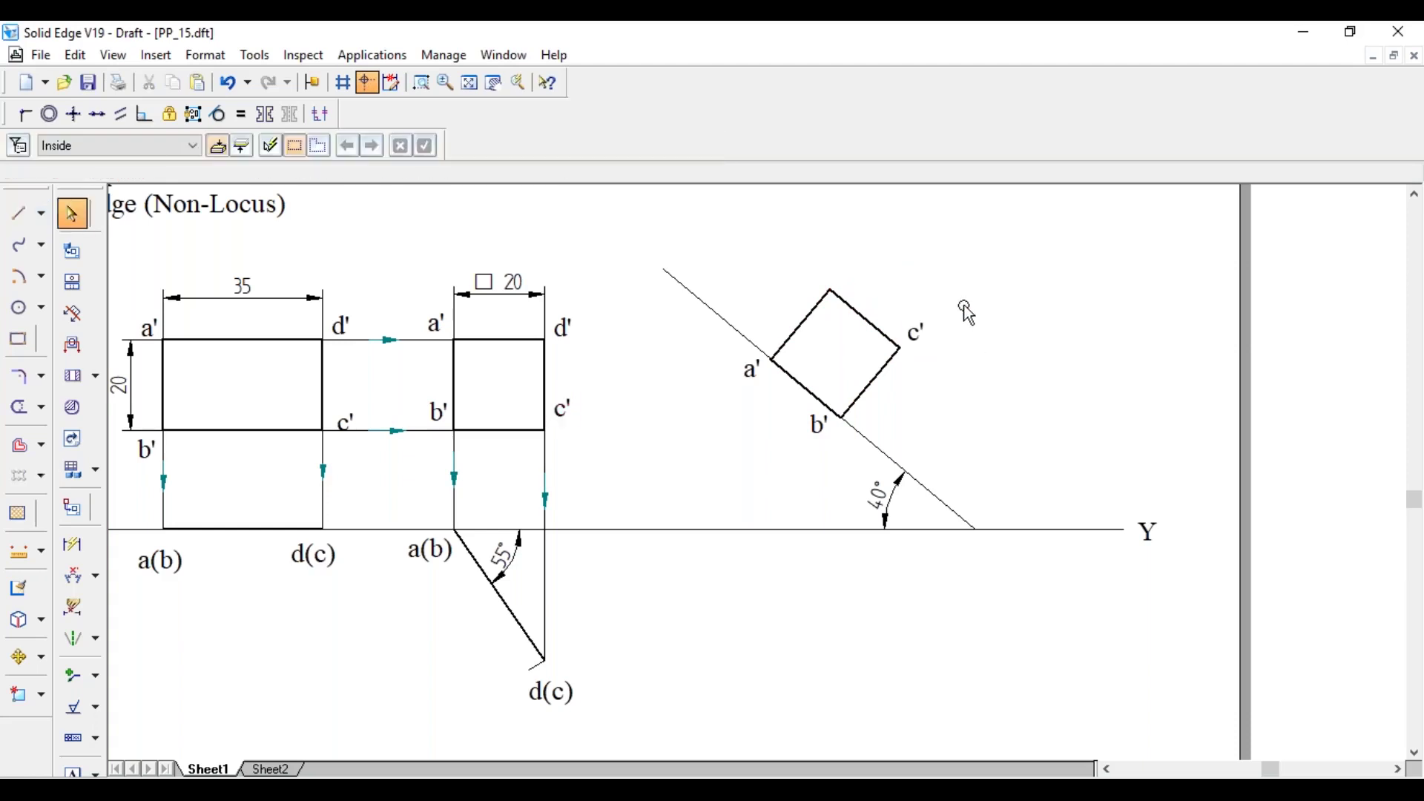
click(571, 329)
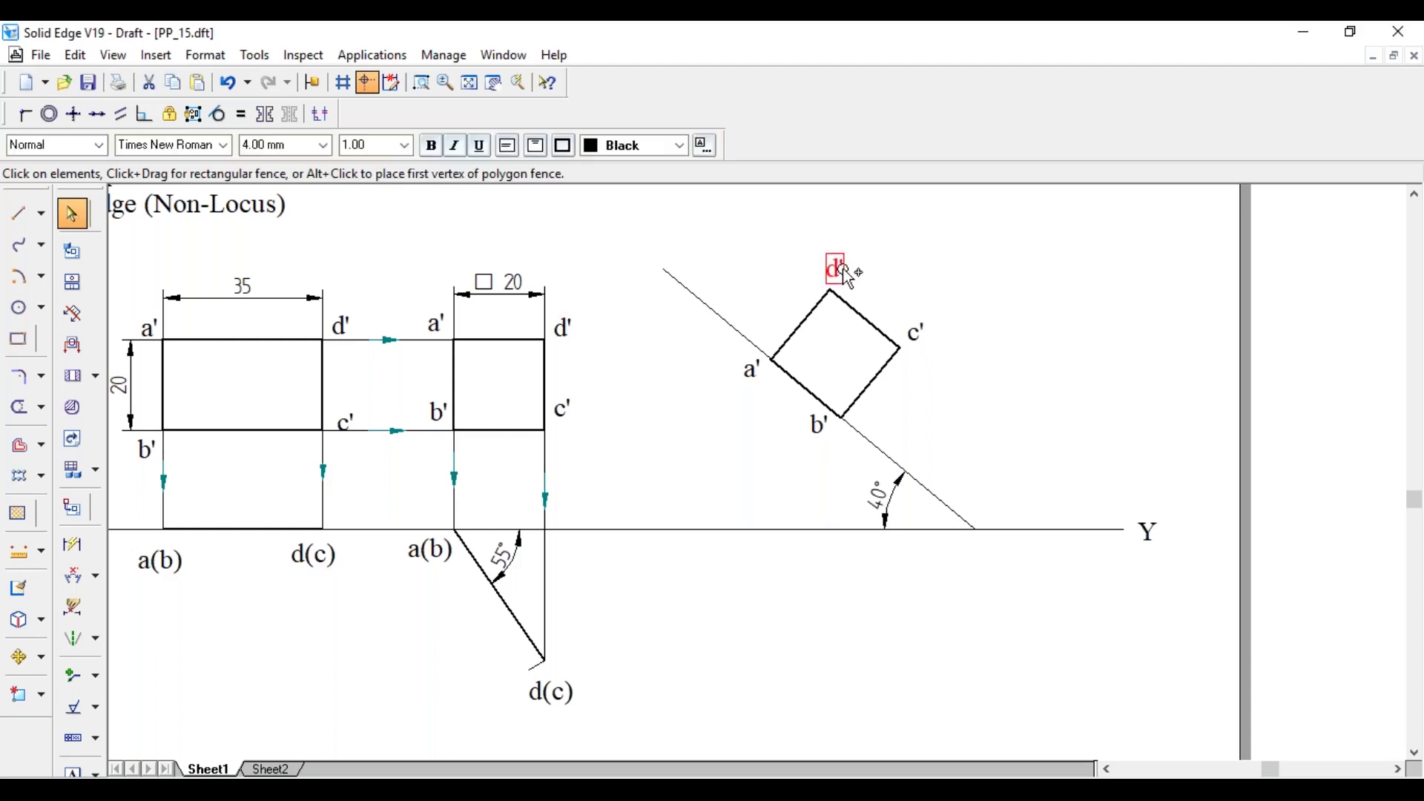
click(839, 268)
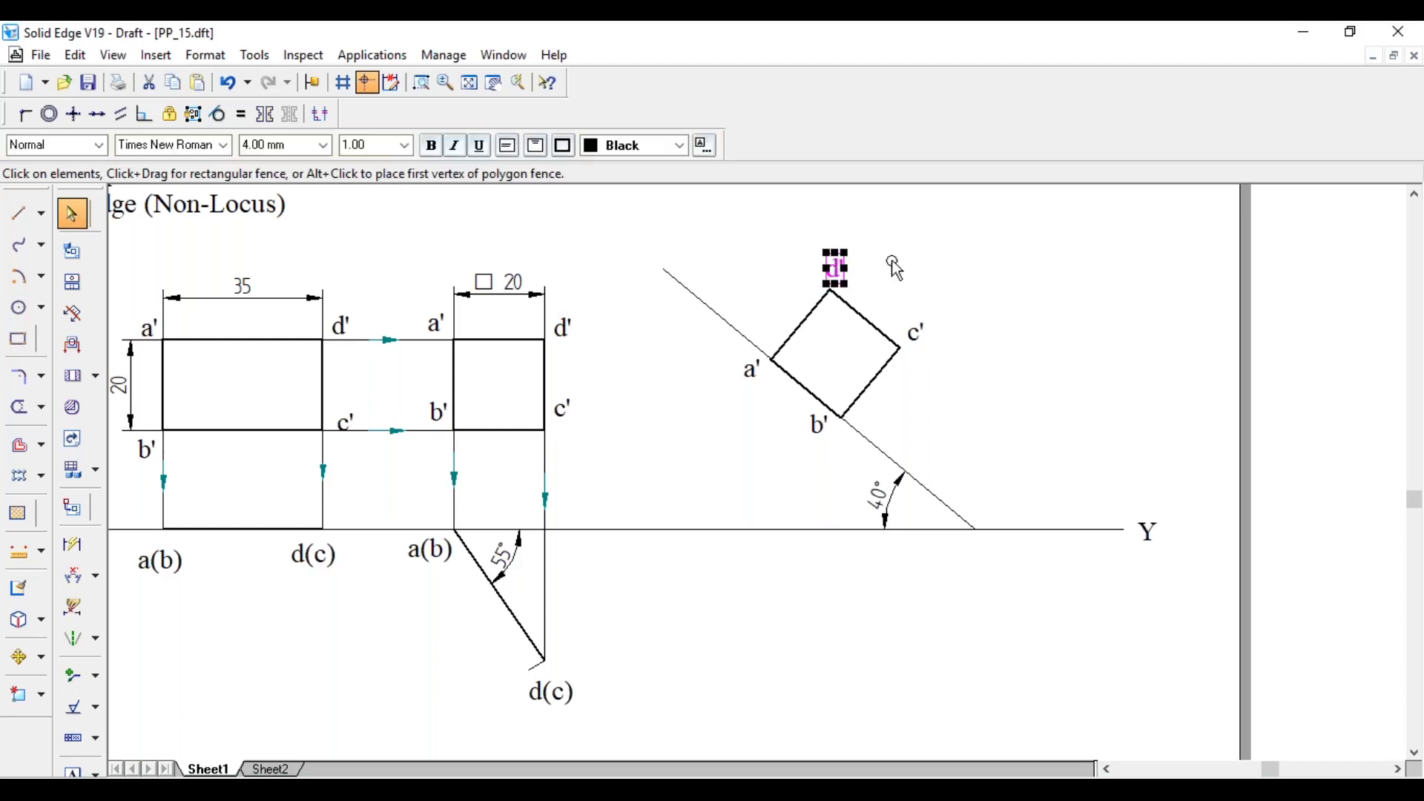
click(823, 437)
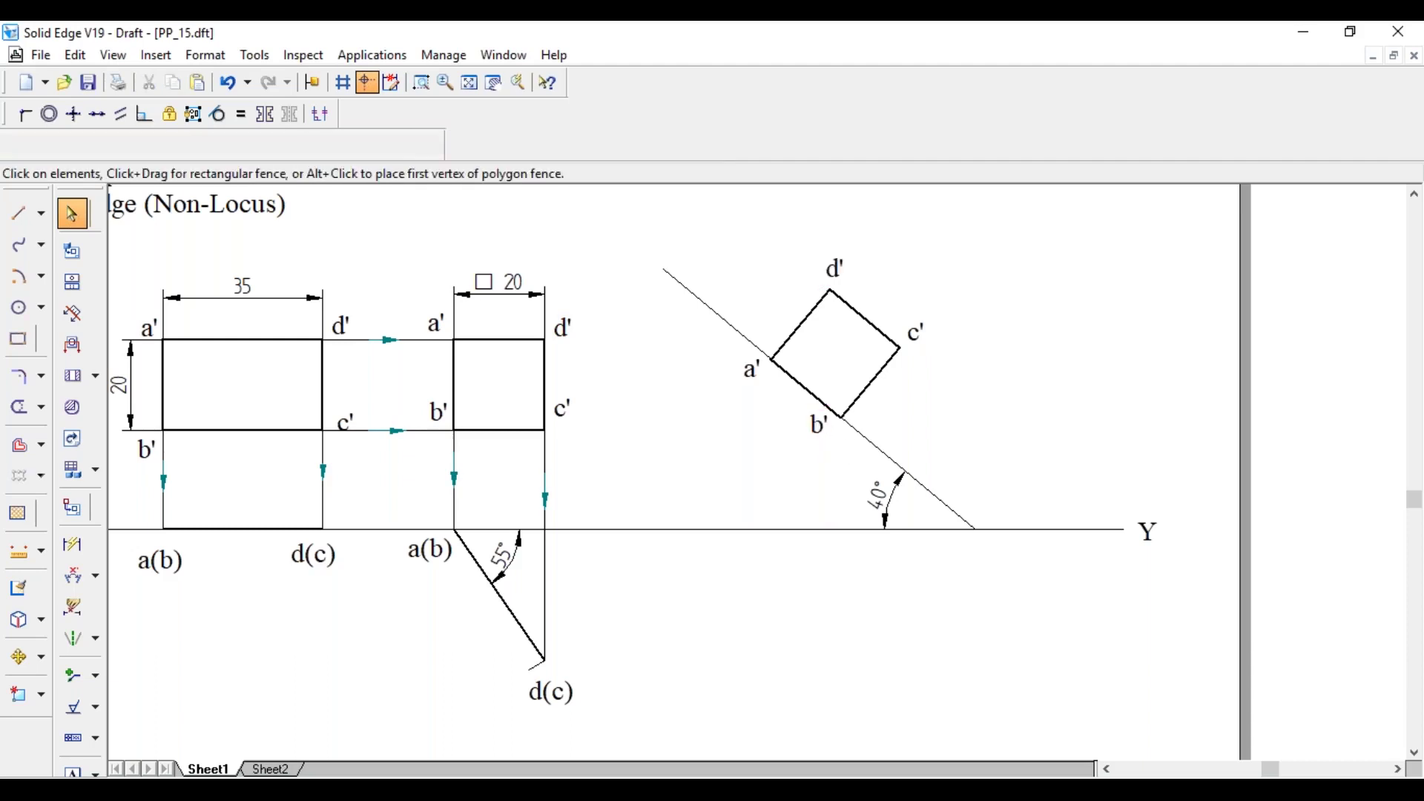
Step: Move the tilted square's b' label to the right of its corner and shift the a' label closer to its corner
click(841, 456)
key(ctrl+v)
drag(875, 424, 875, 424)
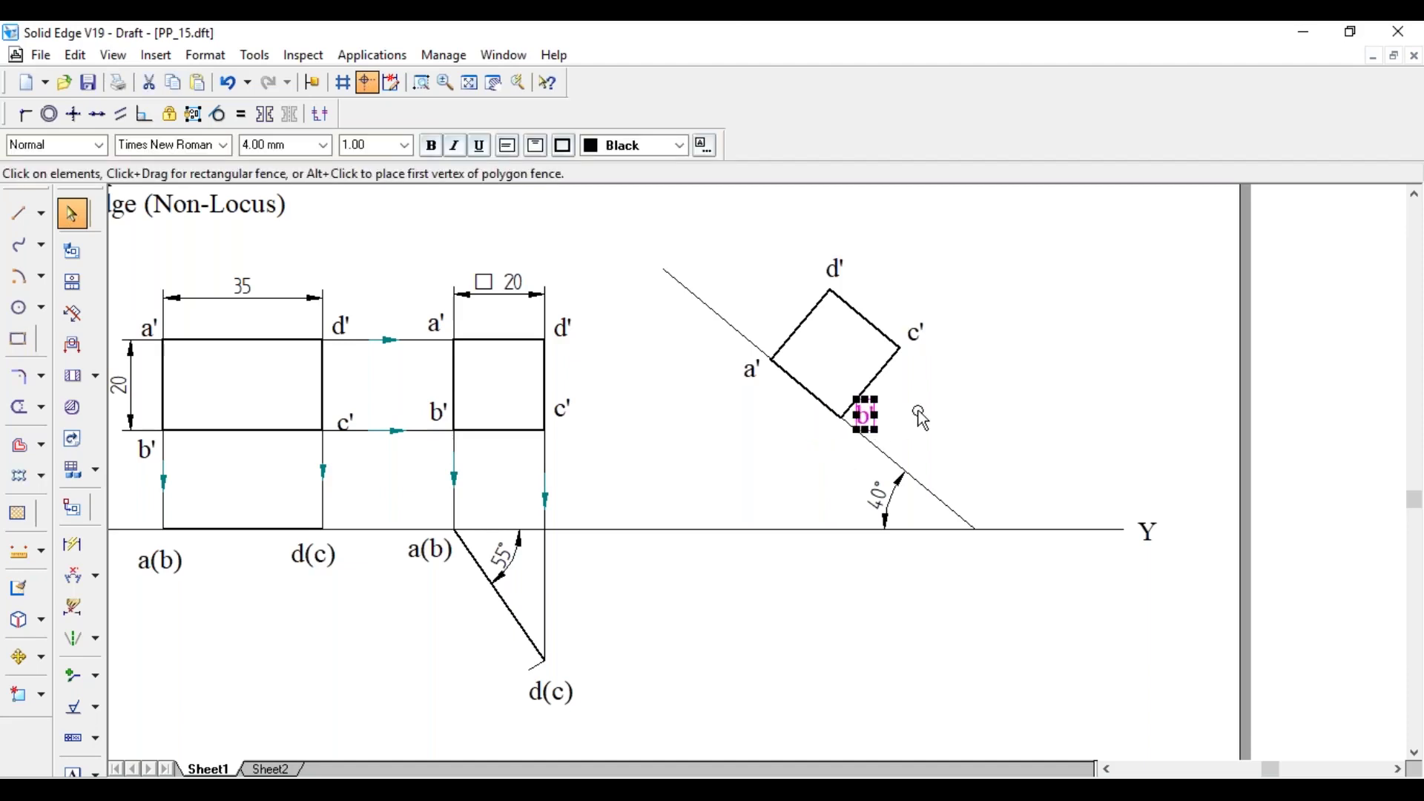
click(918, 412)
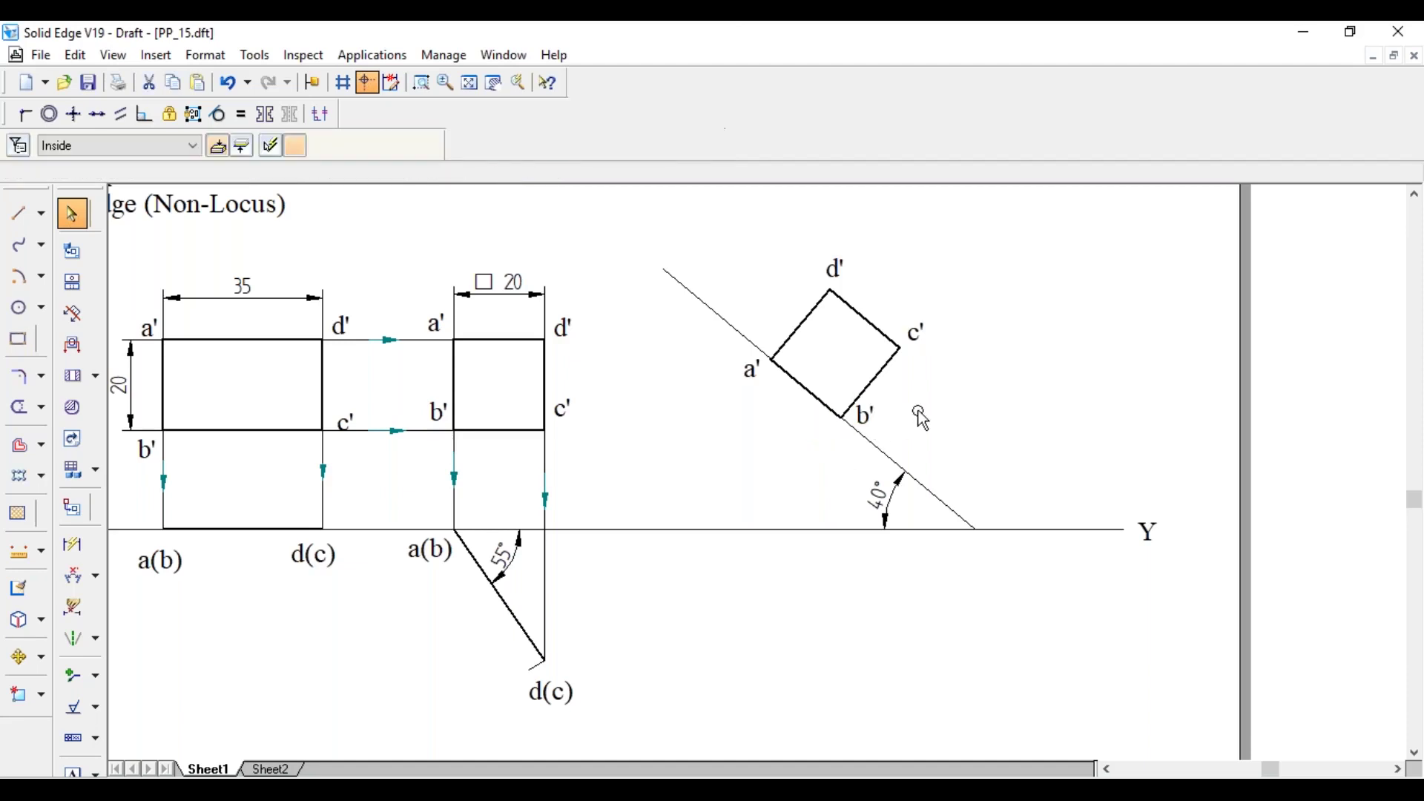
click(749, 366)
click(772, 308)
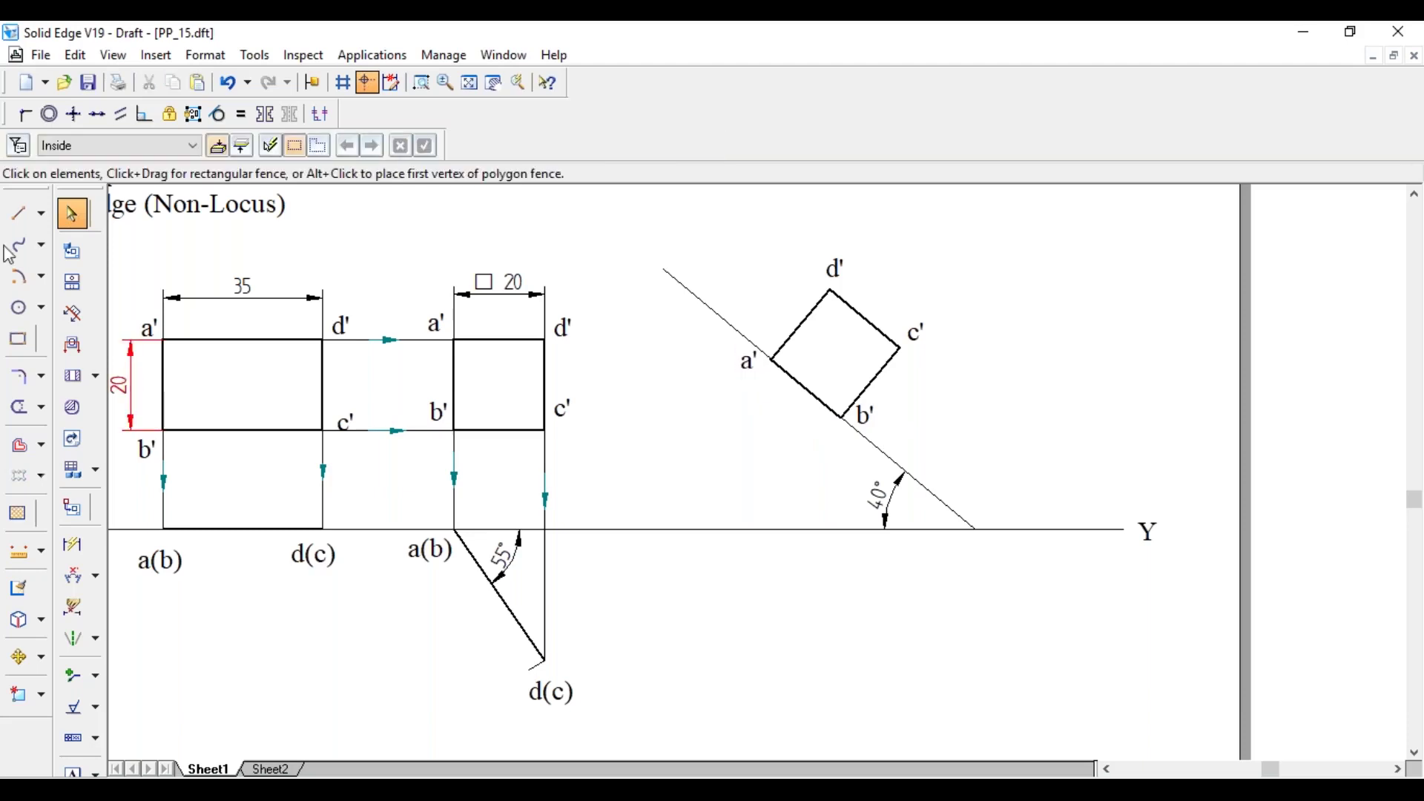
Step: Draw 0.13 mm wide vertical projectors from corners a' and b' of the tilted square down to the XY line
click(18, 221)
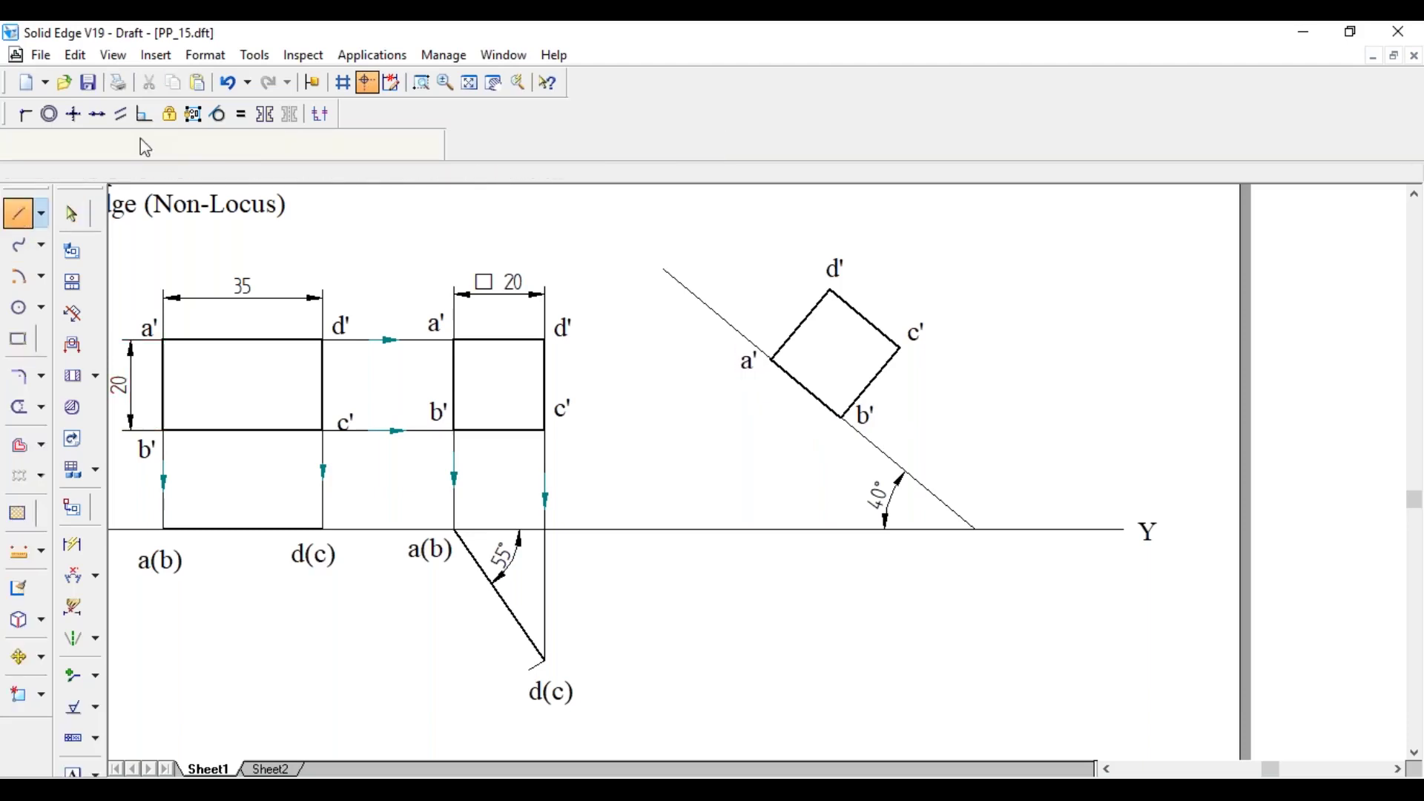
click(198, 152)
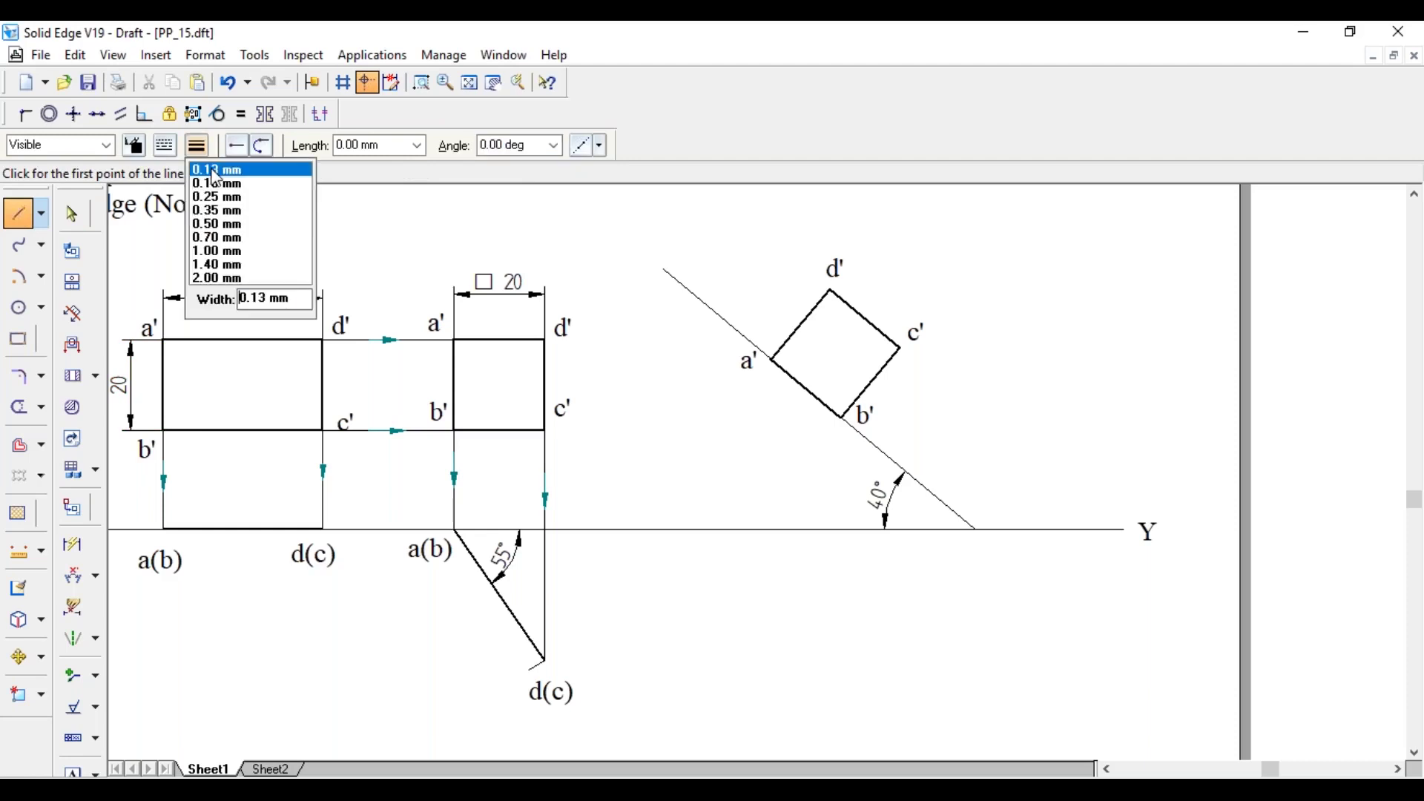
click(223, 169)
click(771, 360)
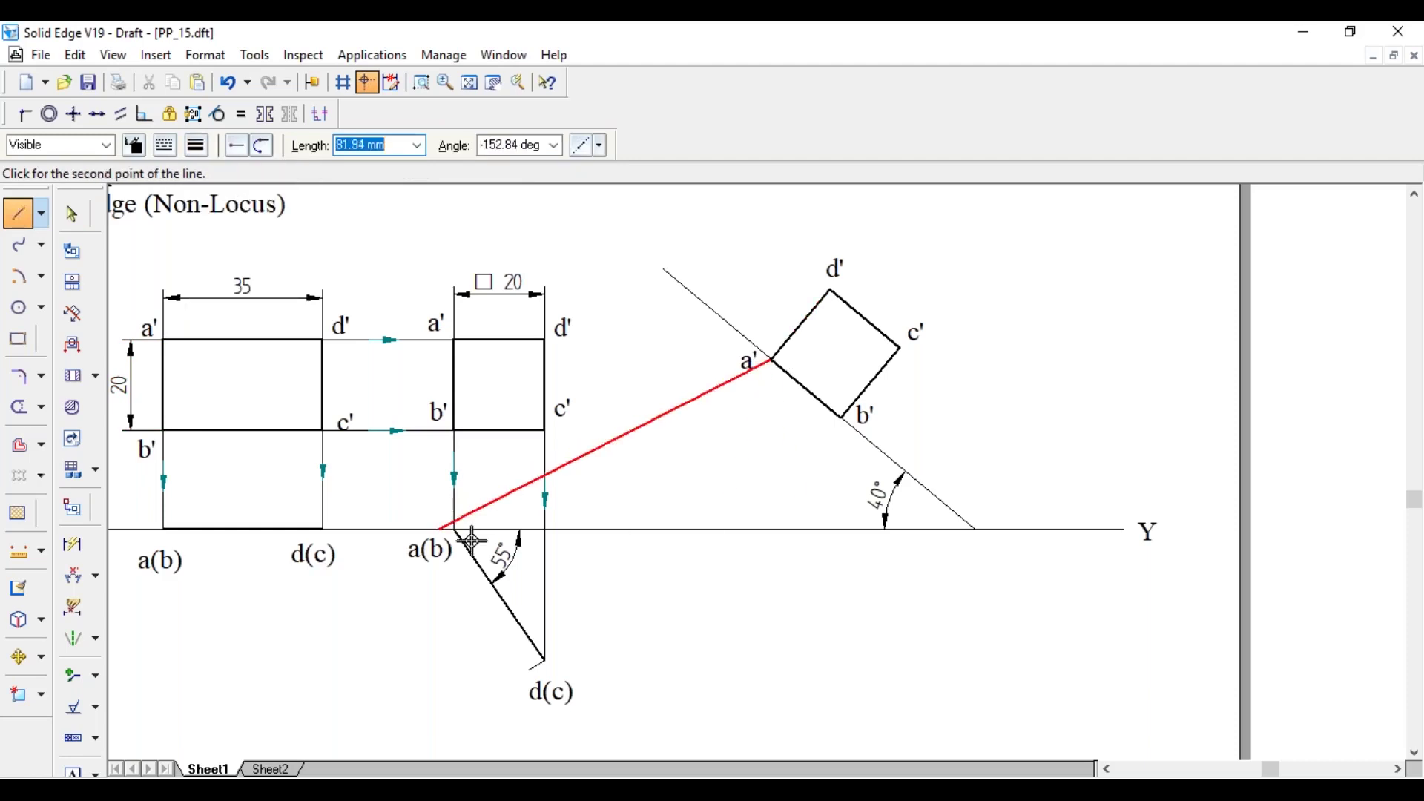
click(772, 529)
right_click(814, 403)
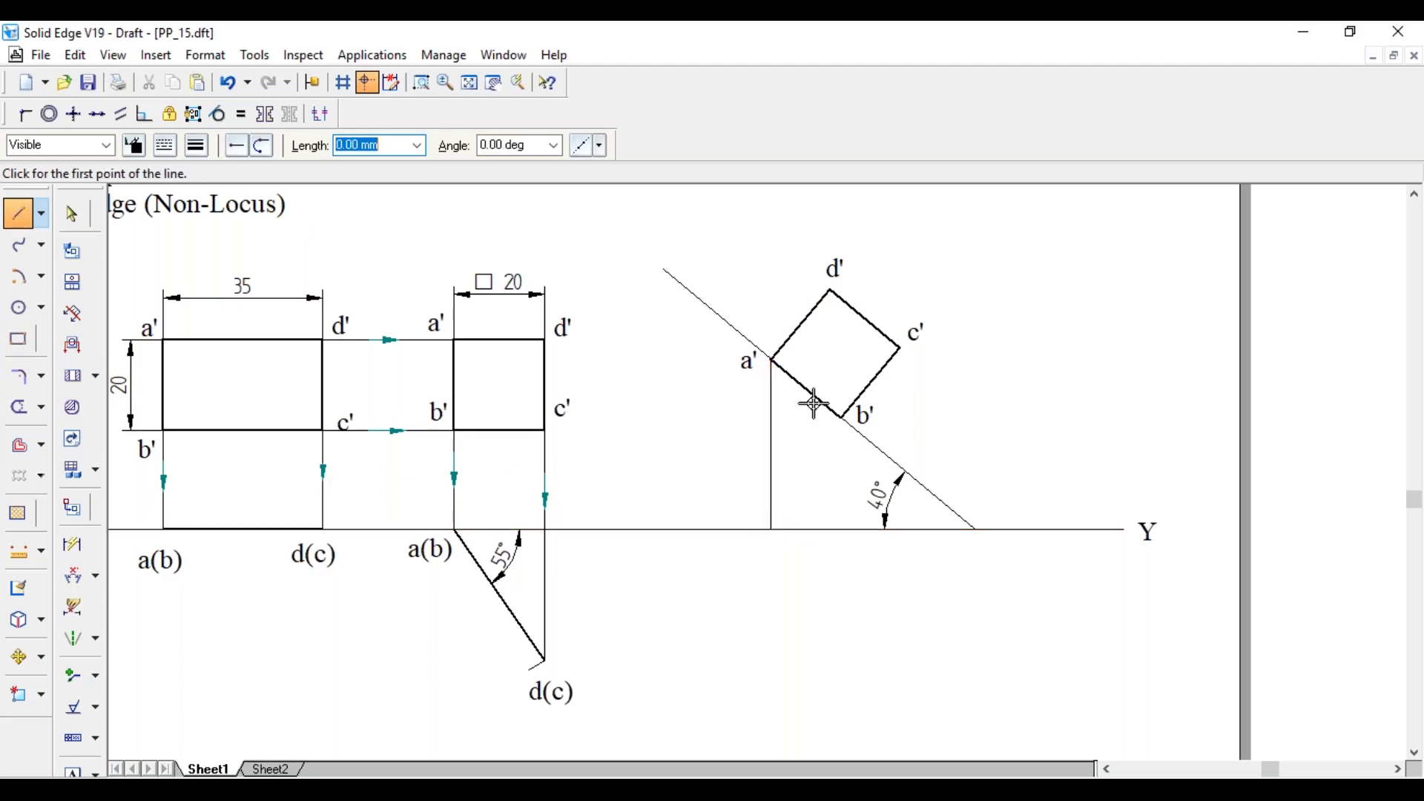
click(841, 417)
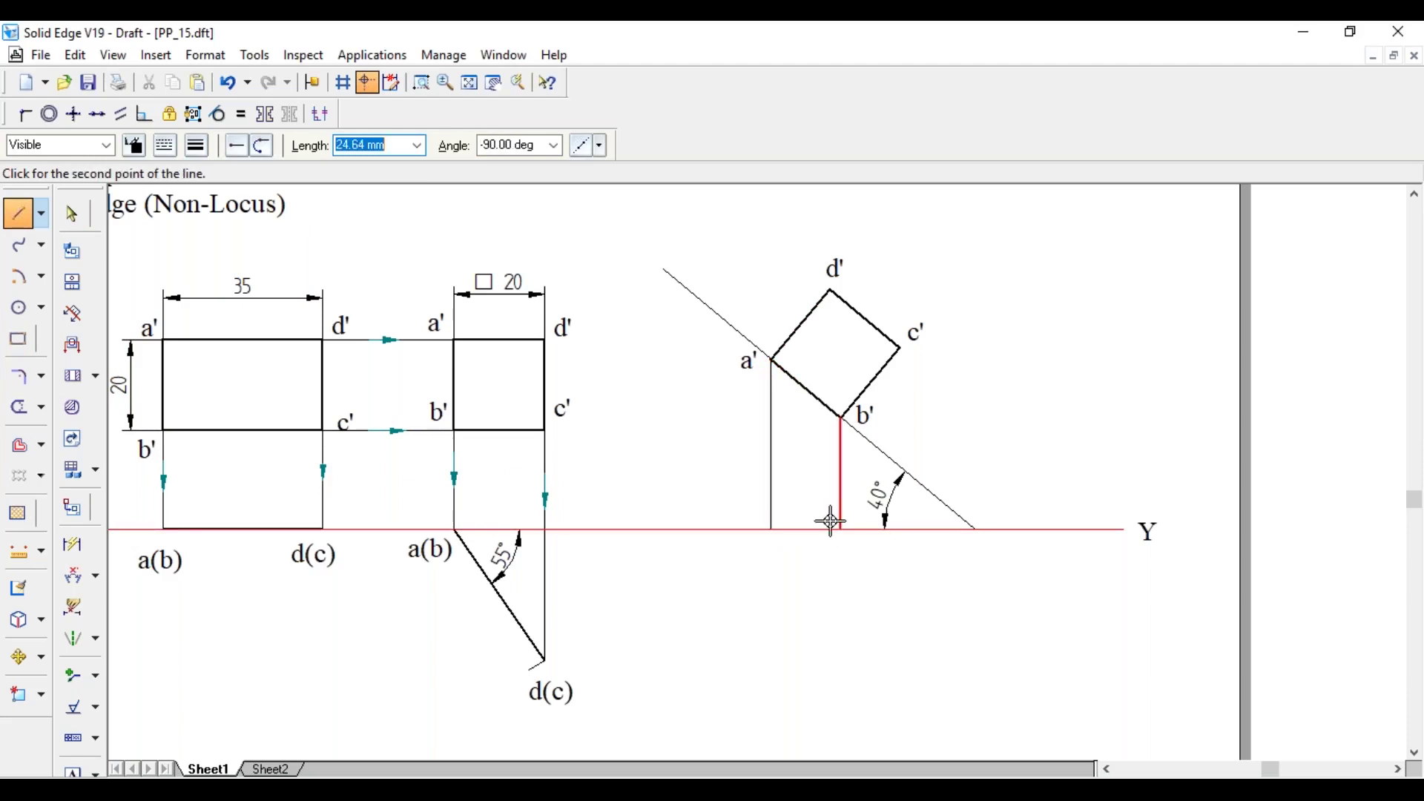
click(831, 522)
right_click(804, 504)
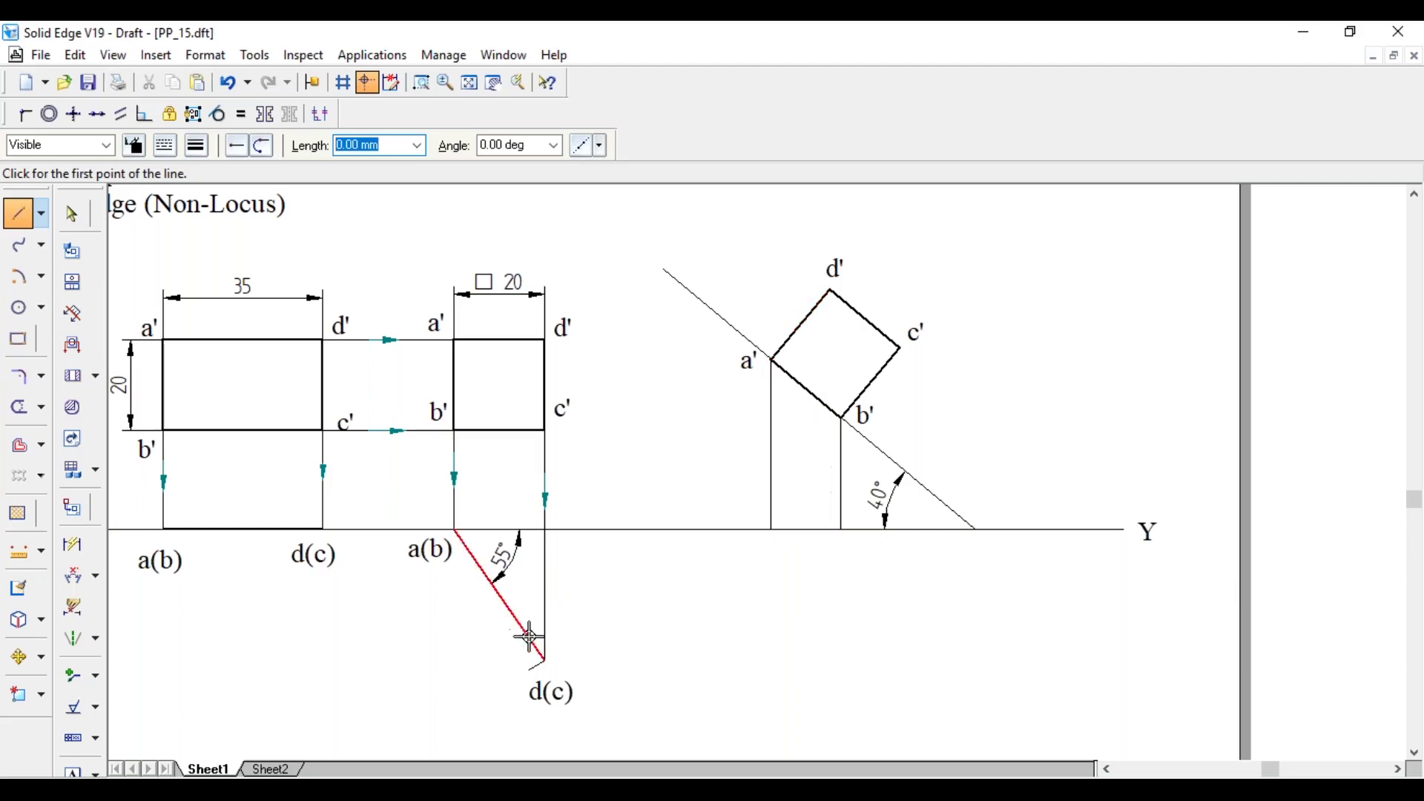
Step: Draw a horizontal projector about 98 mm long from d(c), and drop vertical projectors from c' and d' onto it
click(543, 662)
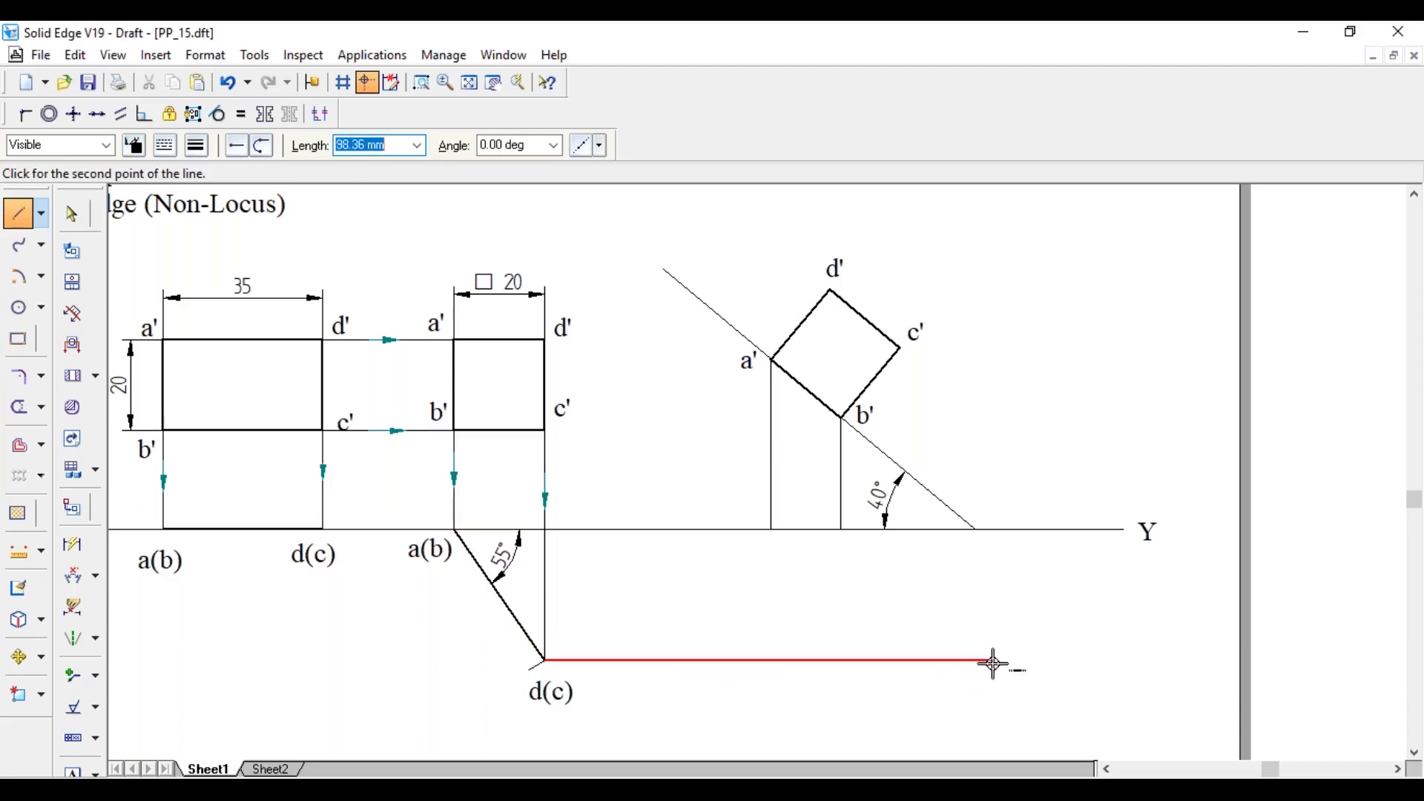
click(994, 660)
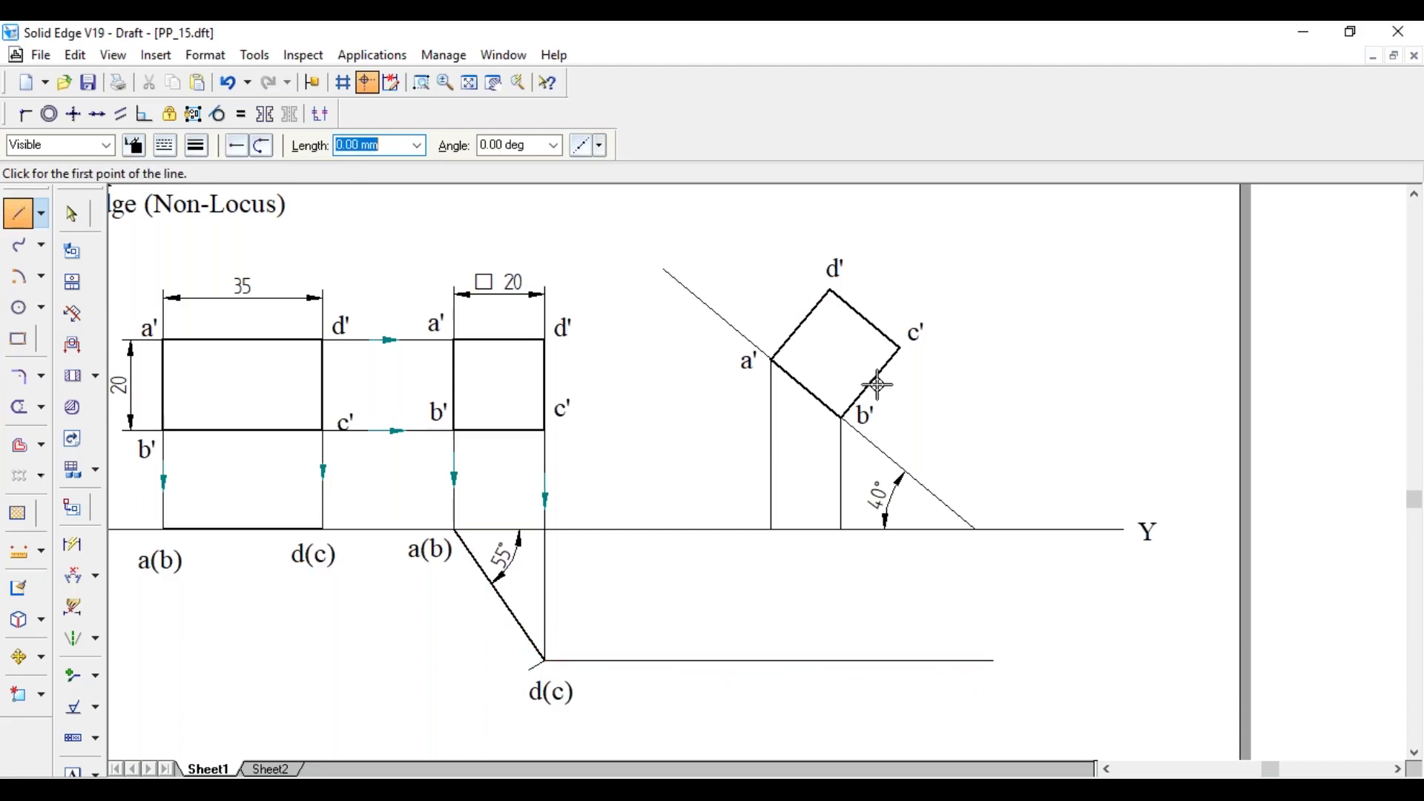
click(901, 348)
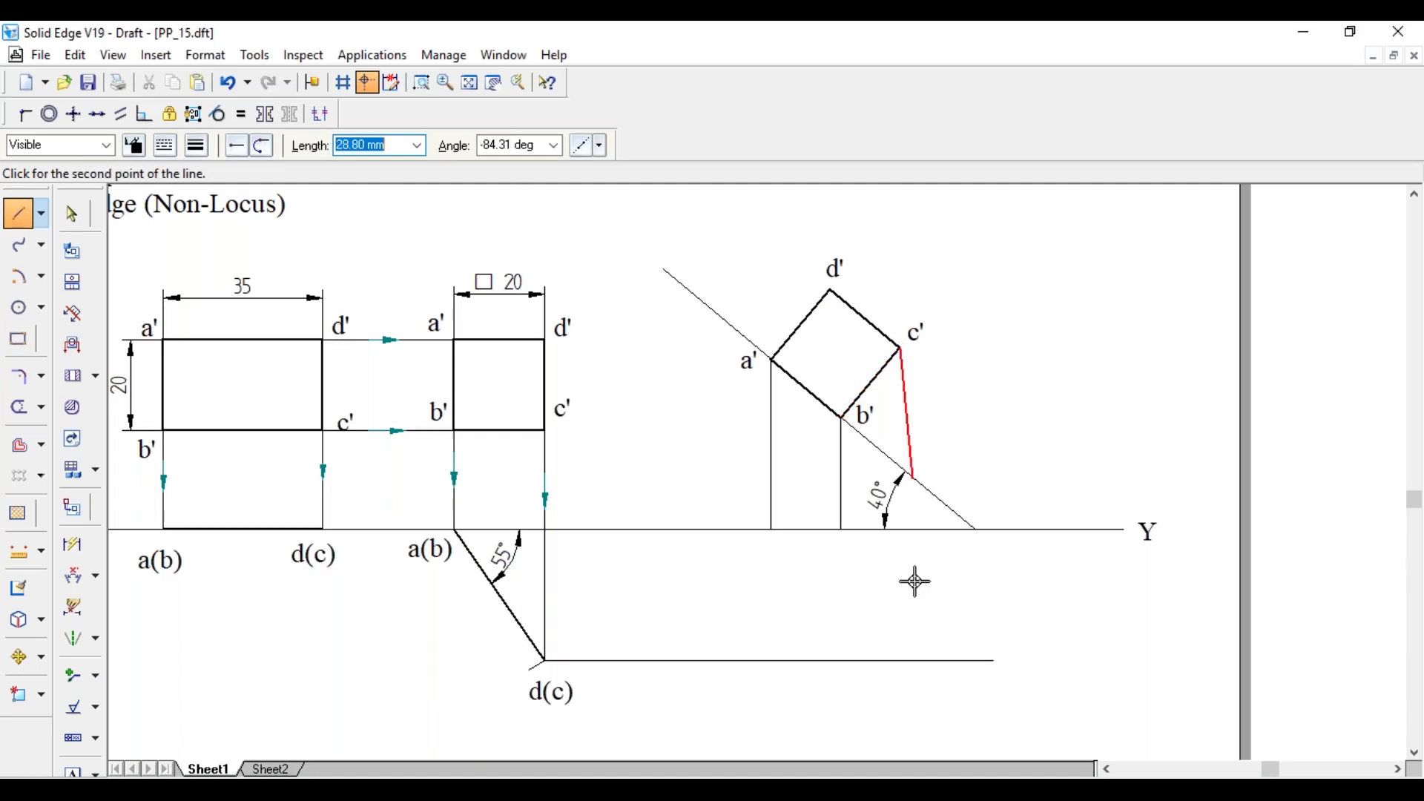
click(901, 660)
click(831, 291)
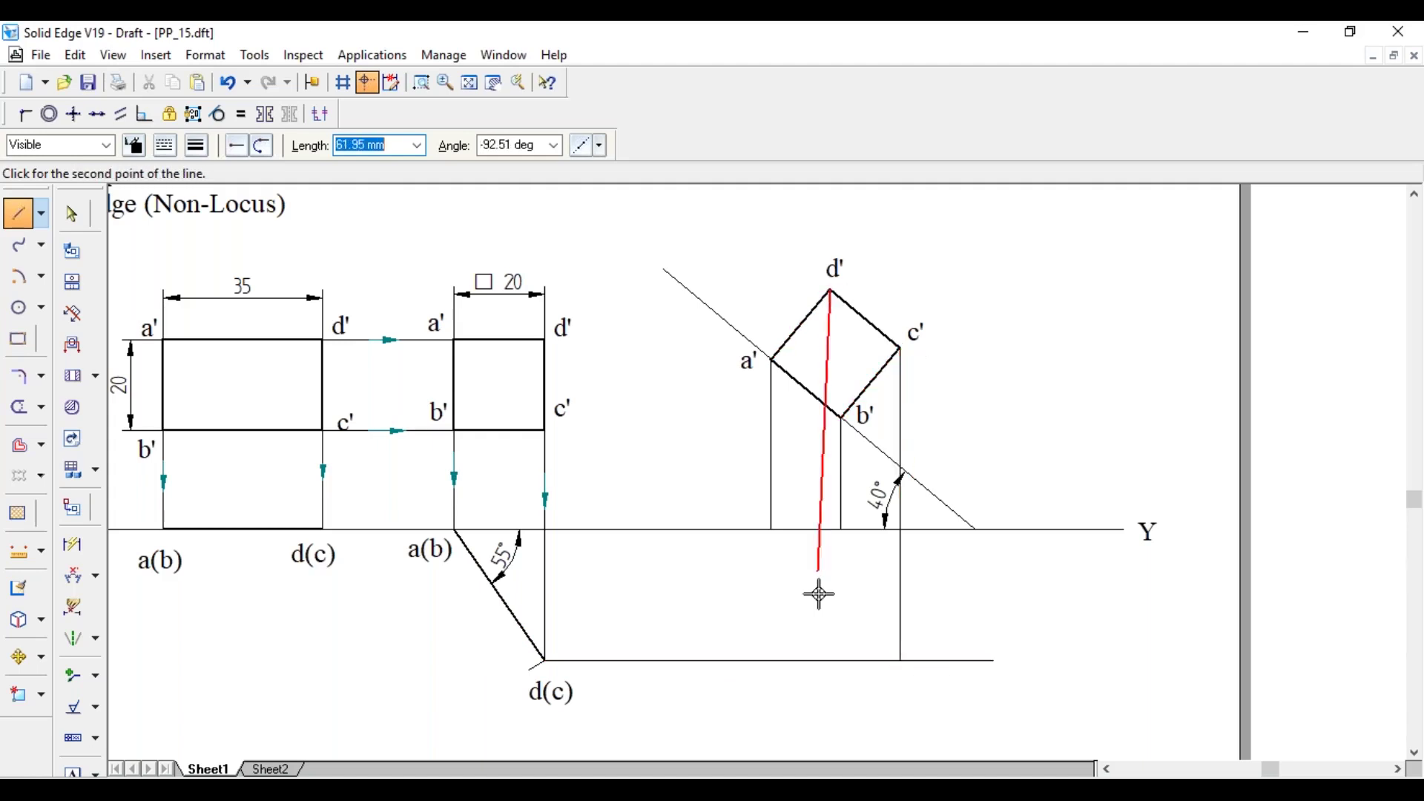
click(830, 660)
key(Escape)
key(Escape)
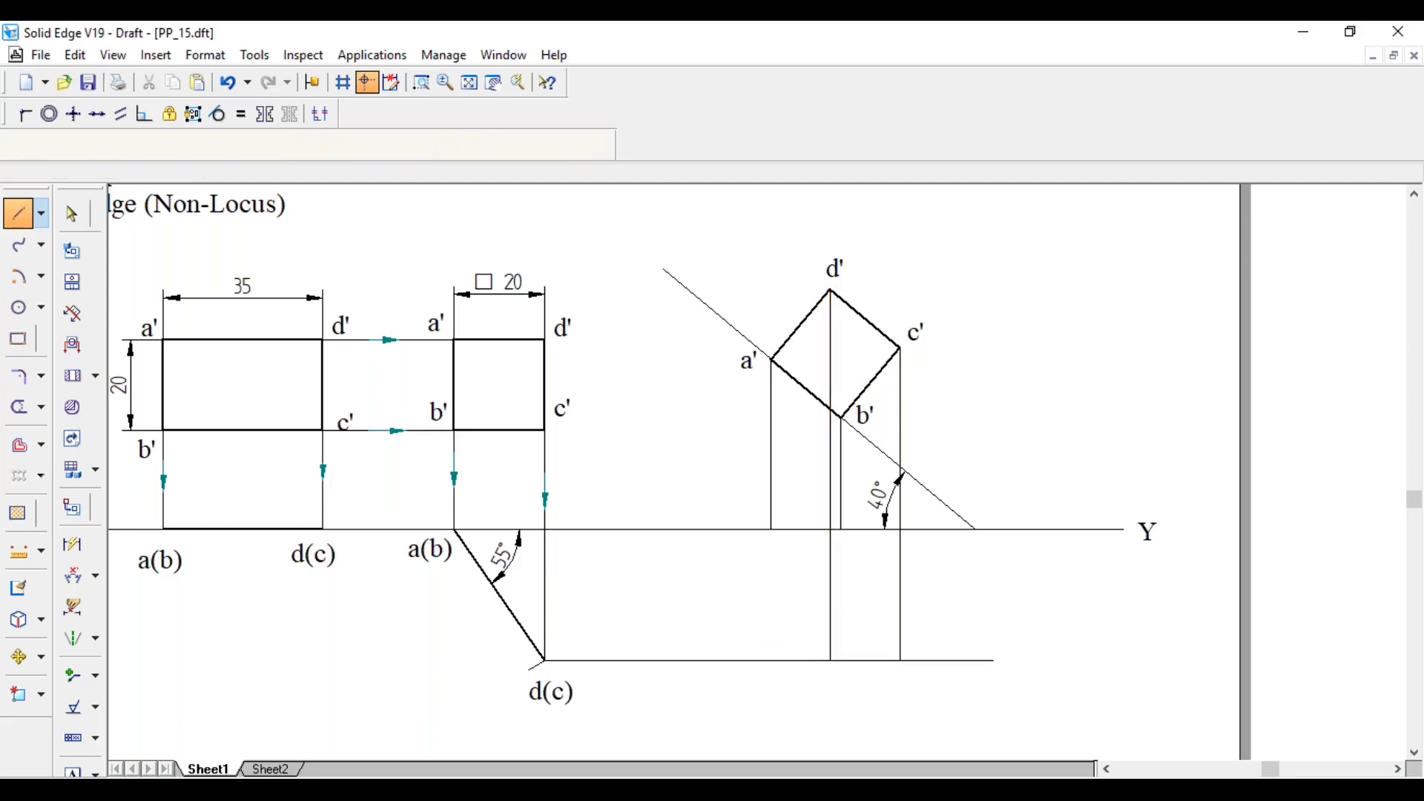
Step: Trim the horizontal projector's excess beyond the vertical projector from c'
click(20, 408)
drag(927, 660, 930, 659)
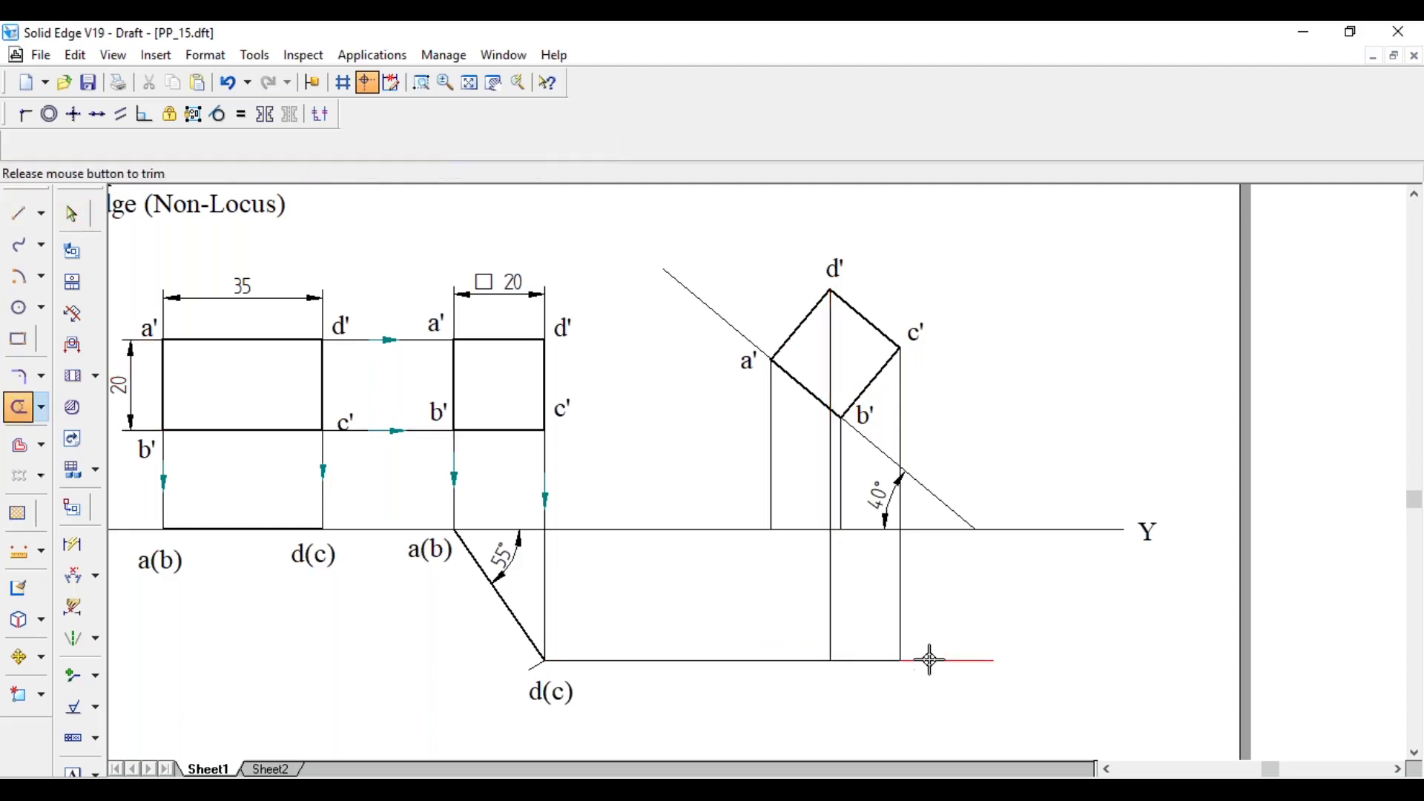
key(Escape)
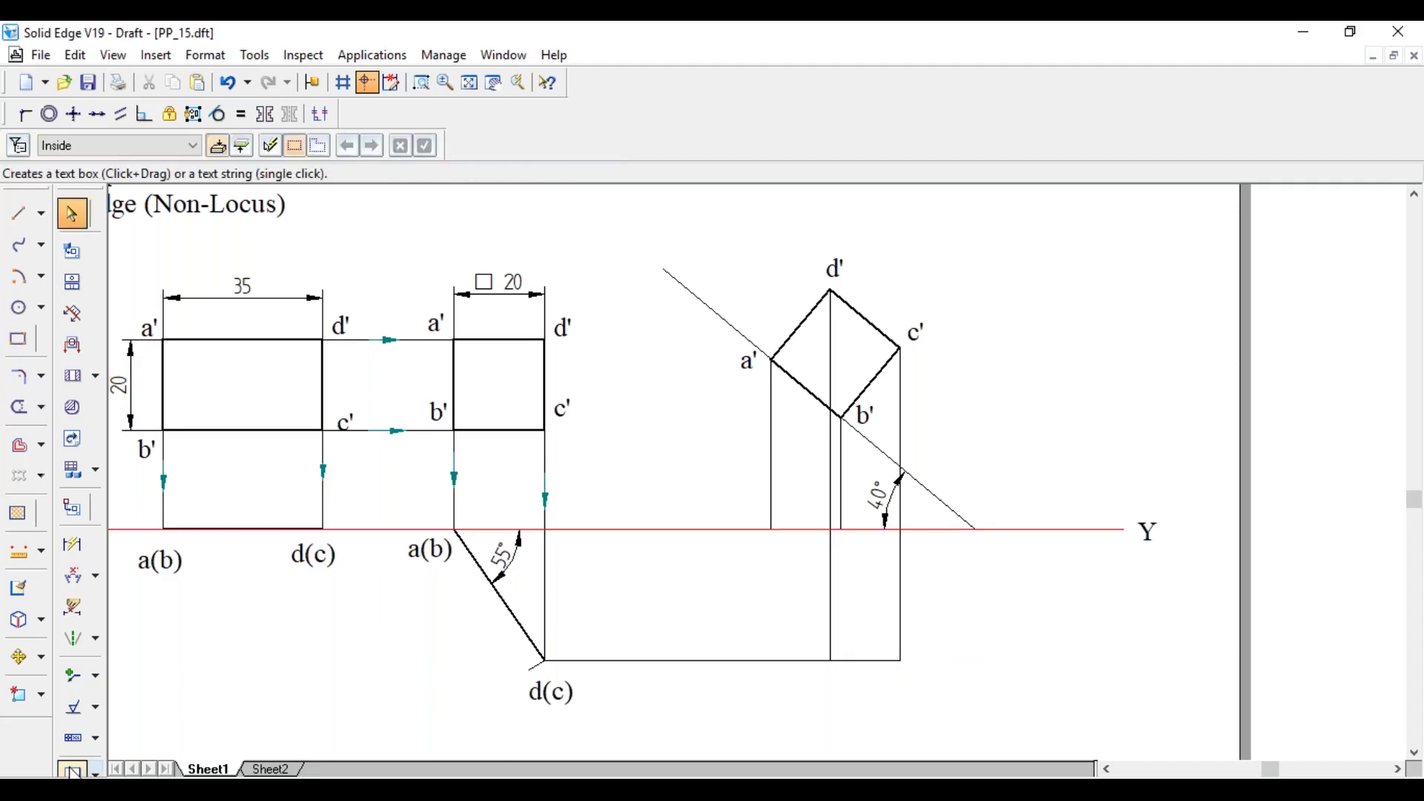
Step: Label the projected top-view points d and c below the horizontal projector, and b and a at the XY line
click(79, 764)
click(77, 770)
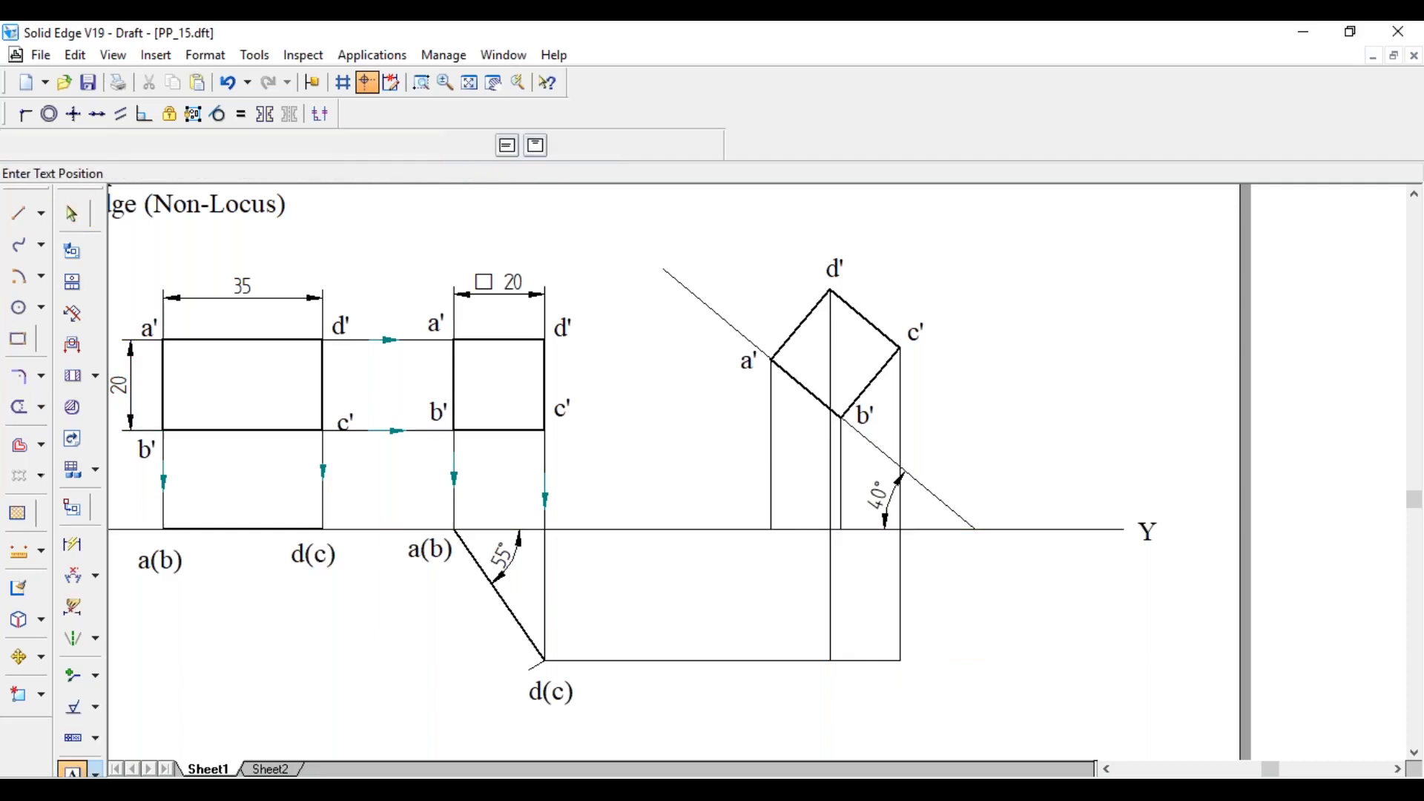
click(822, 671)
text(d)
click(906, 674)
text(c)
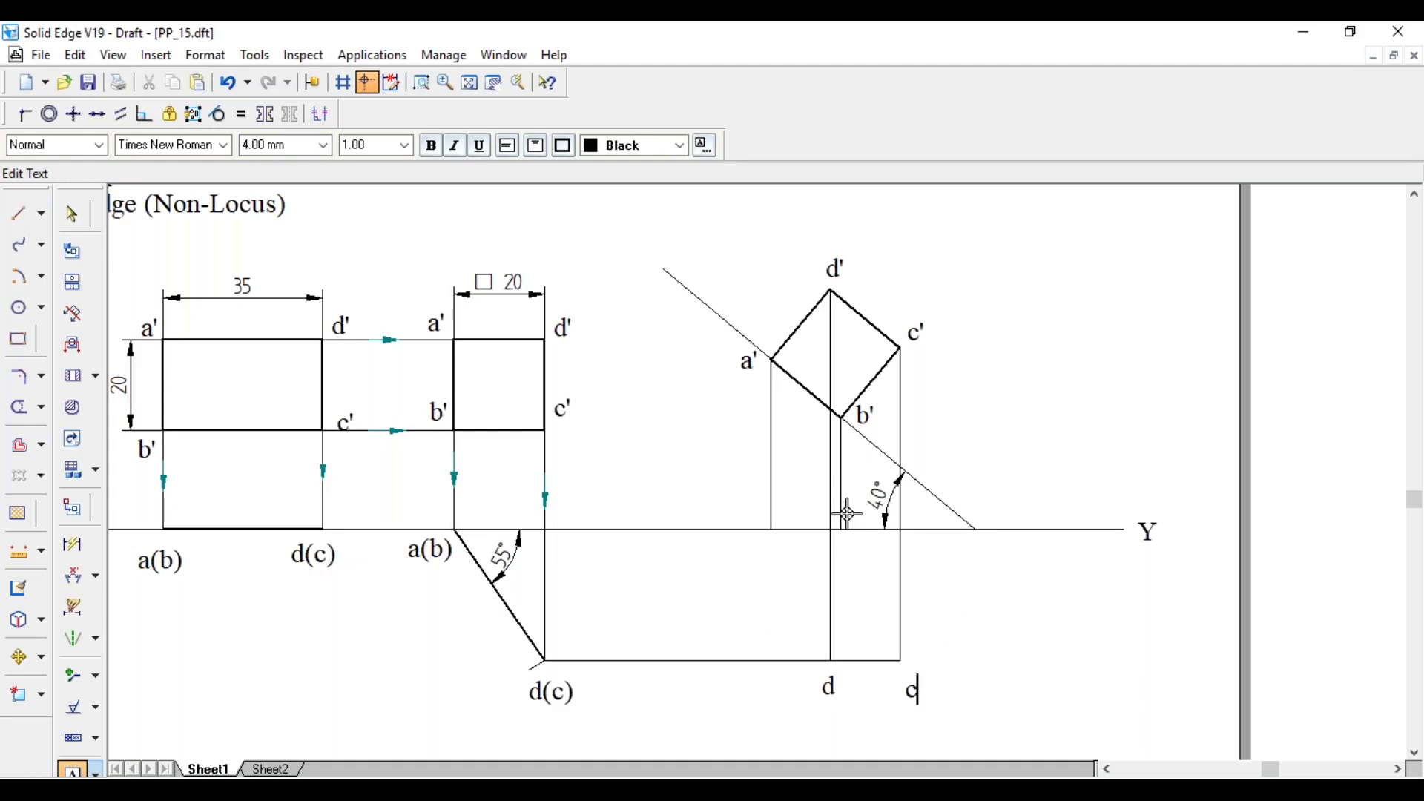
click(847, 514)
text(b)
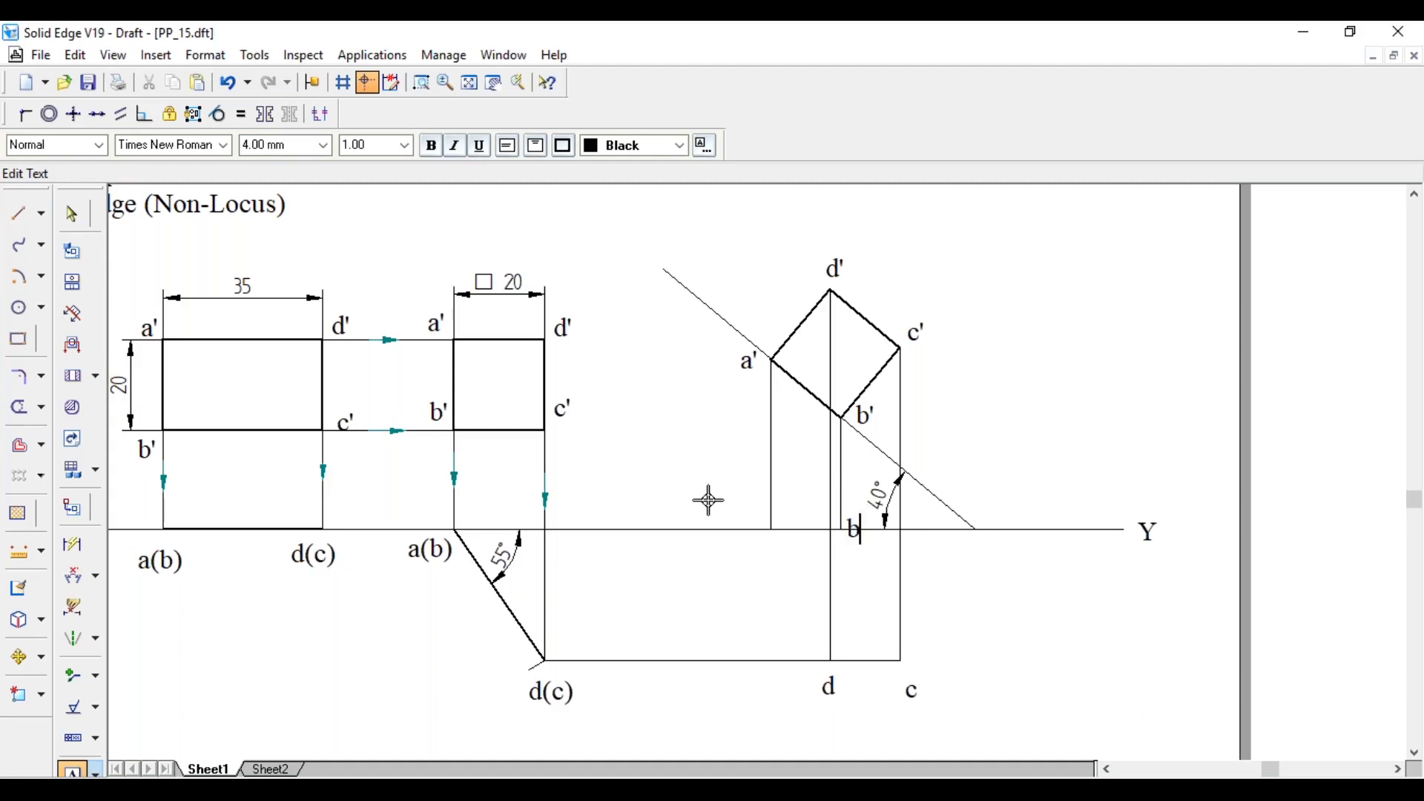
click(758, 512)
text(a)
key(Escape)
Step: Move the a label below the XY line and shift the b label just above it
drag(765, 529, 758, 551)
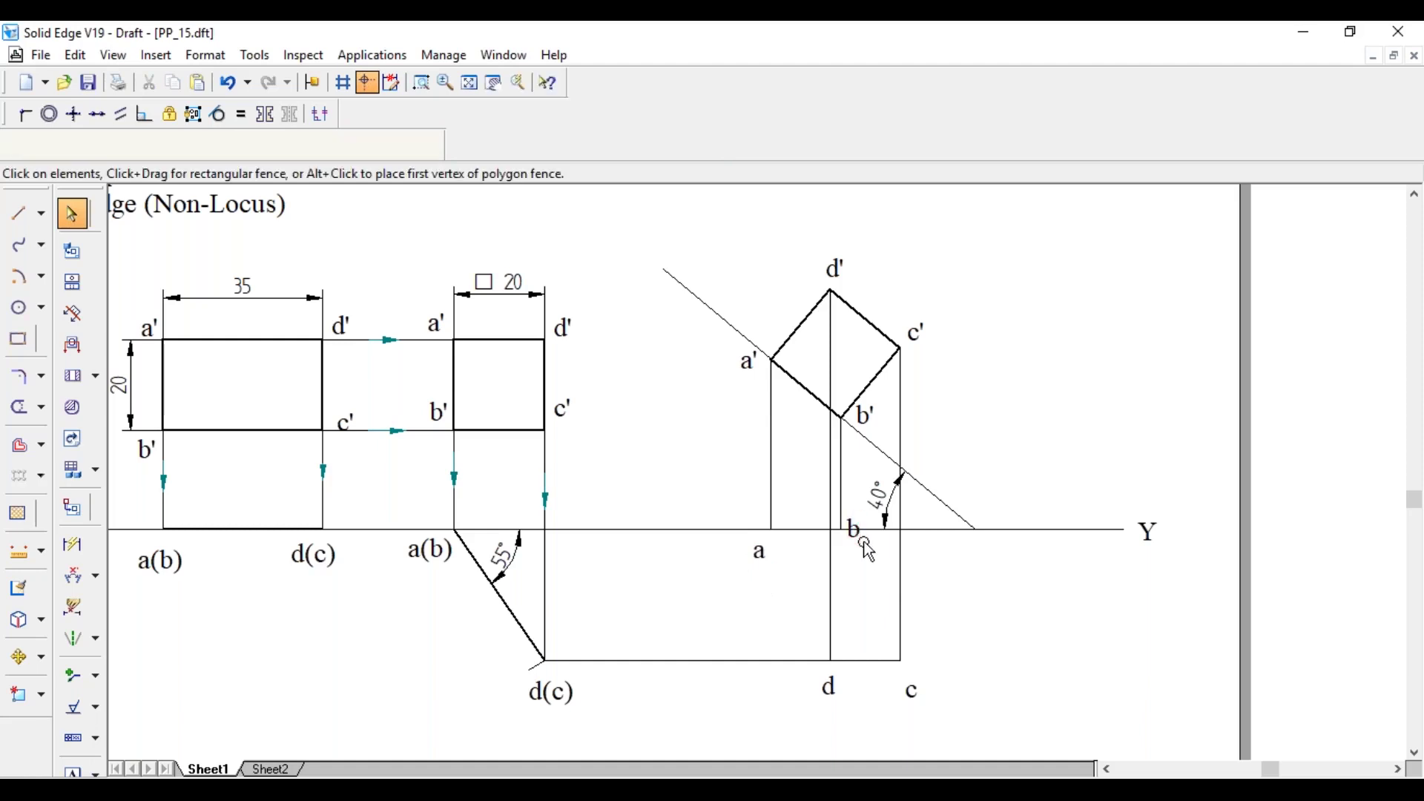
click(863, 540)
click(1007, 597)
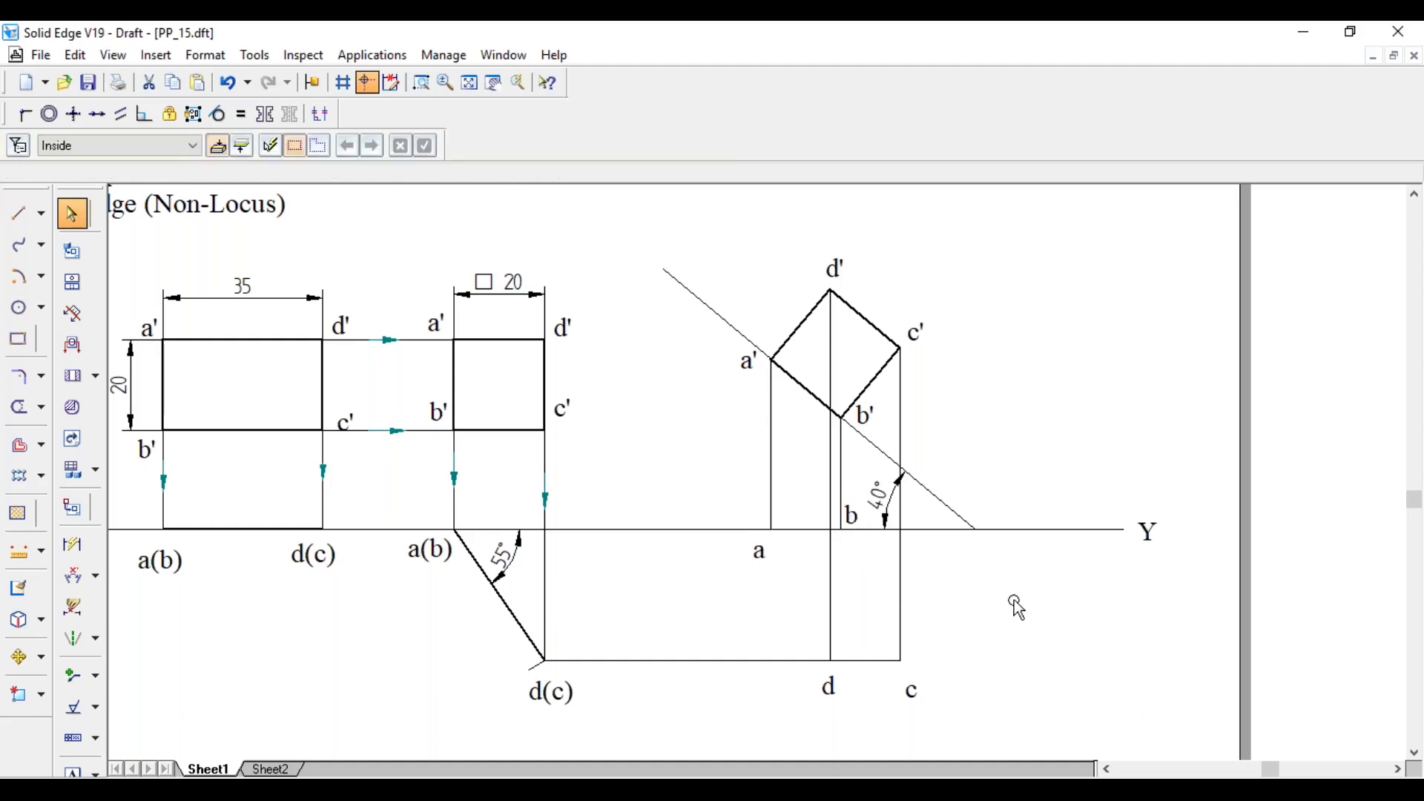
Step: Draw the final top view as a closed outline through a, b, c and d with a heavier line width
click(30, 217)
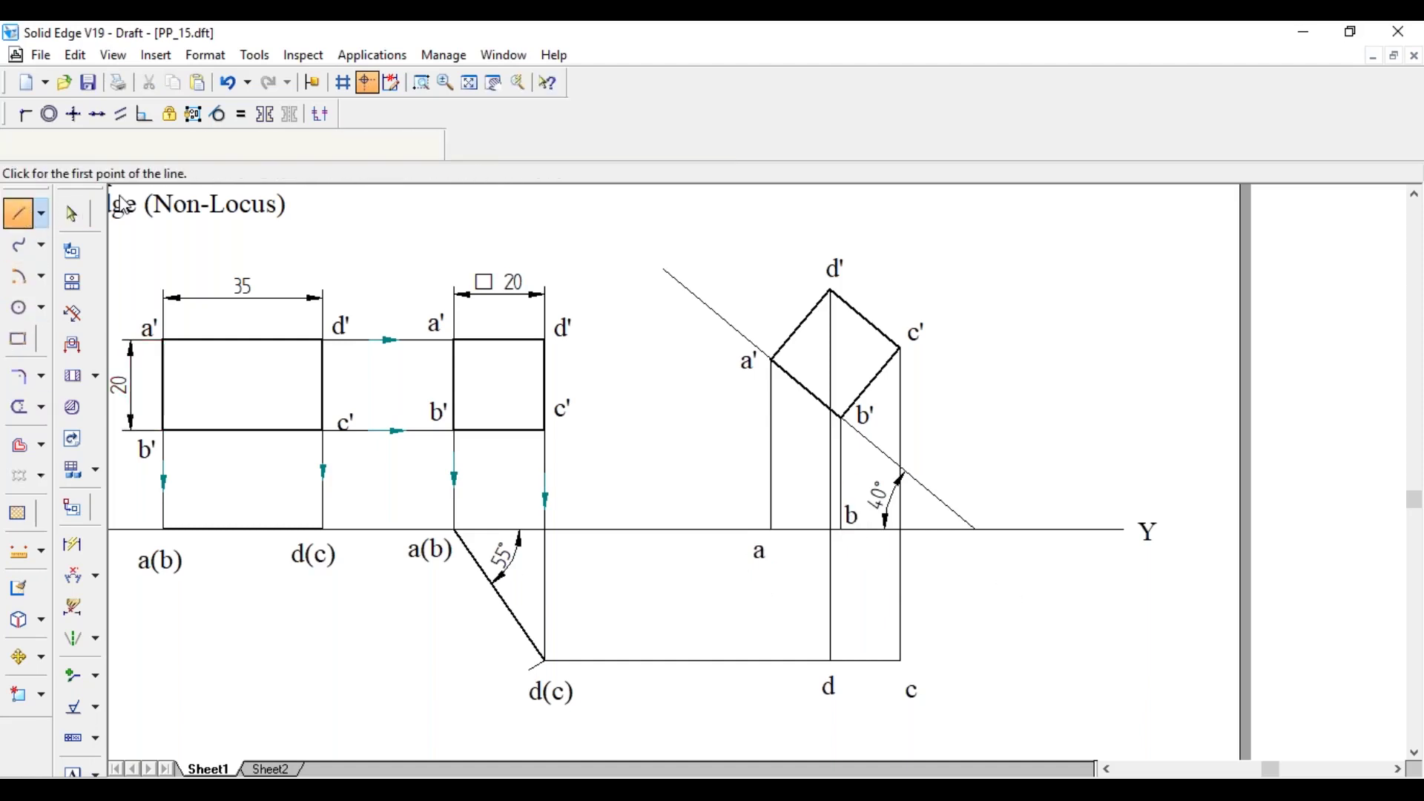
click(196, 144)
click(209, 178)
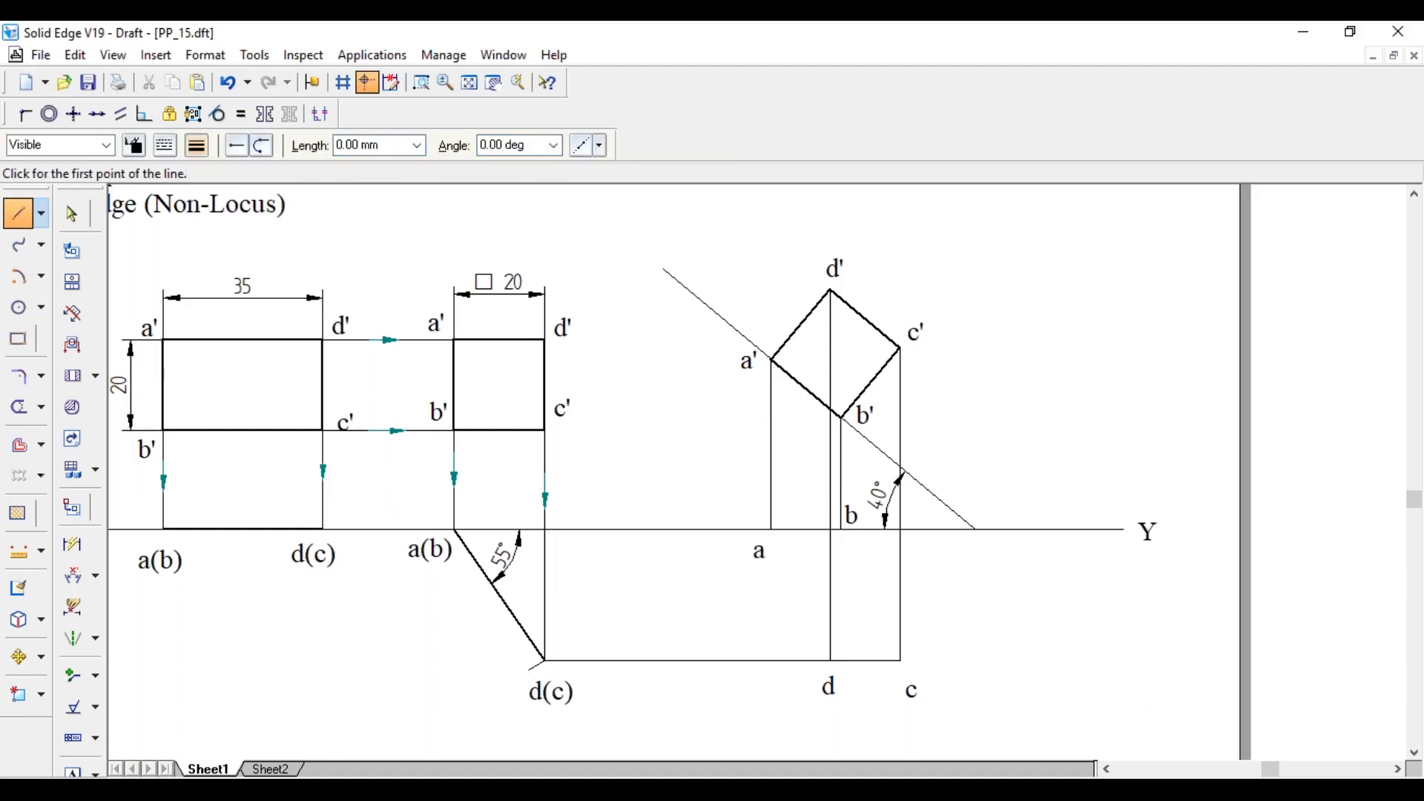
click(771, 361)
click(771, 529)
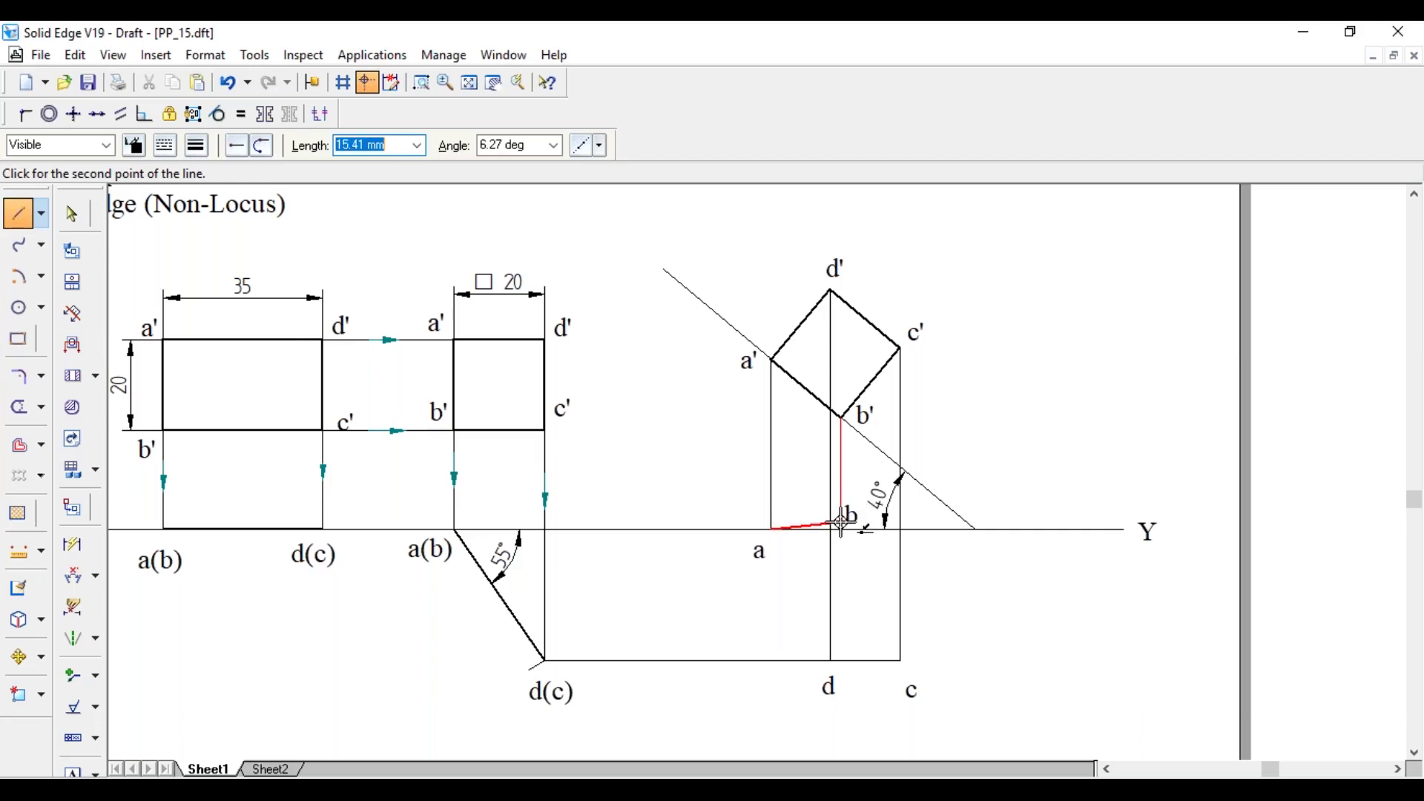
click(842, 529)
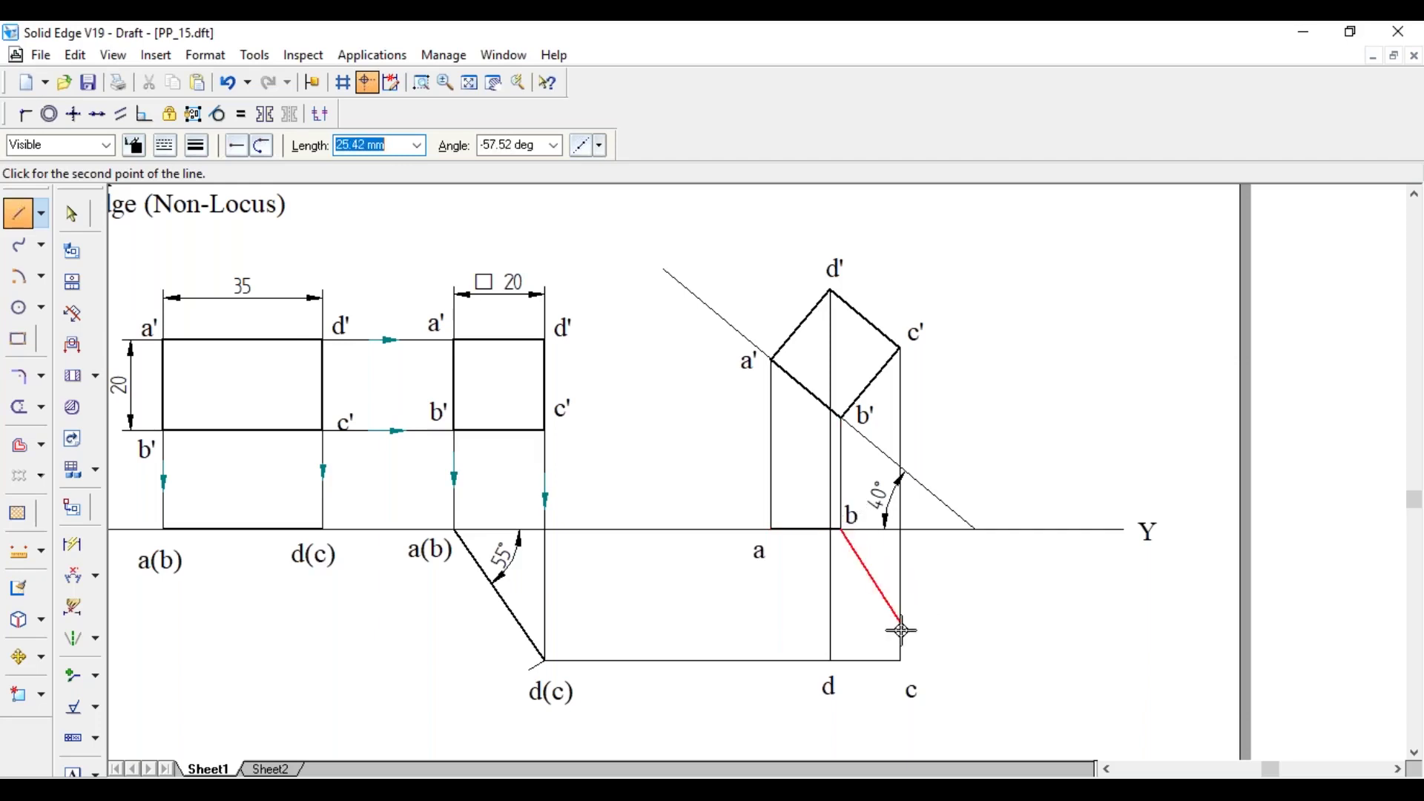
click(901, 661)
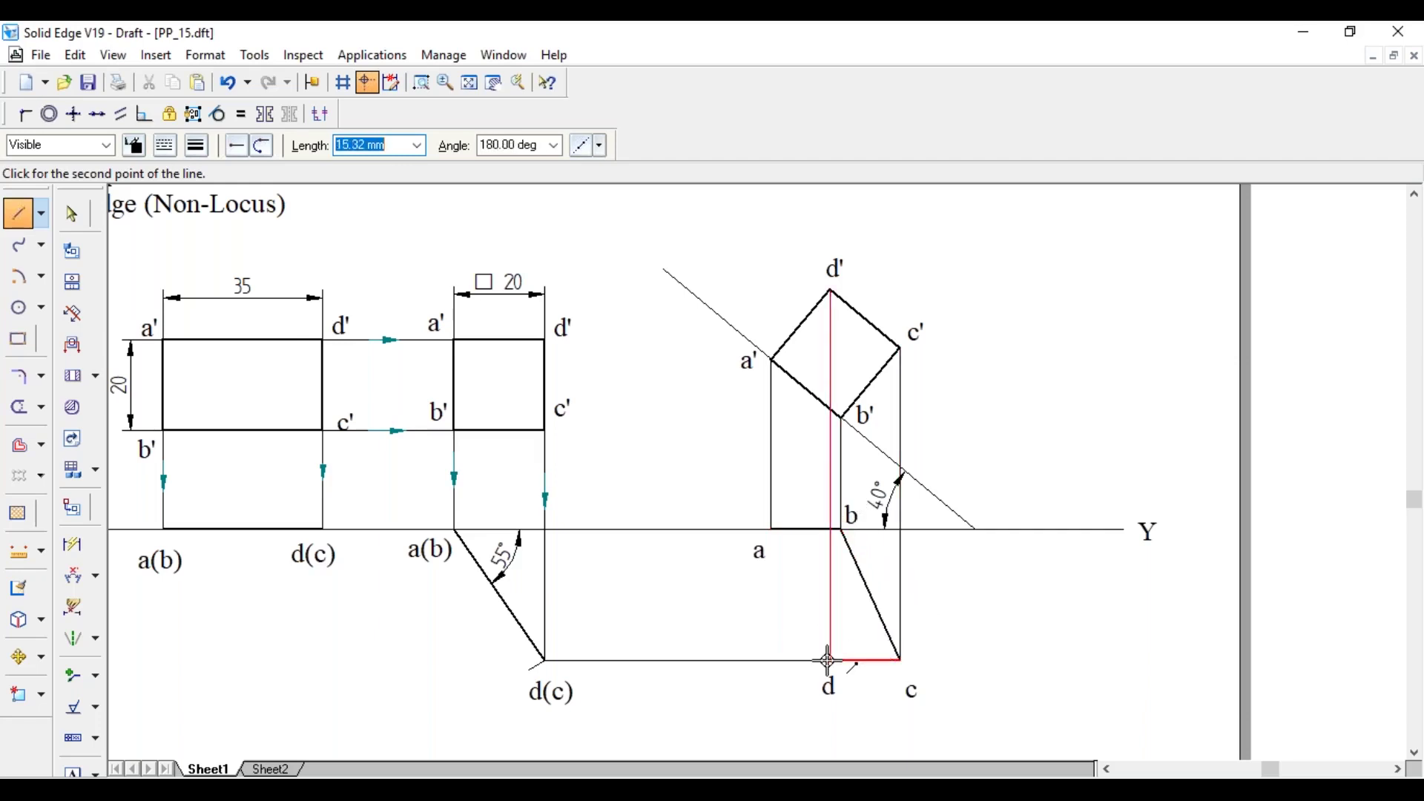
click(830, 660)
click(787, 528)
key(Escape)
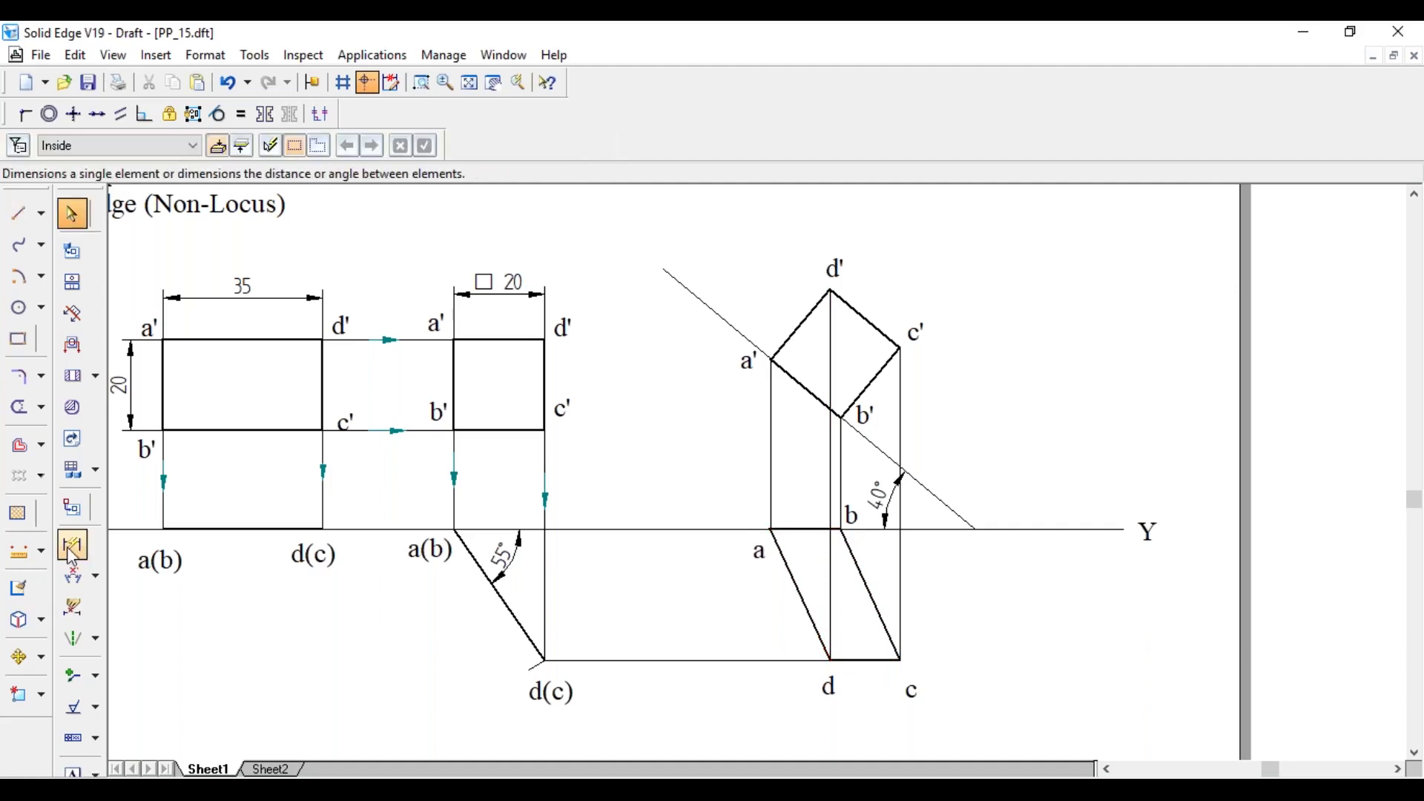
Step: Place direction arrows on the horizontal projector from d(c) and on the vertical projectors from a', d', b' and c'
click(73, 675)
click(720, 660)
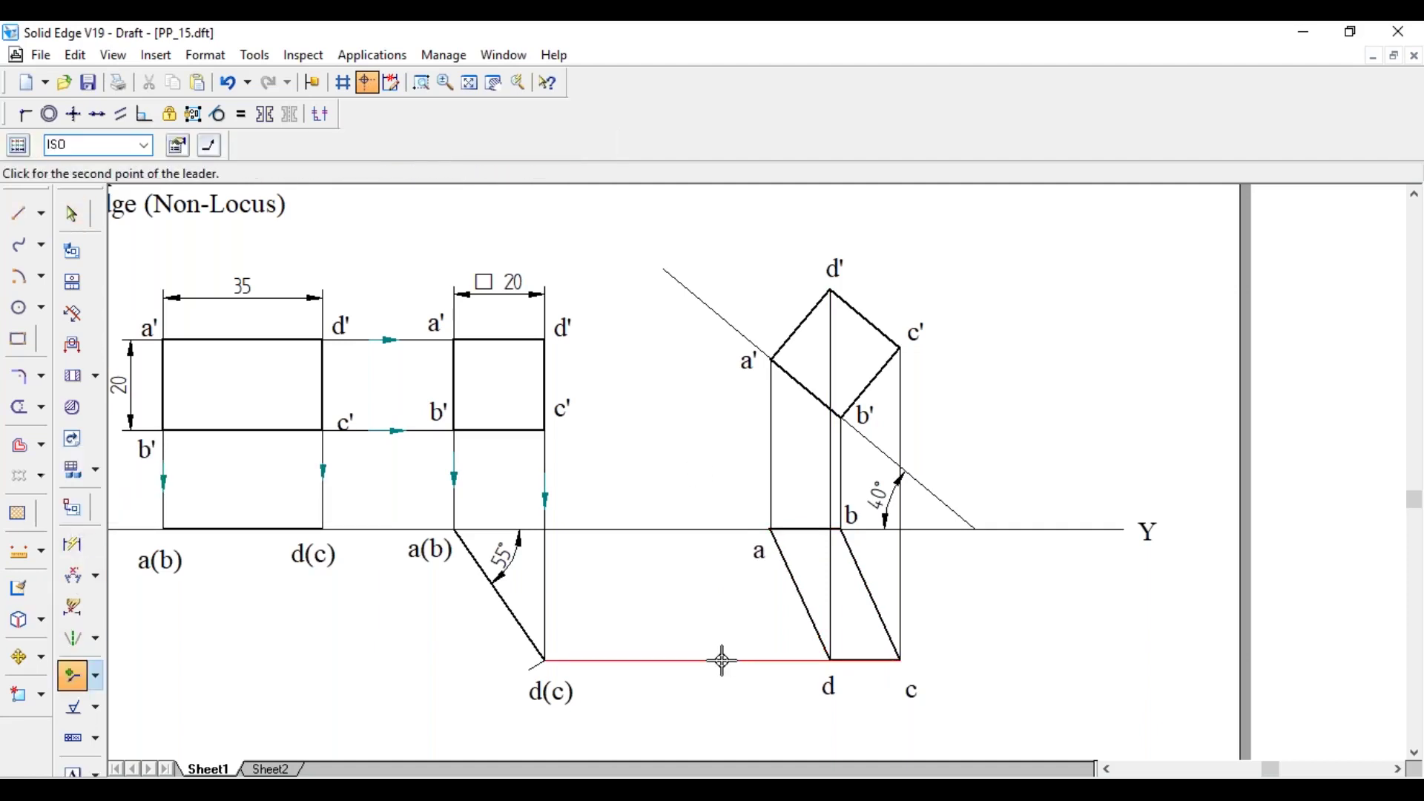
click(678, 663)
click(772, 448)
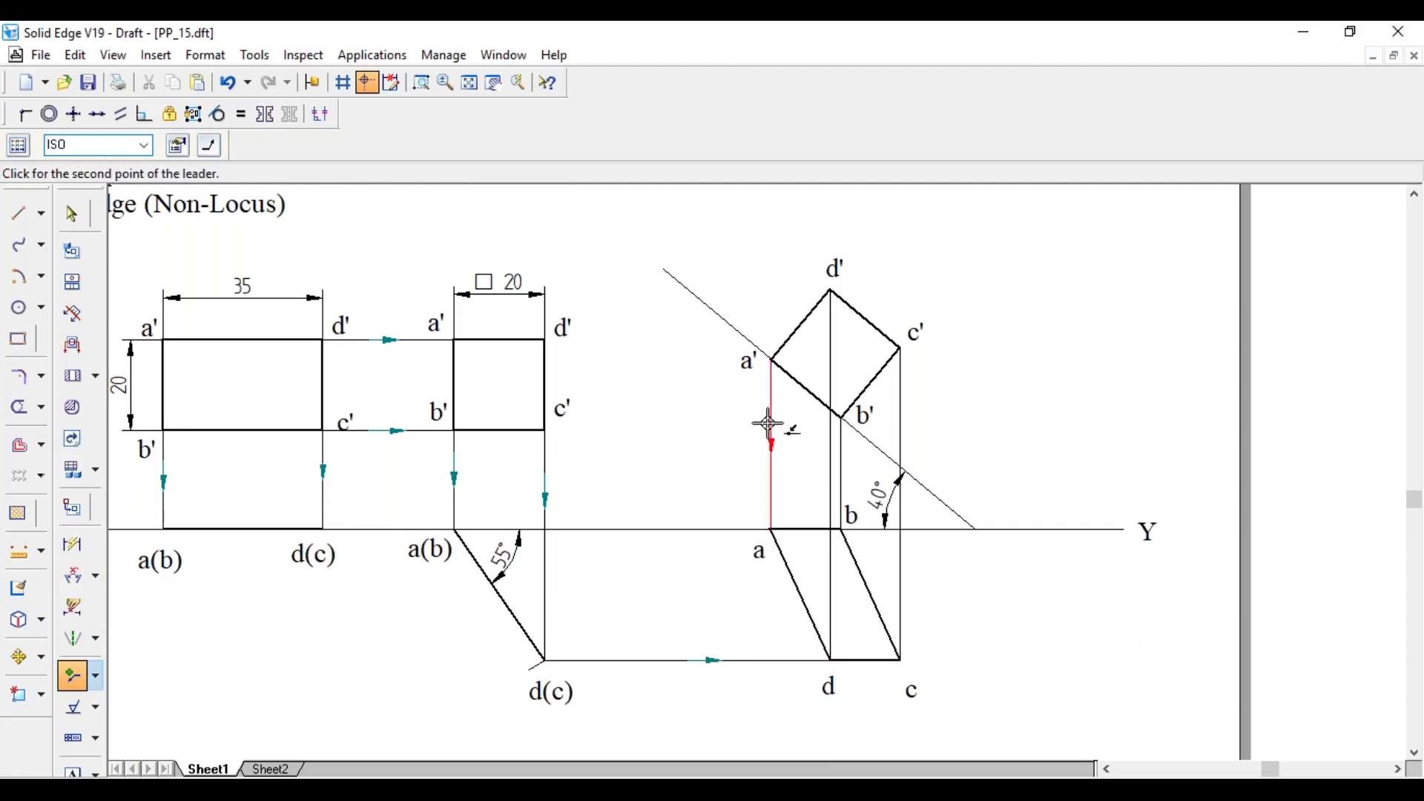
click(771, 423)
click(830, 465)
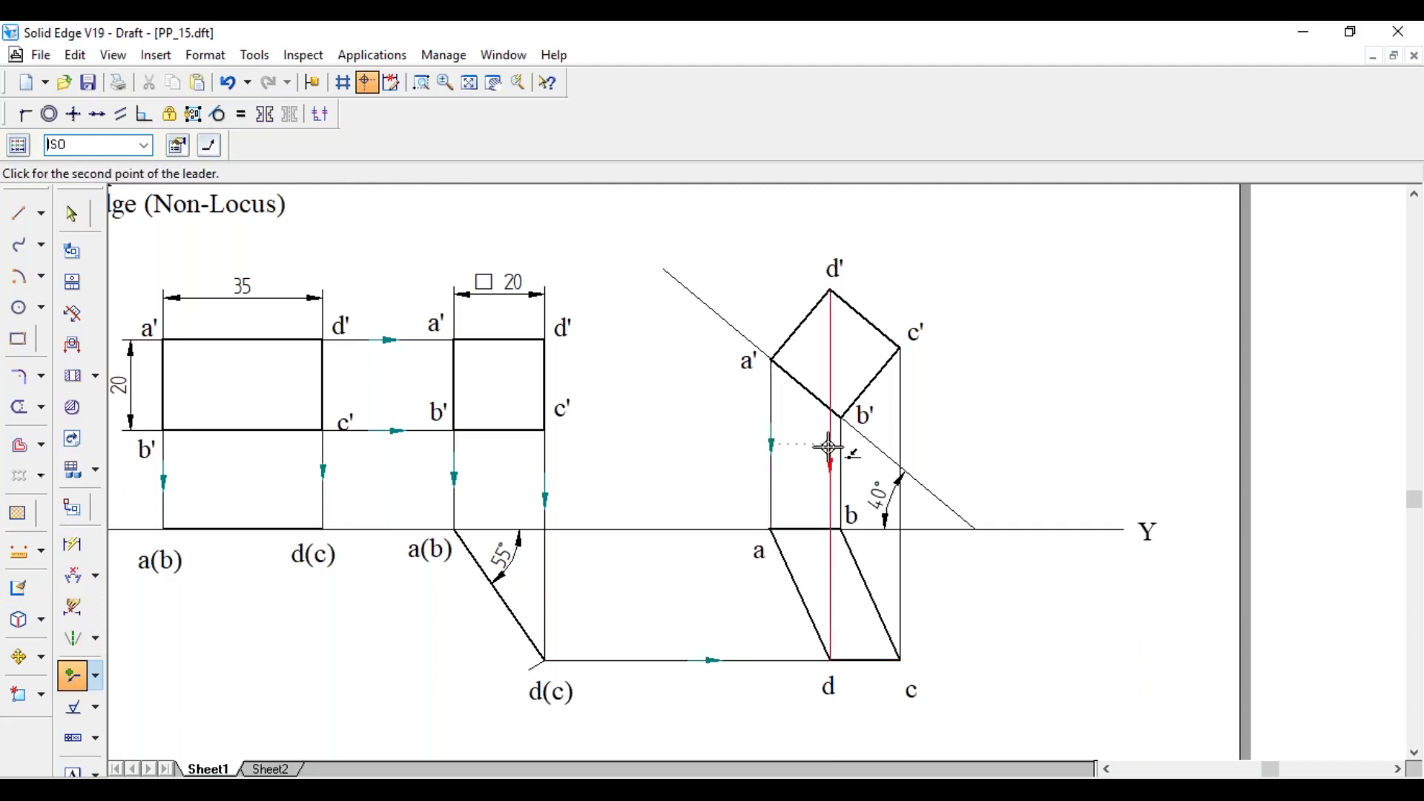
click(832, 445)
click(842, 479)
click(846, 448)
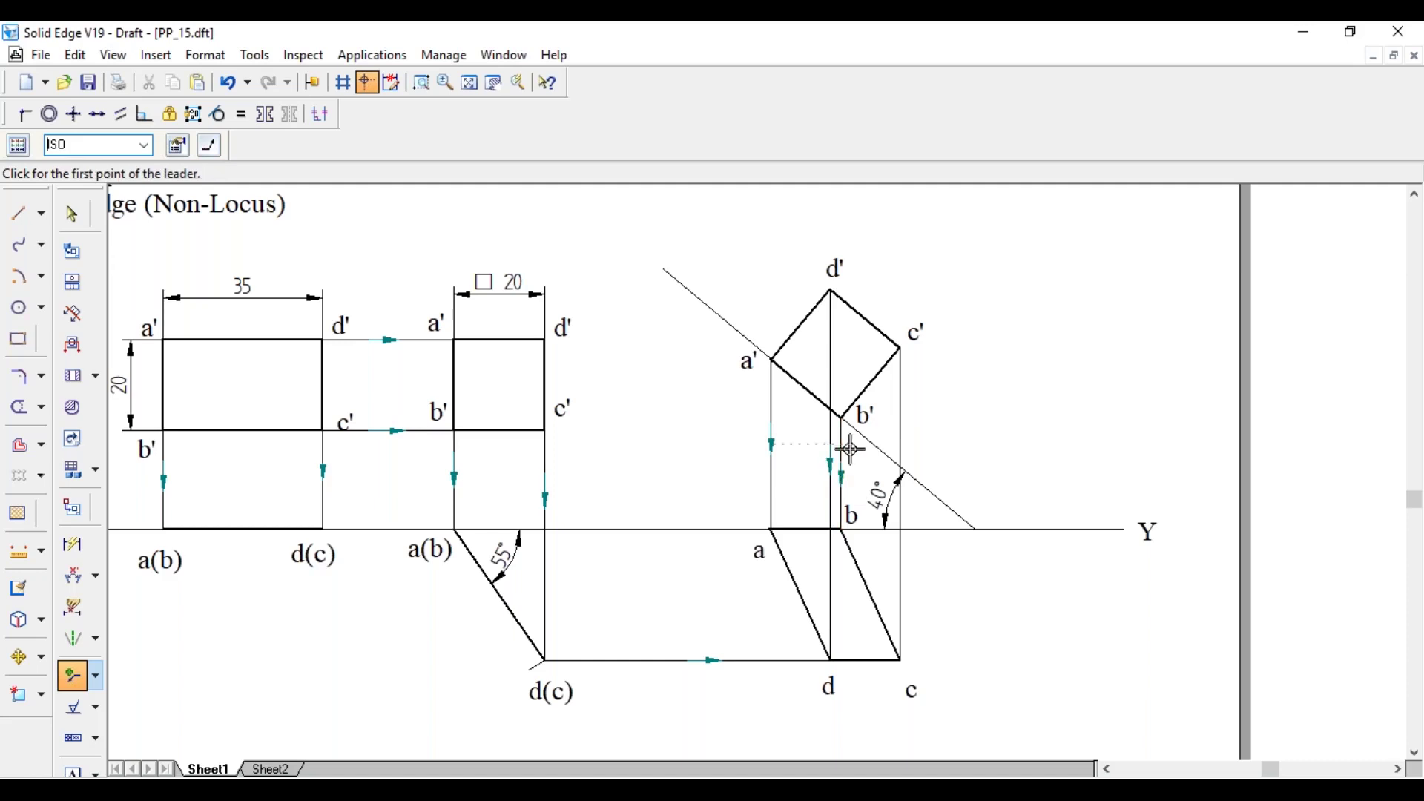
click(902, 431)
click(939, 408)
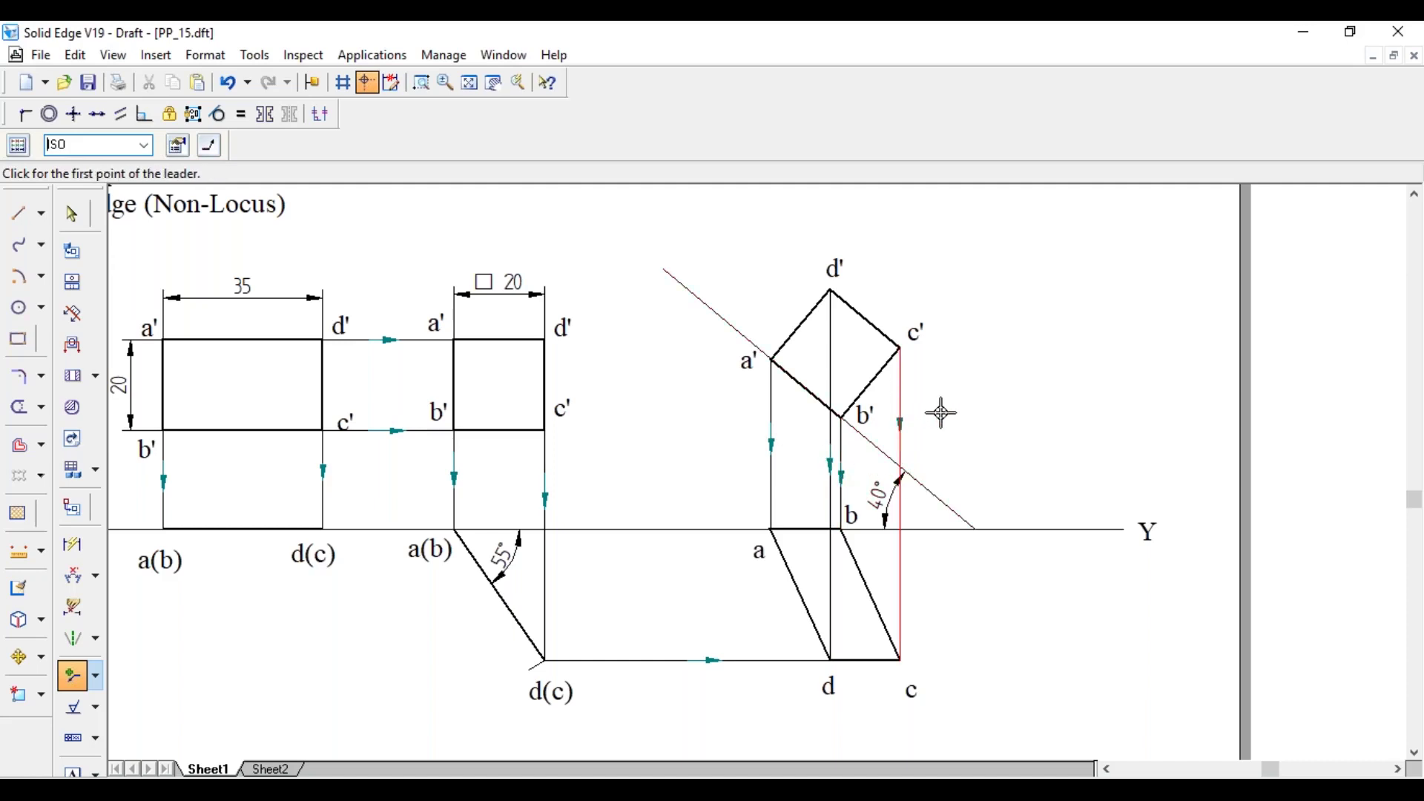
key(Escape)
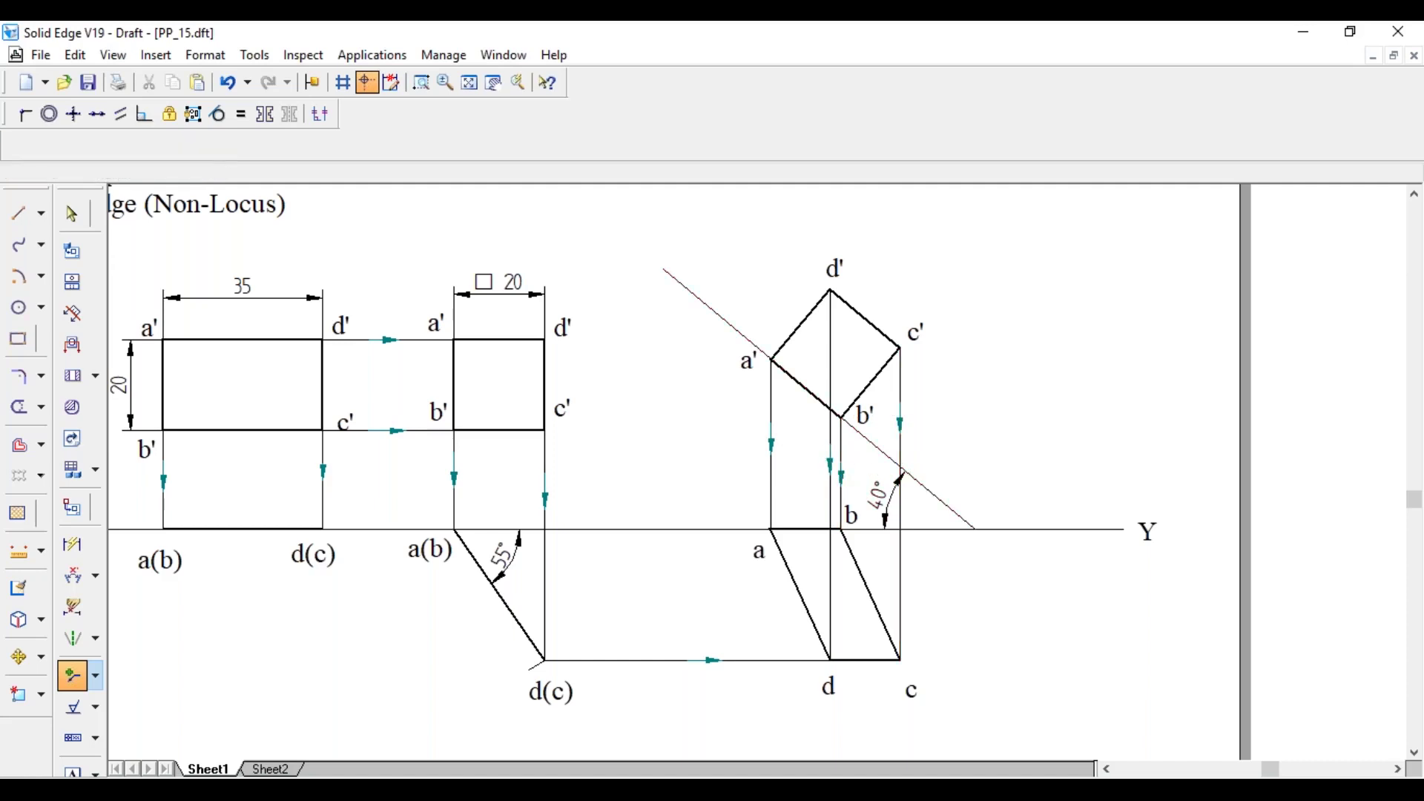
key(Escape)
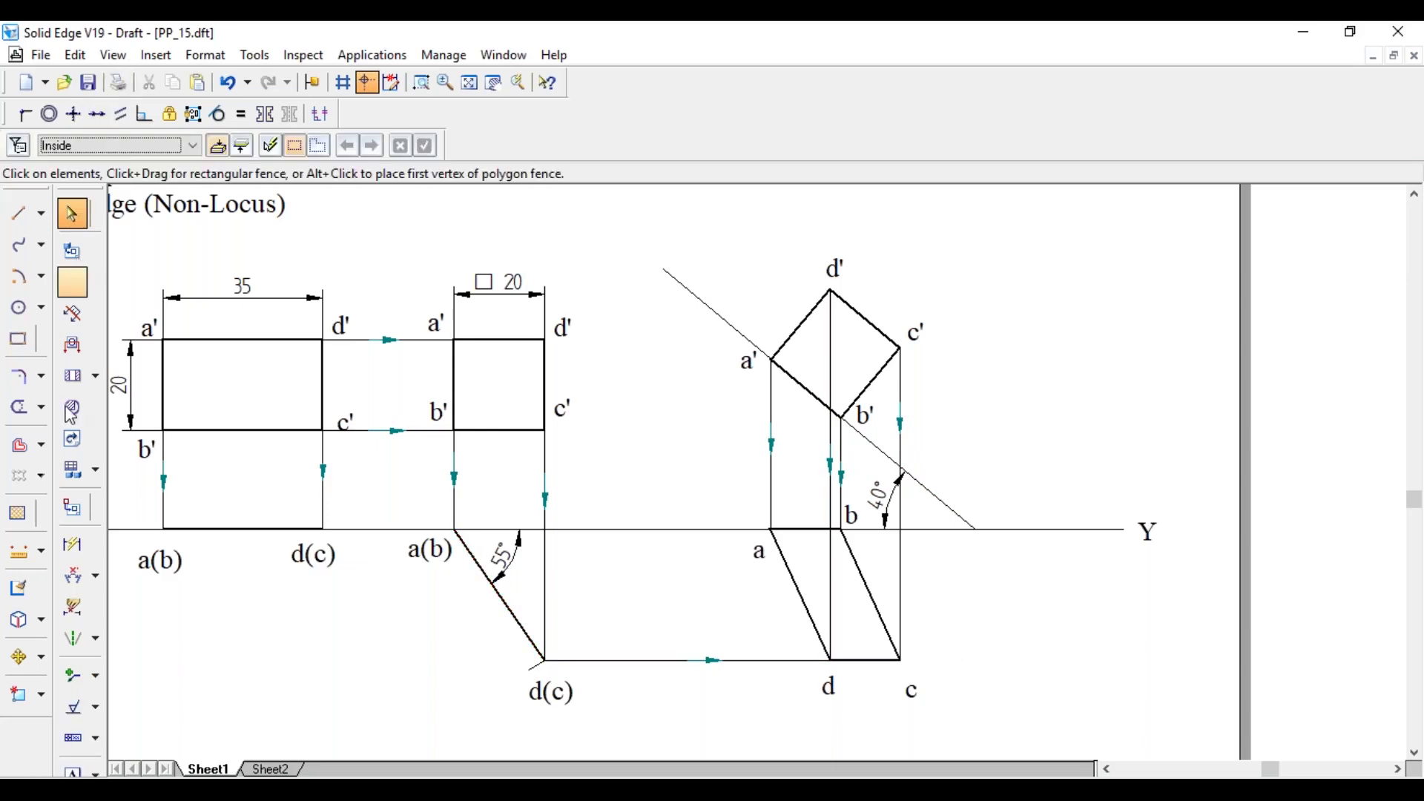
Step: Add the note "φ = 55" beside the tilted square, using the Symbol font for φ and Times New Roman for the rest
click(77, 771)
click(223, 145)
scroll(210, 237, up, 2)
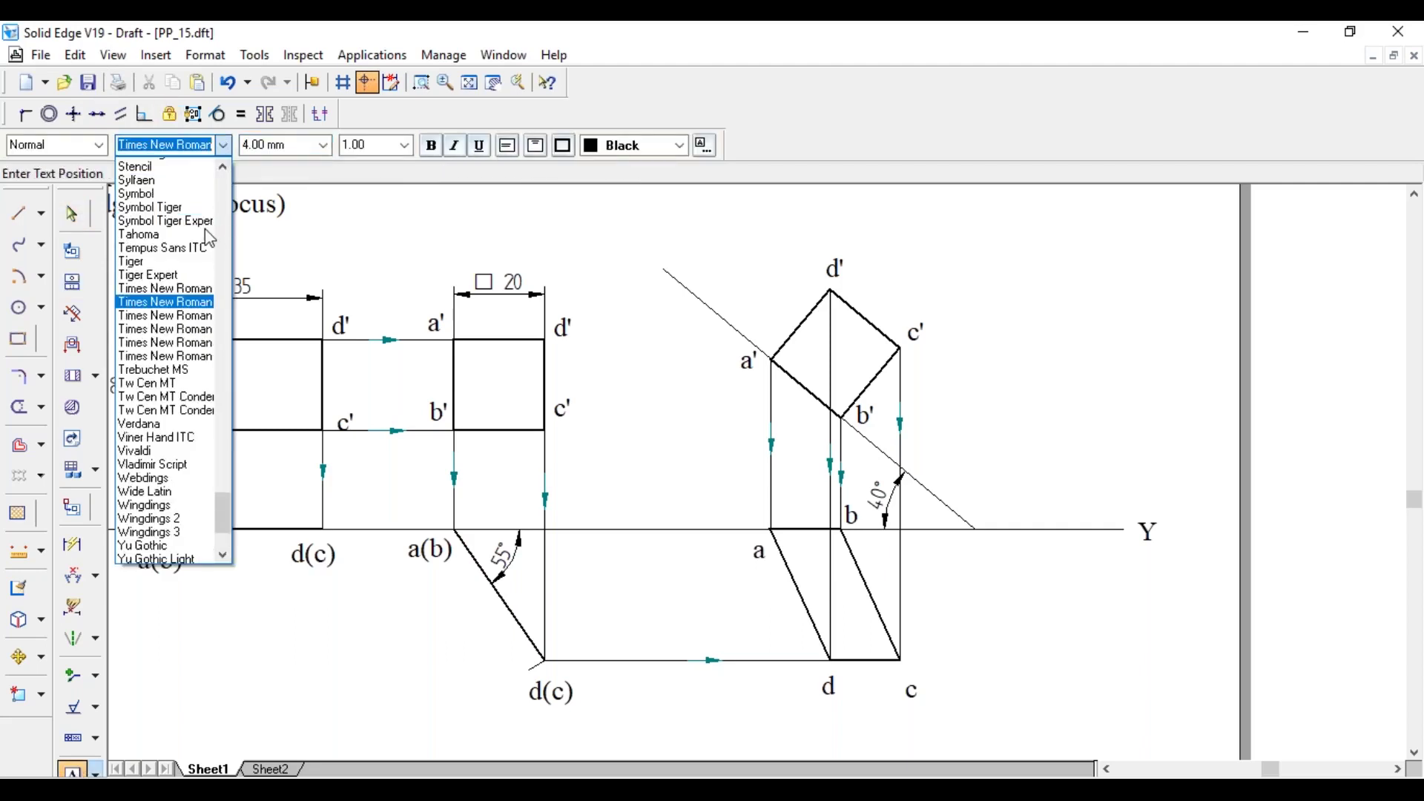
scroll(210, 237, up, 2)
click(148, 287)
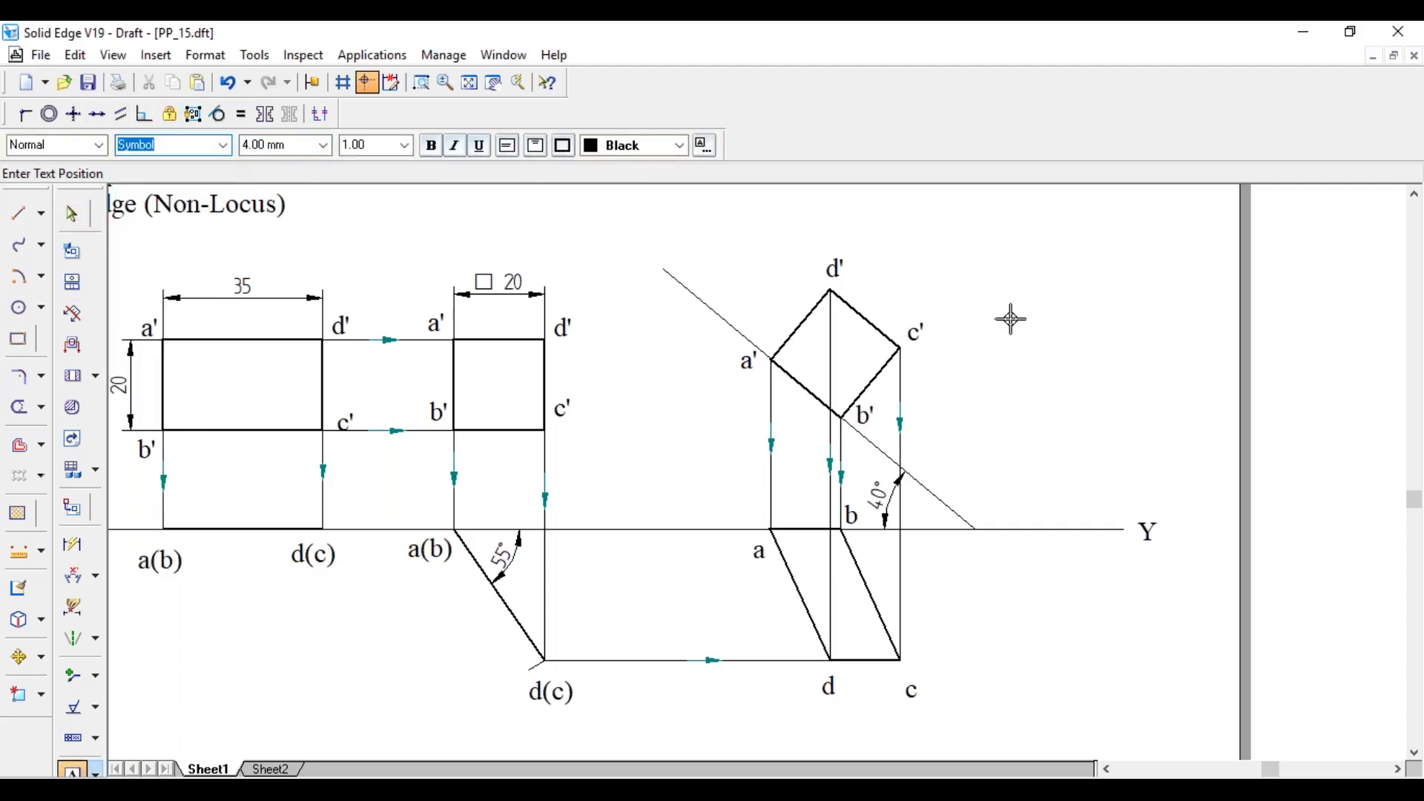
click(980, 270)
text(f)
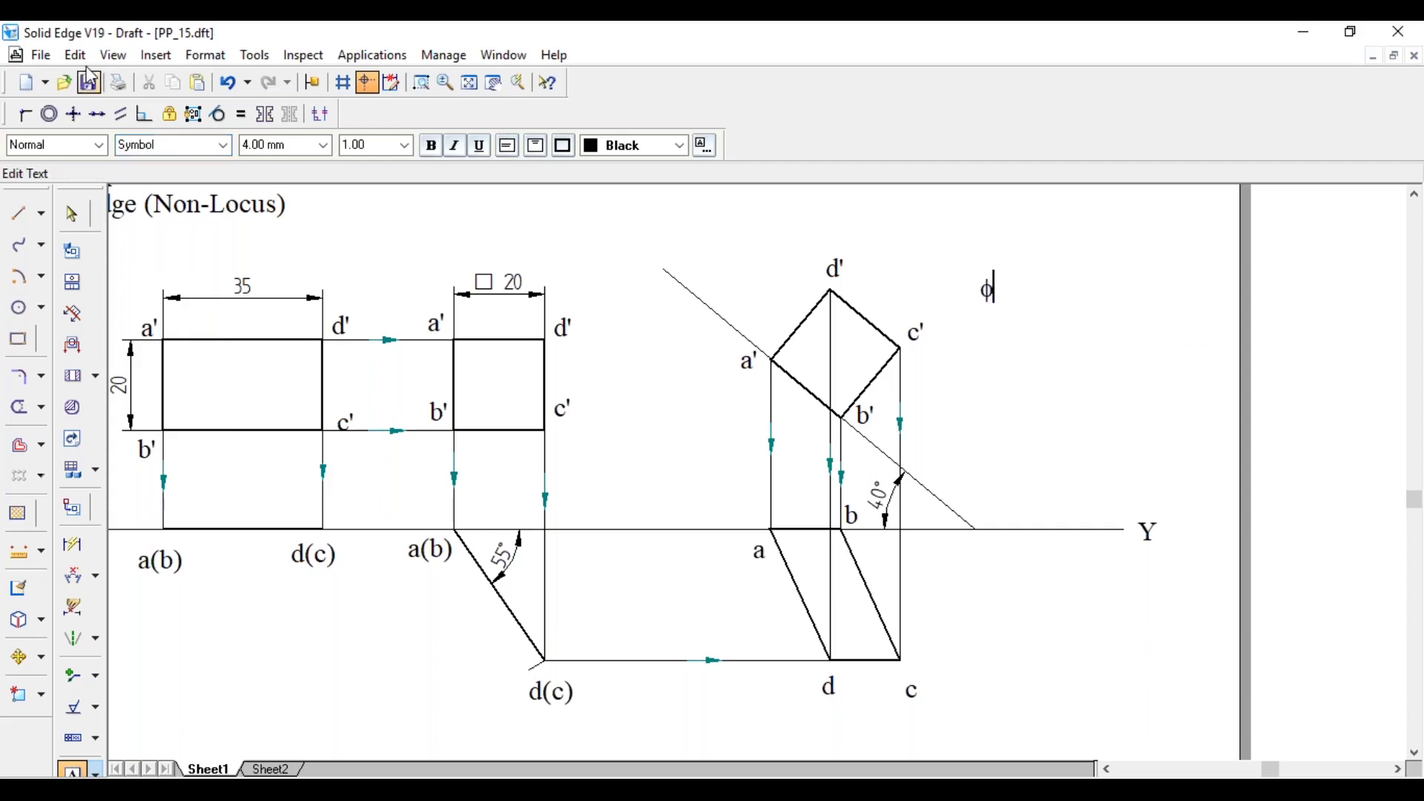
click(928, 384)
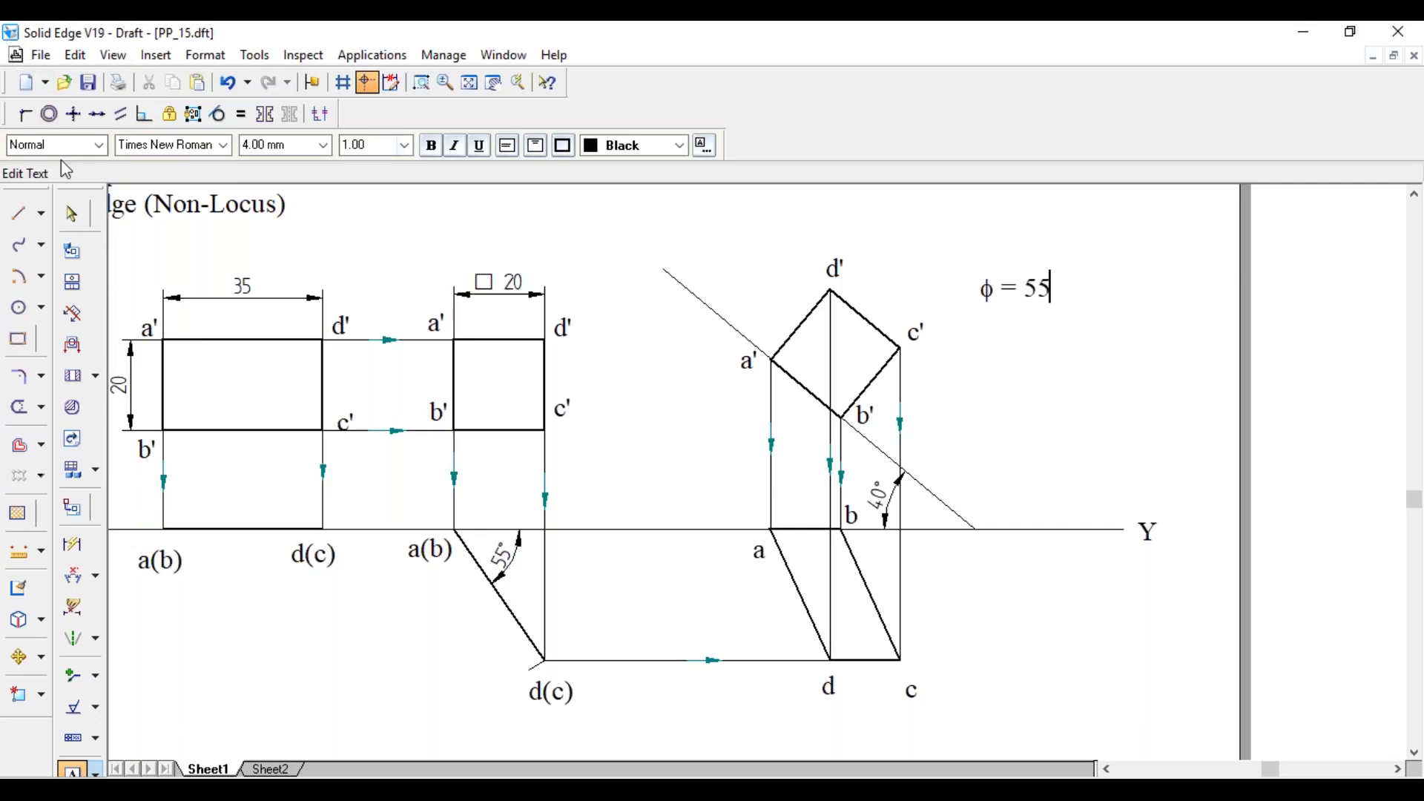
click(72, 215)
key(ctrl+f)
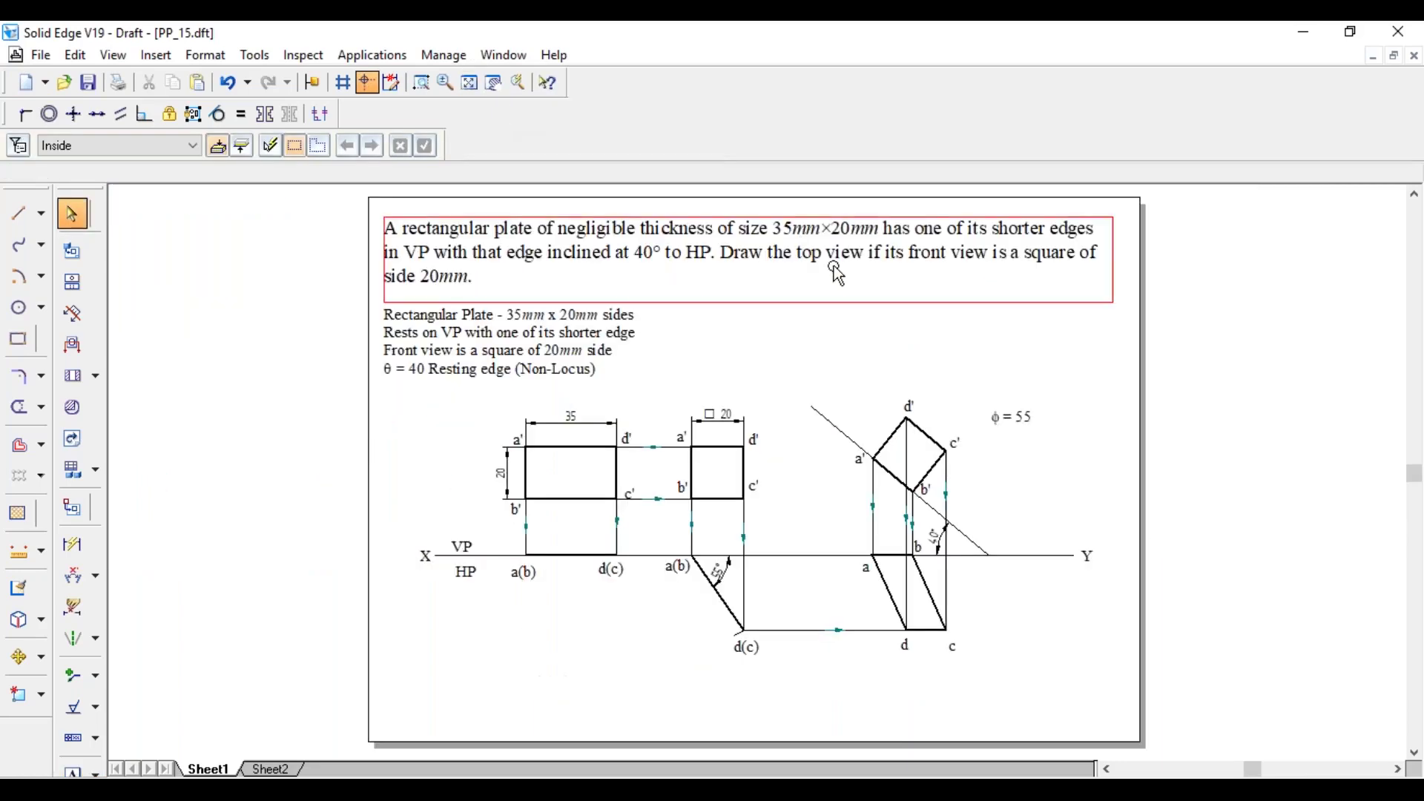